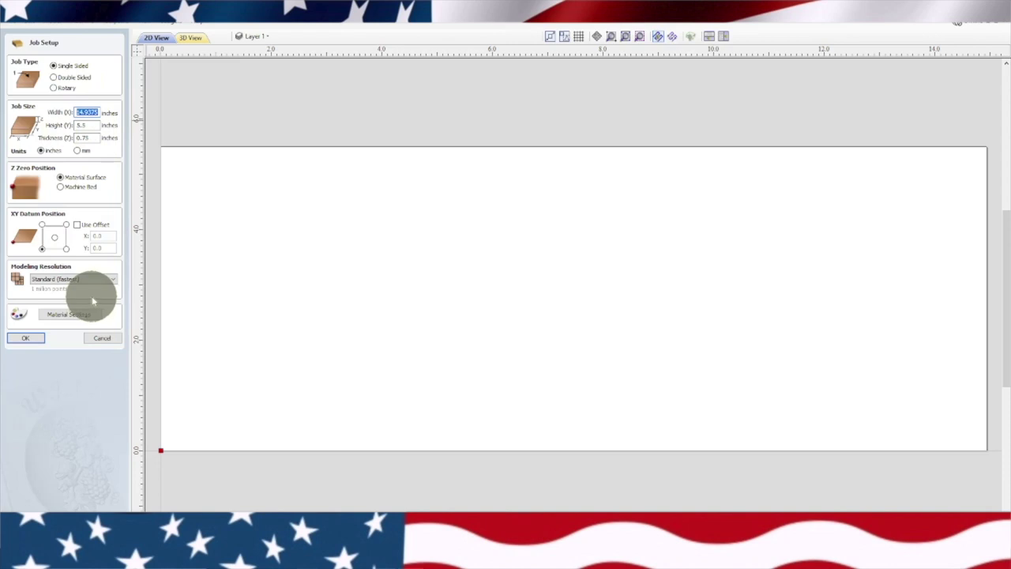
Step: Accept the job setup and draw four 3-inch-diameter circles along the board's horizontal centerline, spaced to fit inside the board
left_click(31, 338)
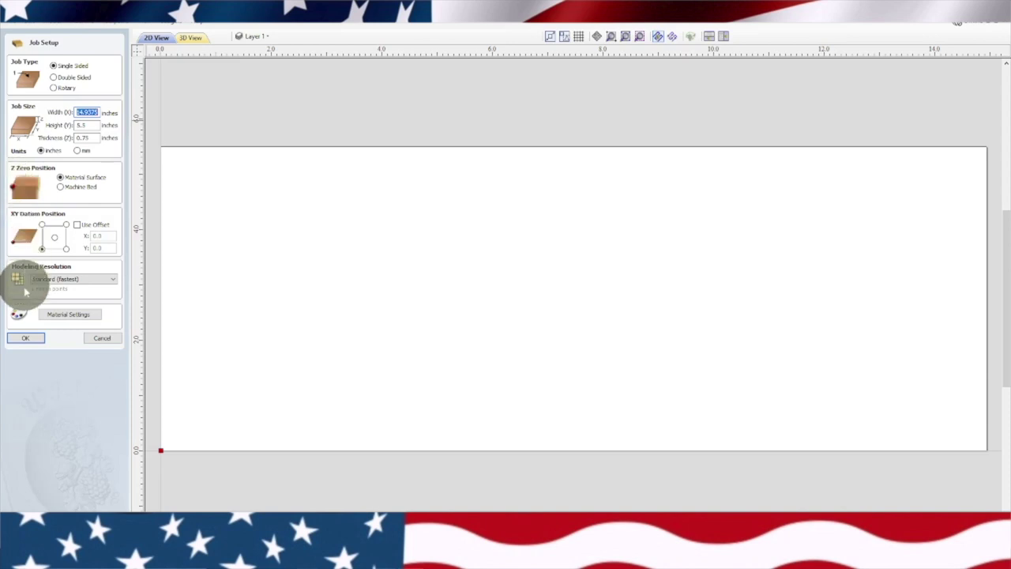
left_click(26, 339)
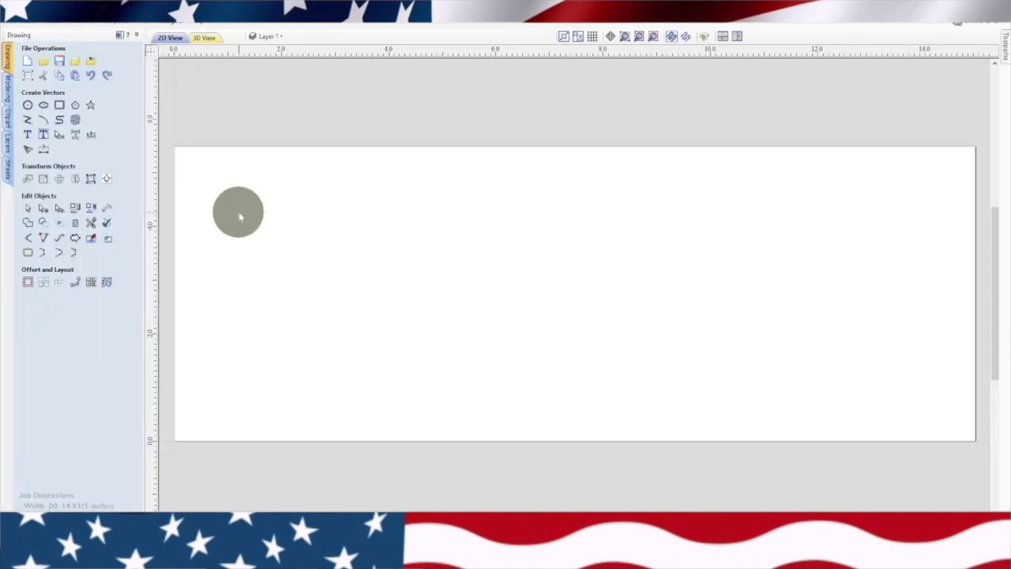
left_click(27, 107)
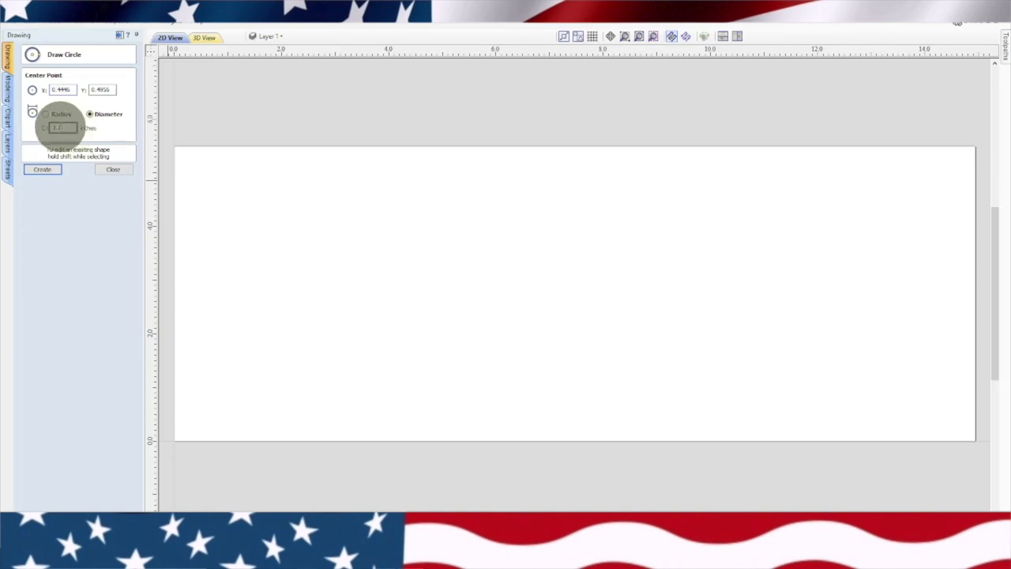
double_click(52, 128)
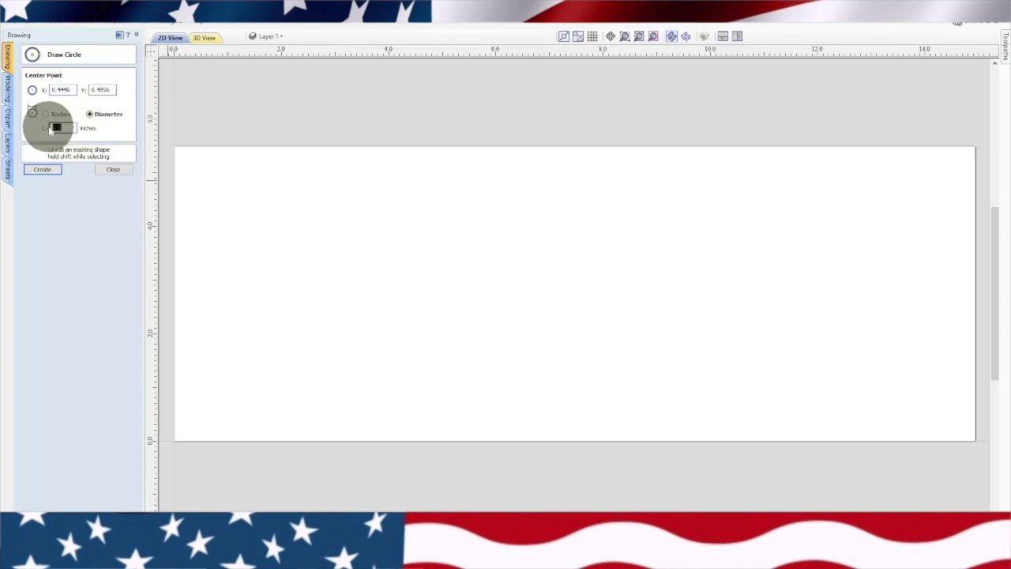
type("3")
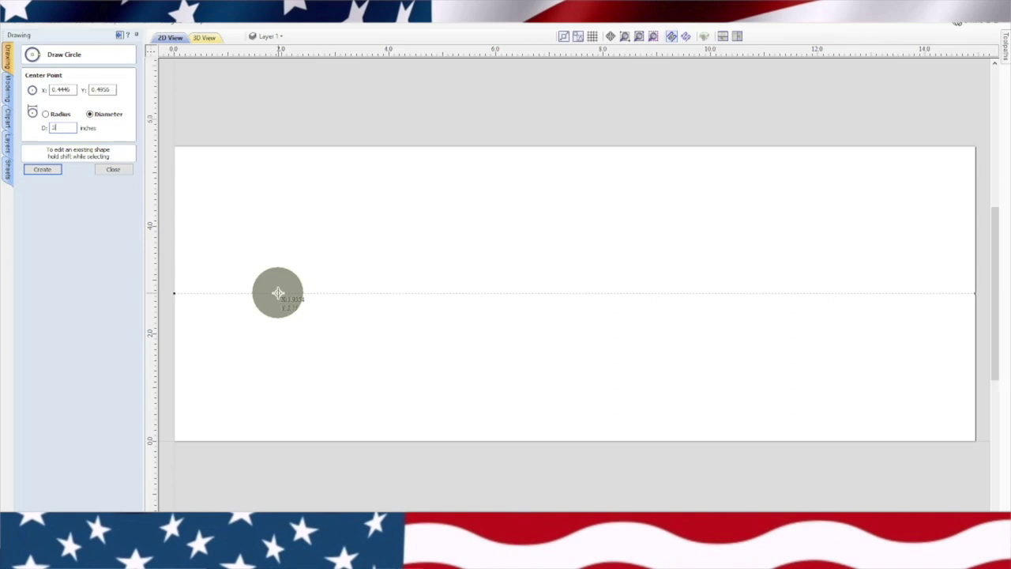
left_click(278, 293)
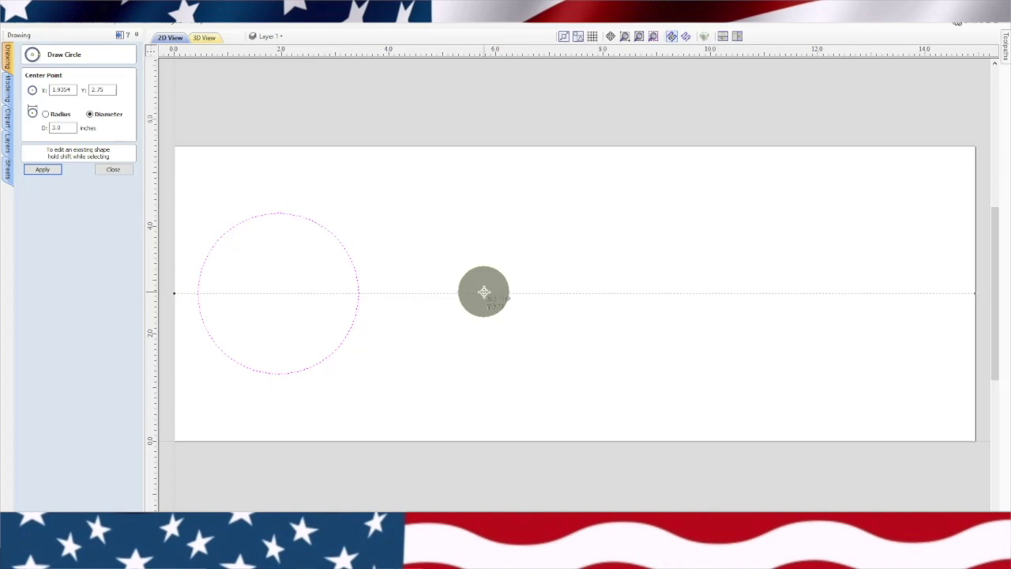
left_click(483, 292)
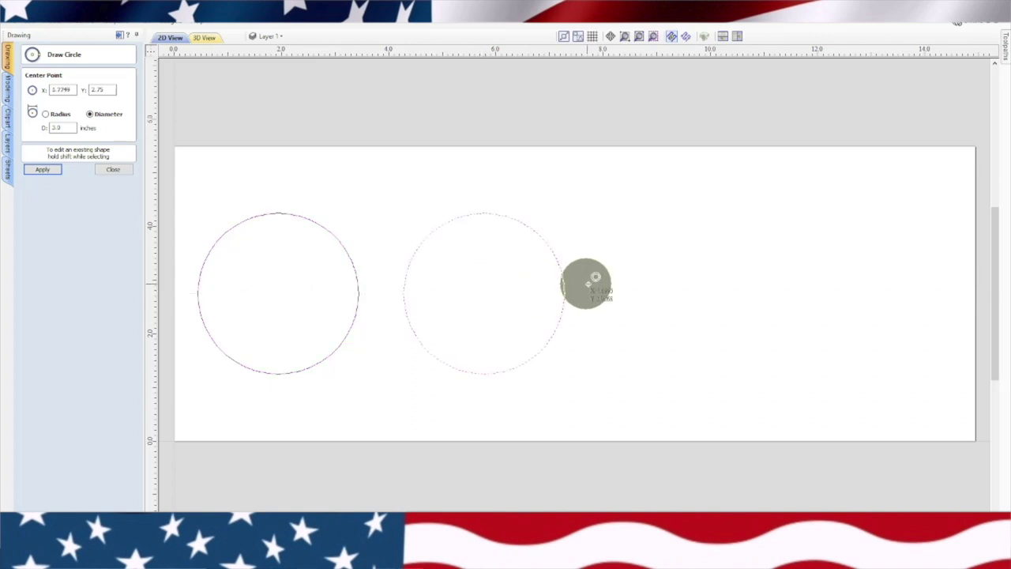
left_click(710, 292)
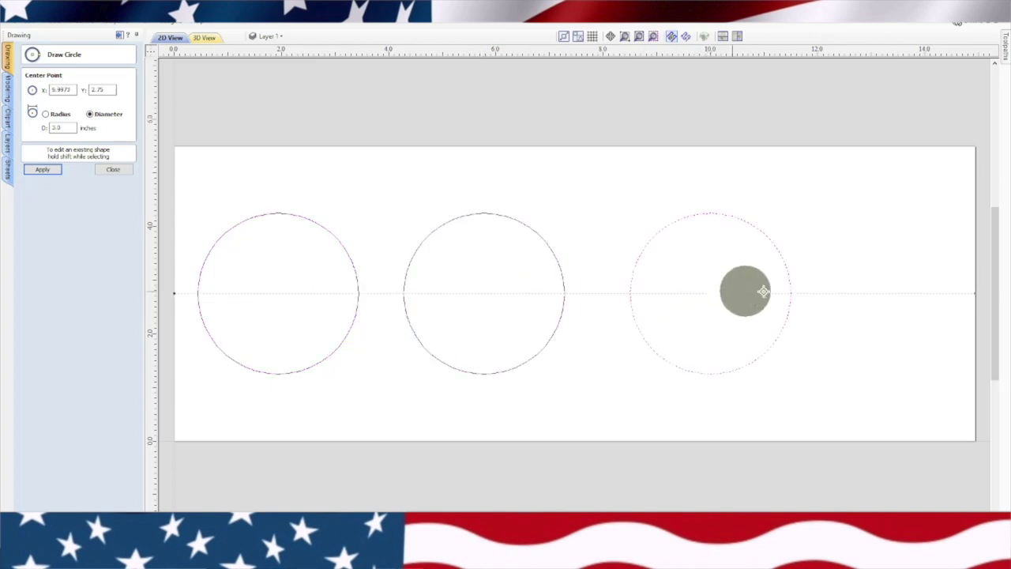
left_click(908, 291)
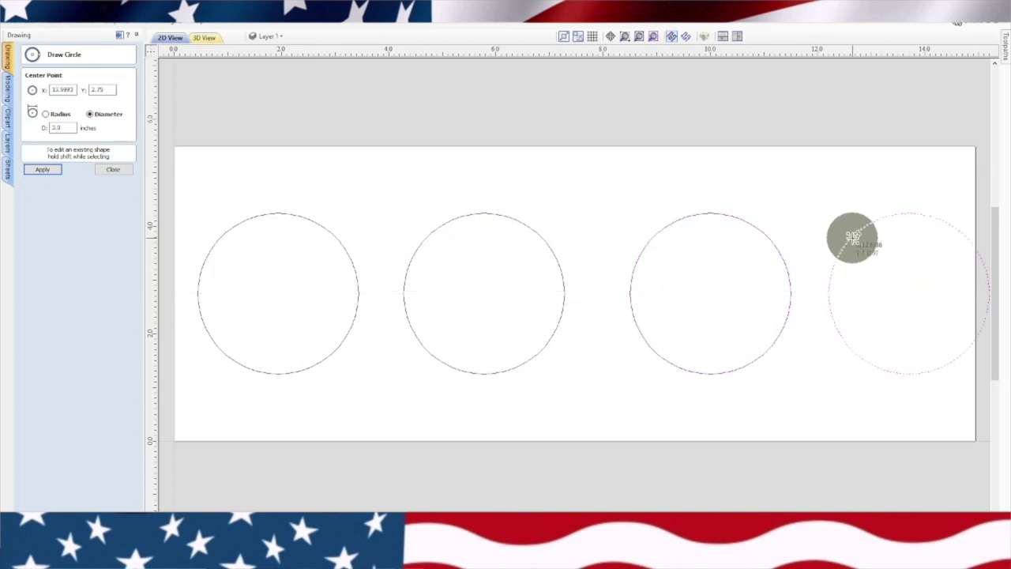
key("Escape")
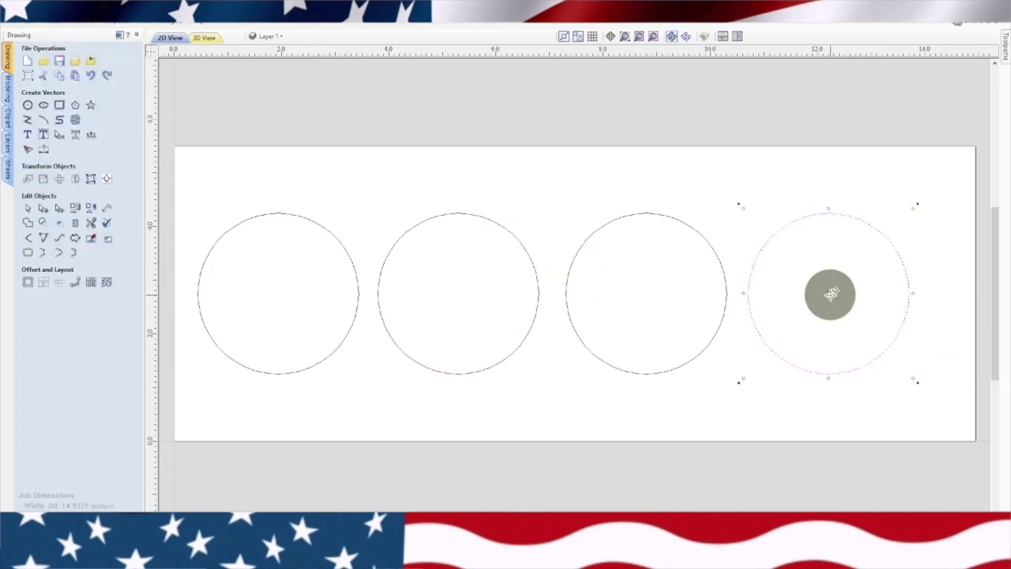
left_click(564, 442)
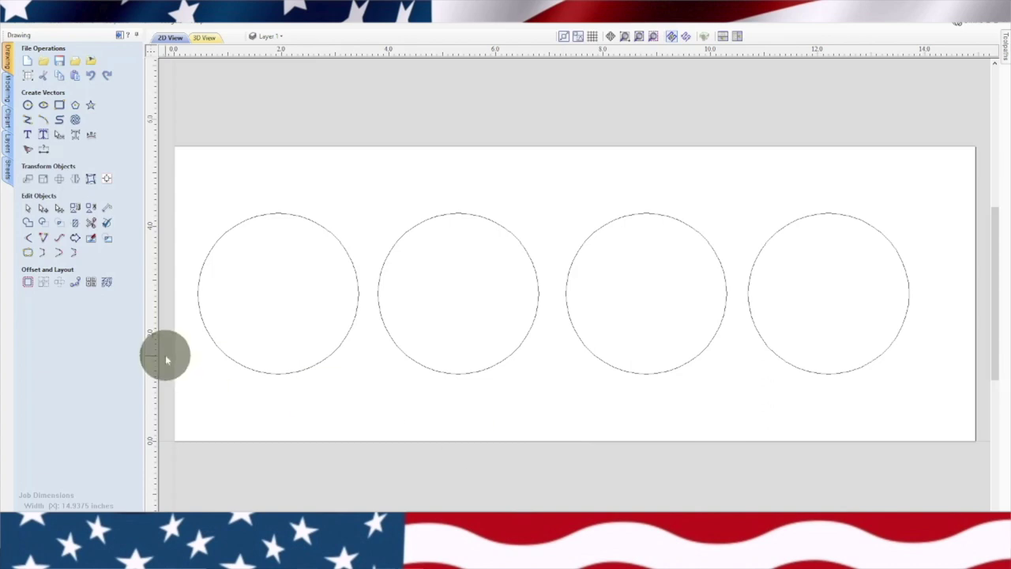
Step: Draw a 0.375-inch-diameter circle at the center of each of the four large circles
left_click(28, 105)
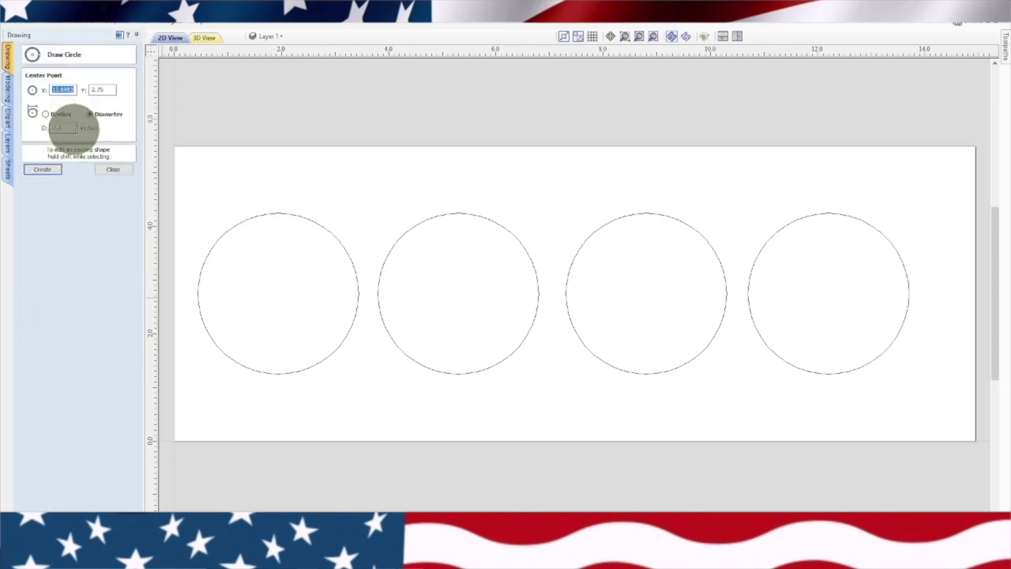
double_click(63, 128)
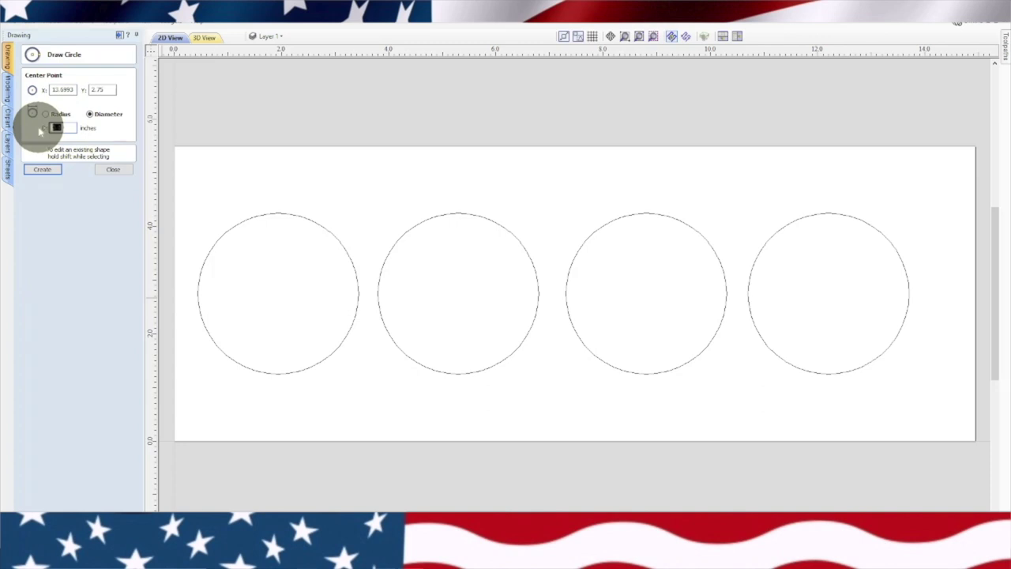
key("BackSpace")
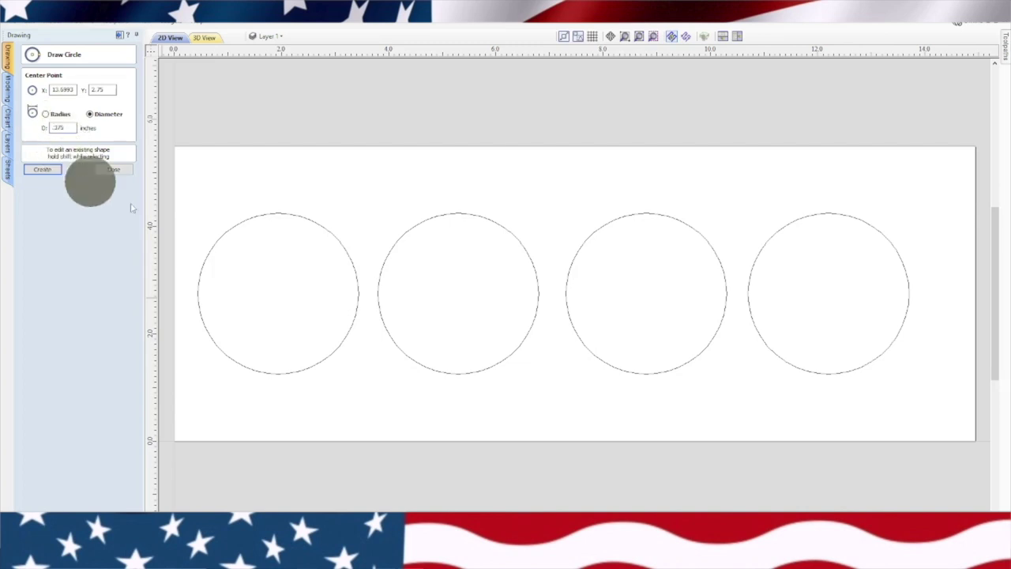
left_click(280, 296)
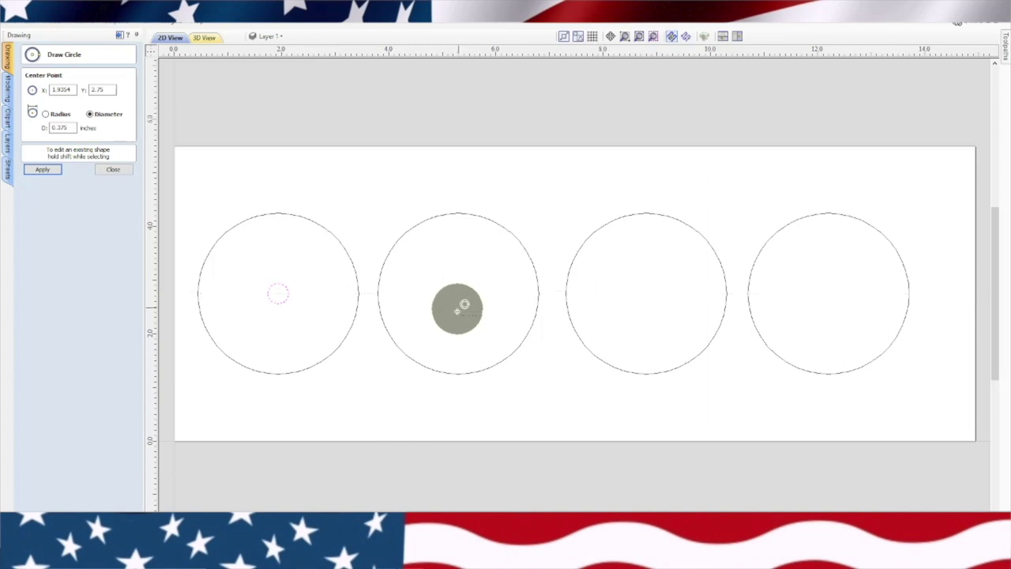
left_click(457, 293)
left_click(646, 294)
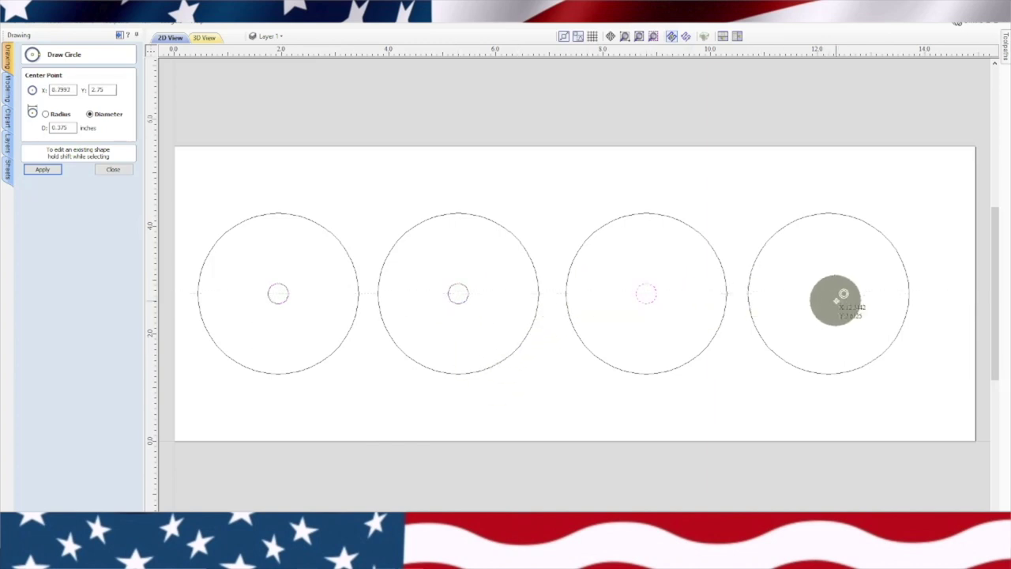
left_click(829, 293)
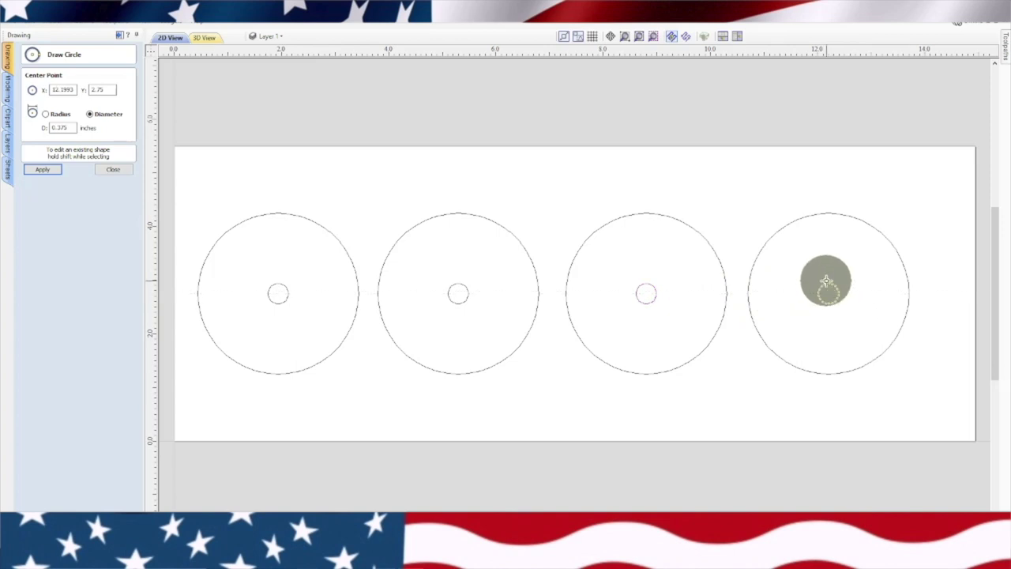
key("Escape")
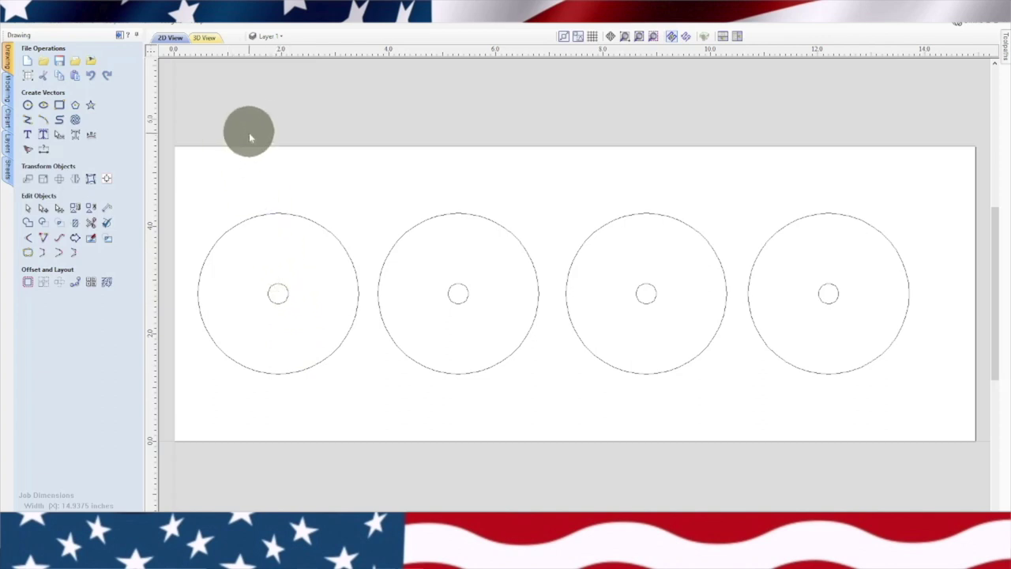
Step: Draw a short slanted line above the board and create a horizontally mirrored copy about the job center
scroll(400, 176, "down", 2)
middle_click_drag(402, 167, 367, 280)
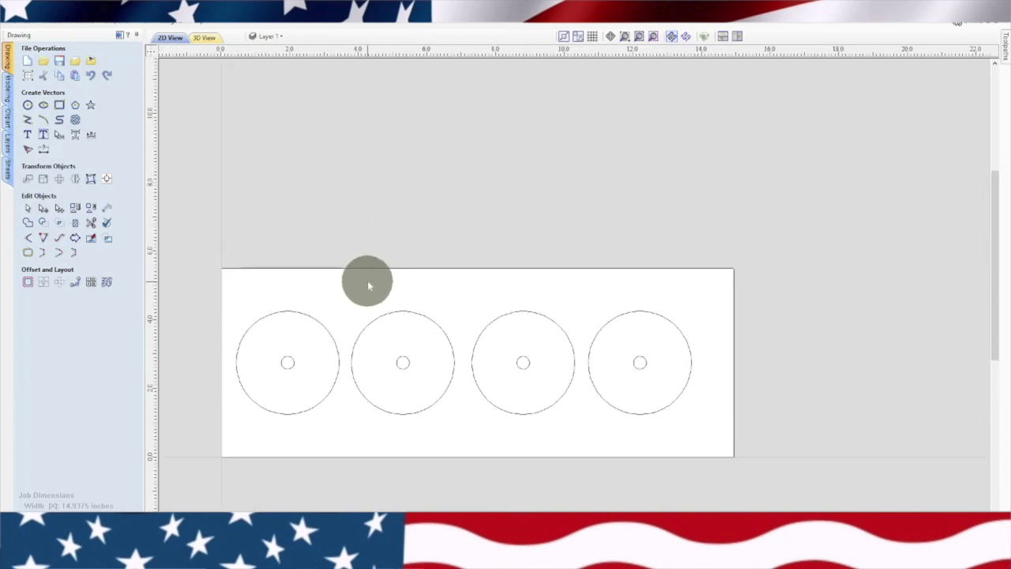
left_click(28, 120)
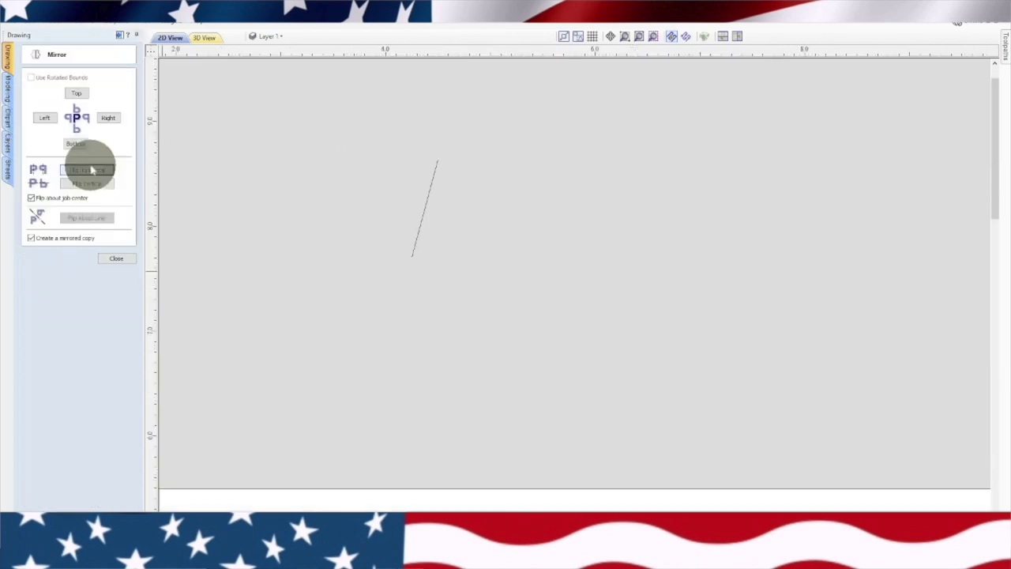
left_click(86, 170)
Step: Move the mirrored line level with the original, just to its left, so the pair tapers downward, and close Mirror
scroll(364, 272, "down", 3)
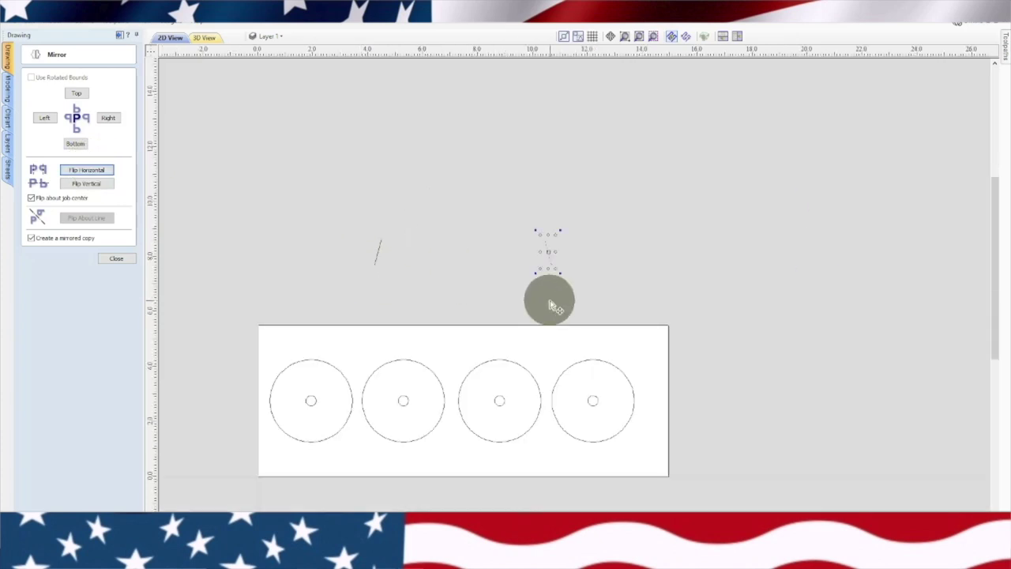
scroll(522, 271, "up", 3)
middle_click_drag(490, 273, 695, 275)
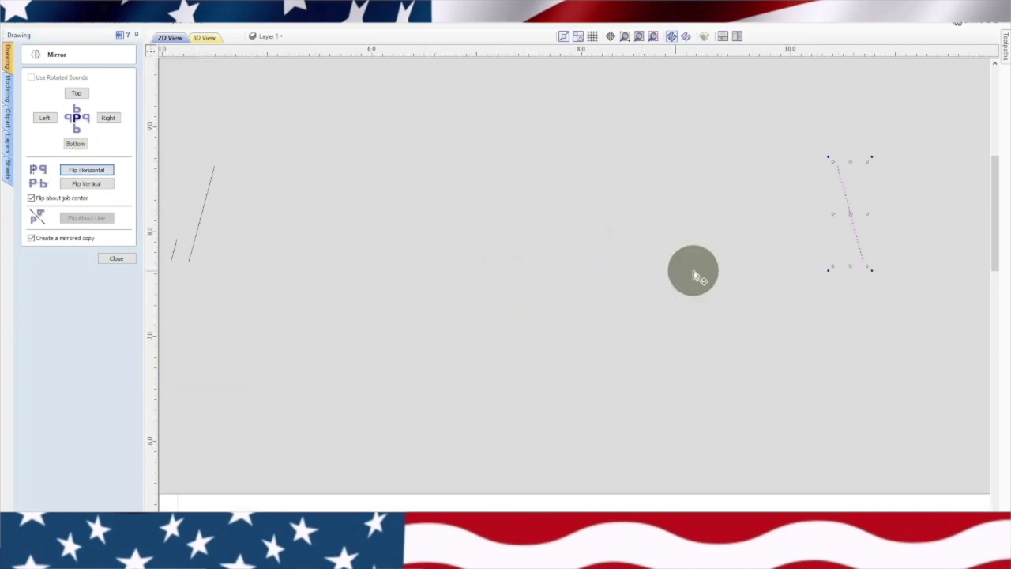
scroll(693, 272, "down", 3)
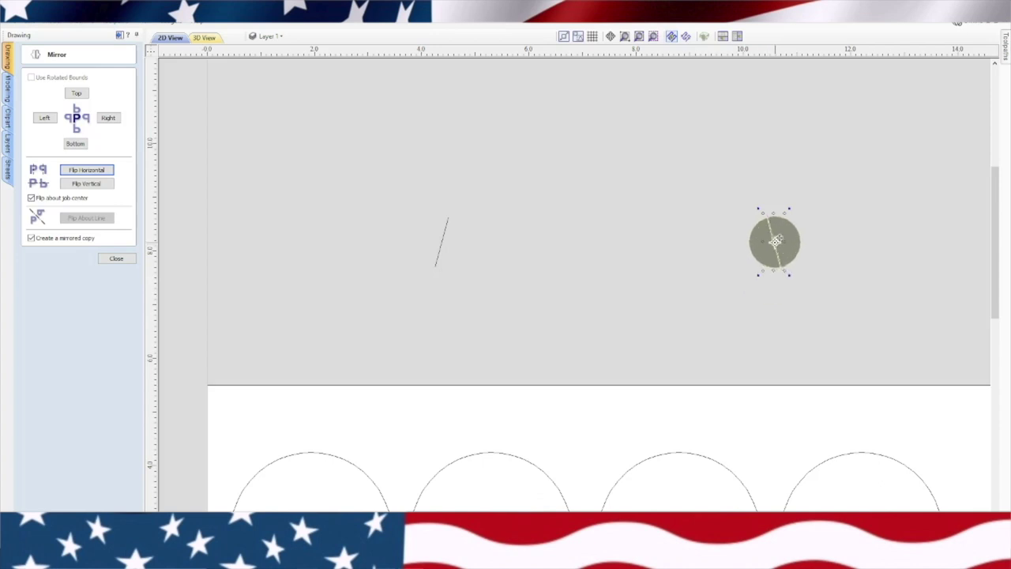
left_click_drag(773, 241, 410, 244)
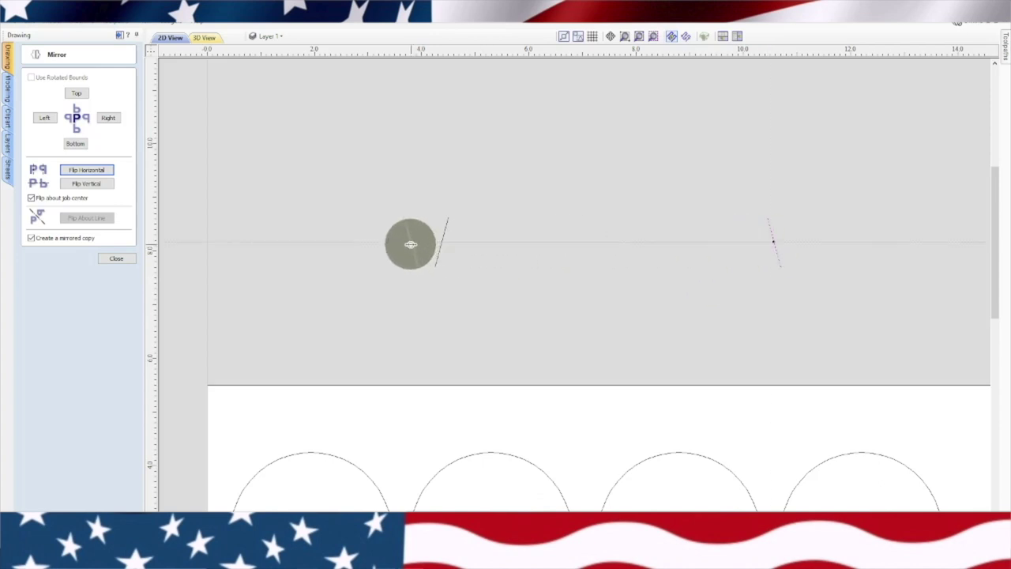
left_click(418, 239)
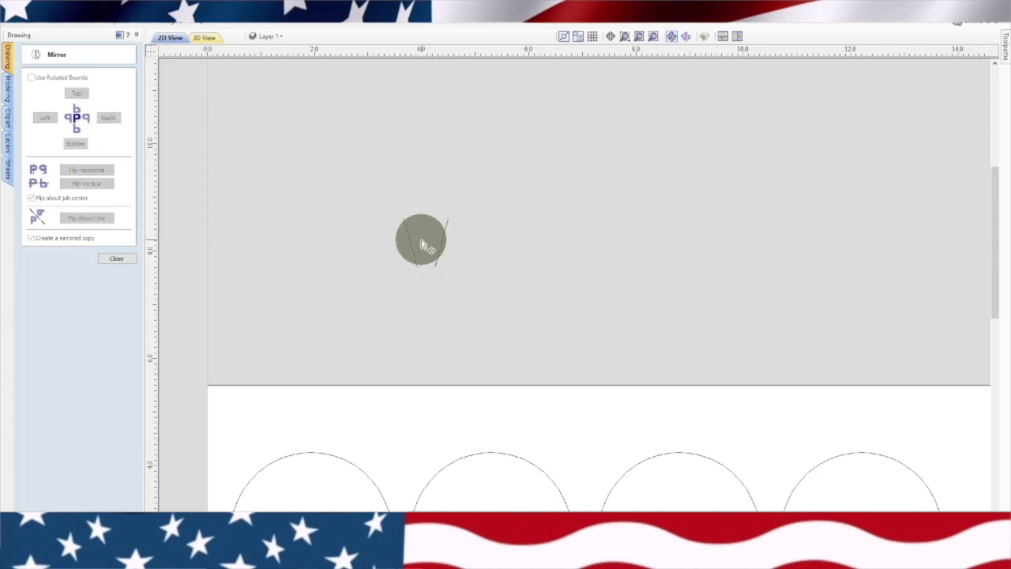
left_click(106, 258)
Step: Draw a horizontal line joining the upper ends of the two slanted lines
left_click(27, 121)
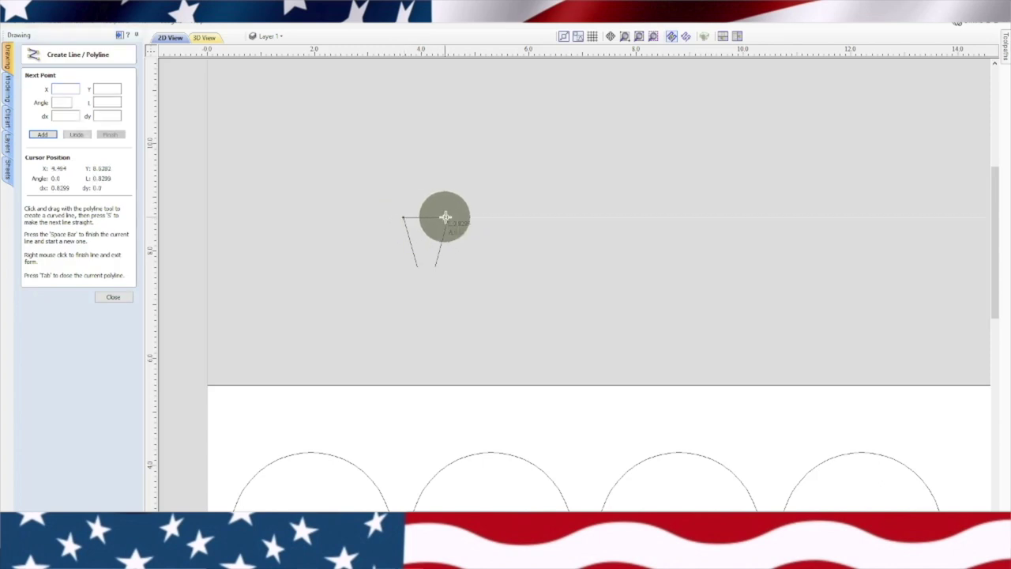
right_click(450, 223)
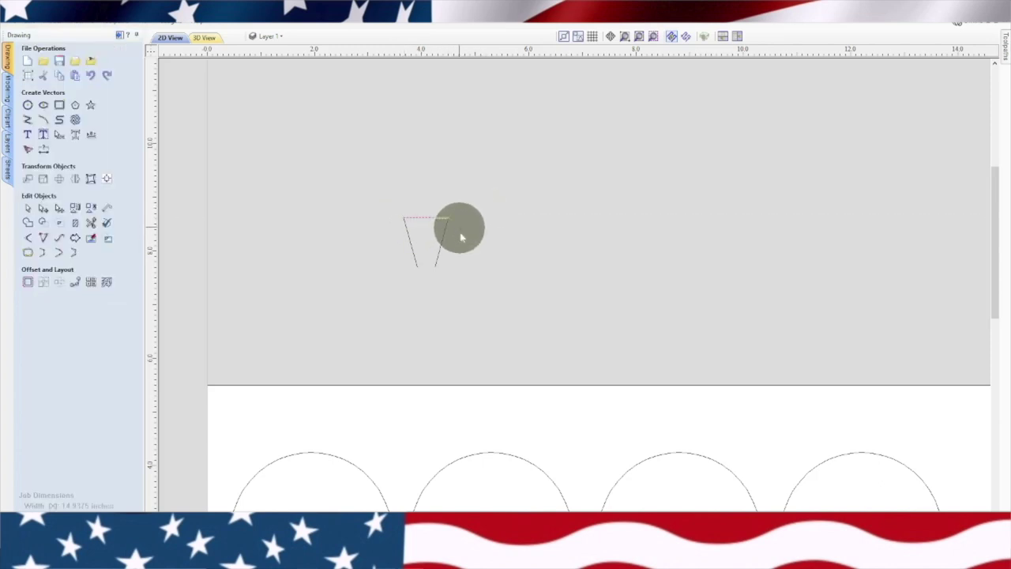
scroll(463, 255, "down", 2)
scroll(454, 266, "up", 3)
scroll(442, 273, "up", 1)
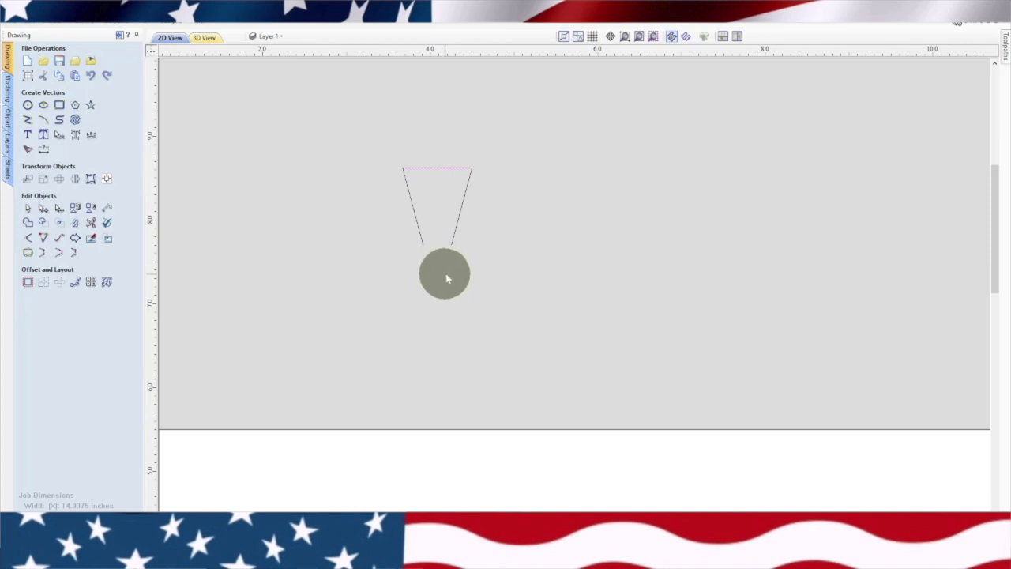
left_click(467, 278)
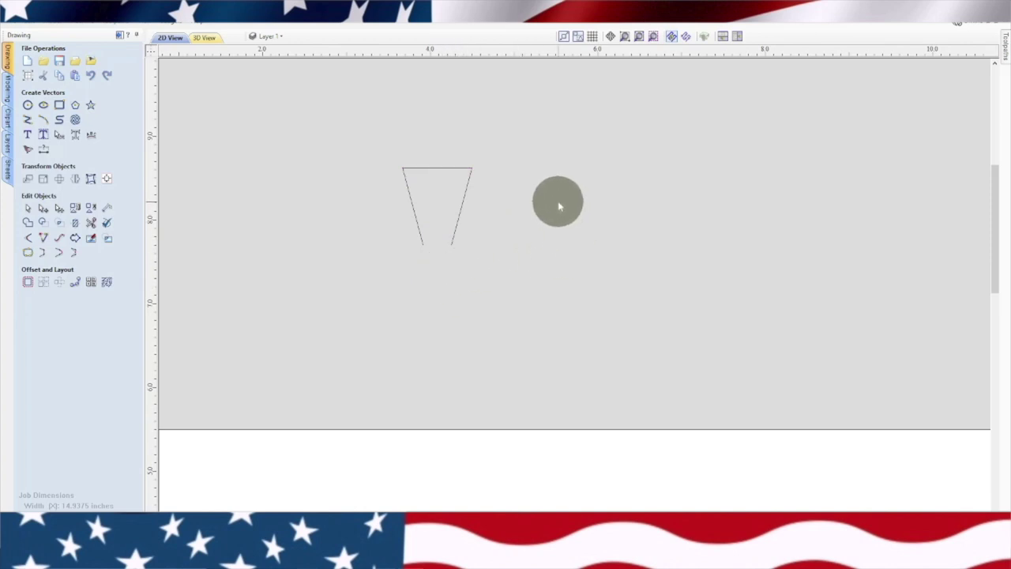
Step: Draw a 0.375-inch-diameter circle below the tapered shape and move it up to overlap the lower ends of the slanted lines
left_click(27, 105)
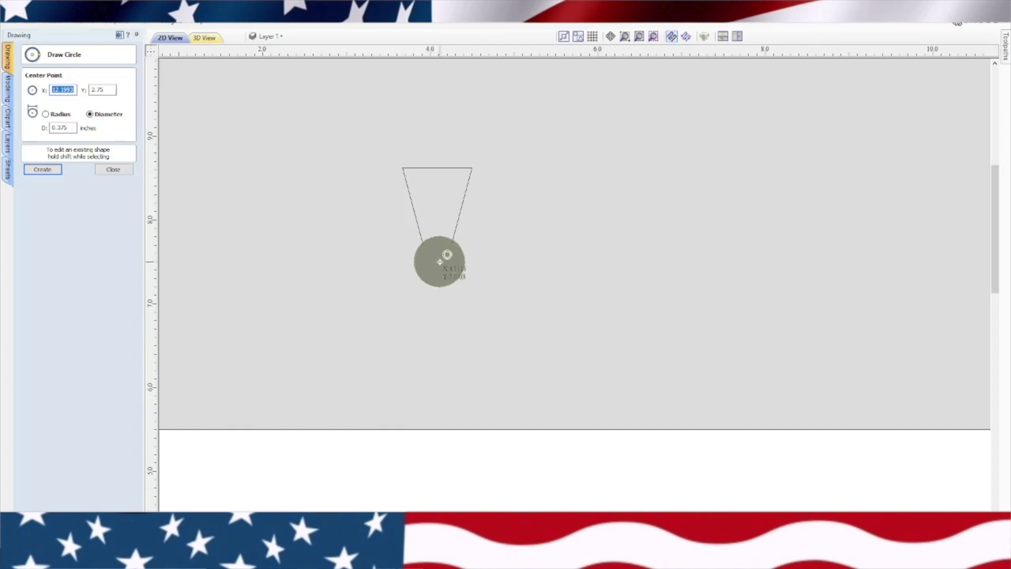
left_click(438, 262)
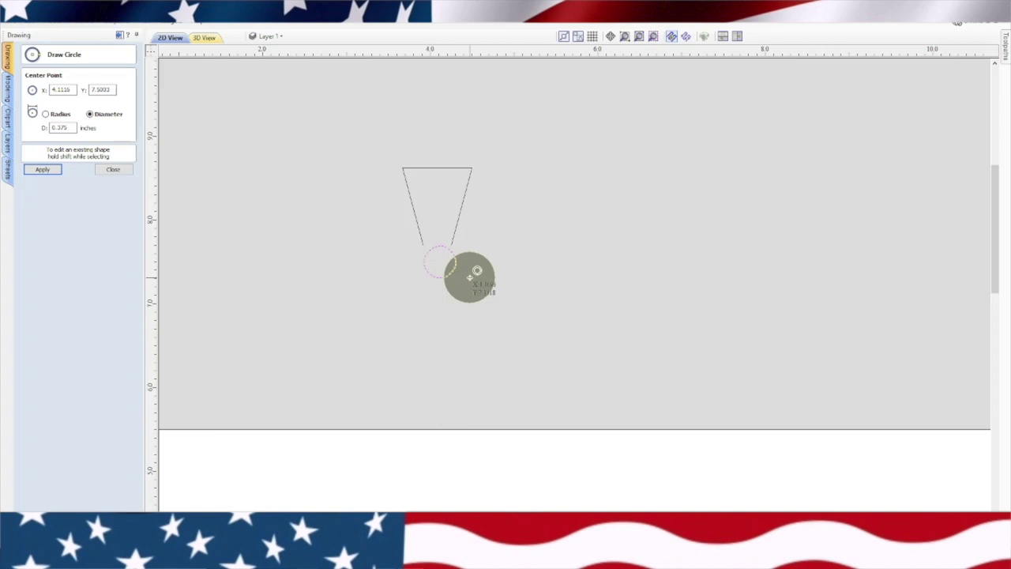
key("Escape")
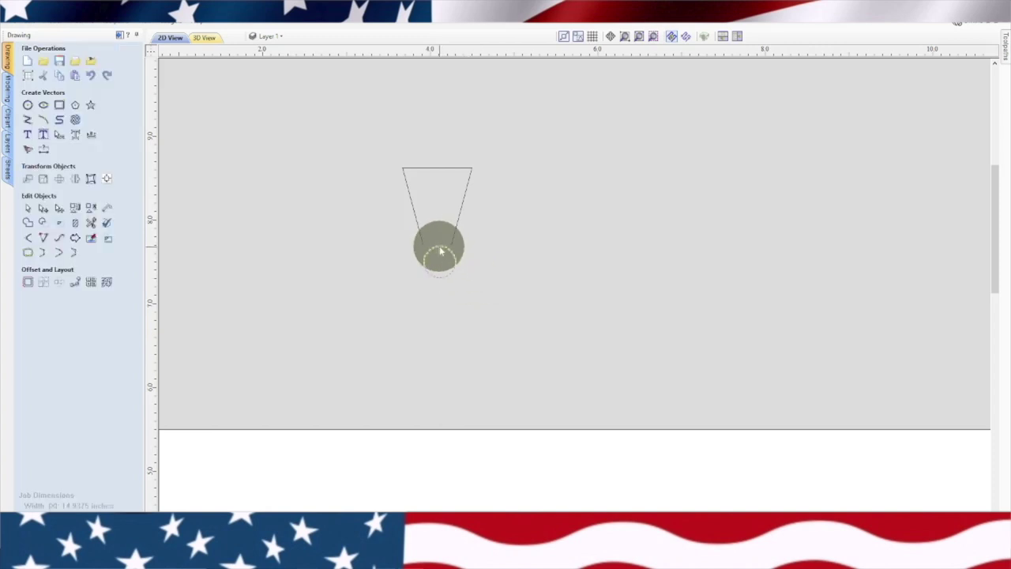
left_click(444, 271)
left_click_drag(444, 272, 436, 250)
scroll(510, 278, "up", 3)
scroll(526, 293, "down", 3)
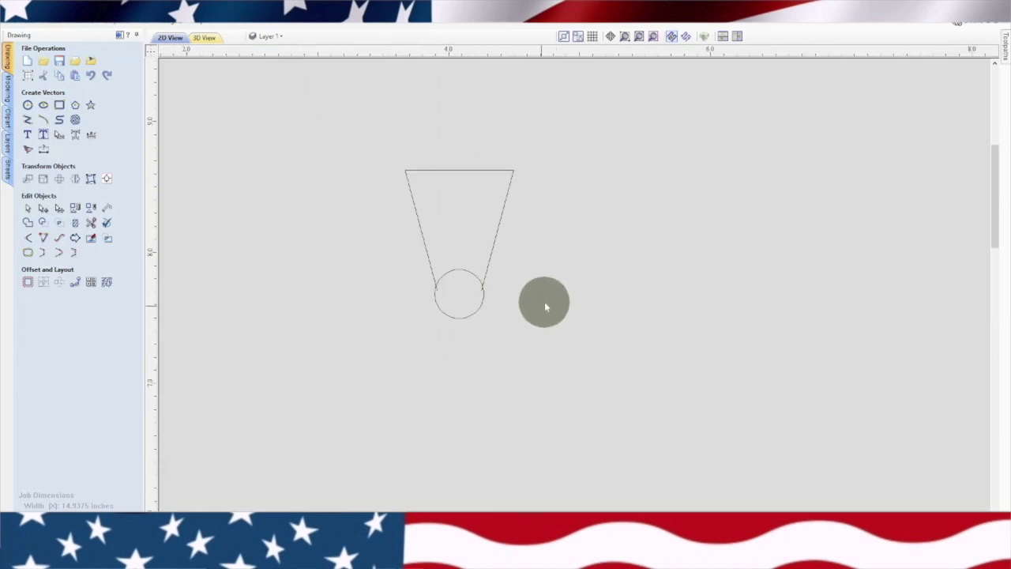
Step: Trim the circle's lower section and the slanted lines' overhanging ends so a concave arc closes the narrow end, finishing the trim
left_click(43, 104)
scroll(394, 284, "up", 3)
left_click(399, 302)
left_click(396, 283)
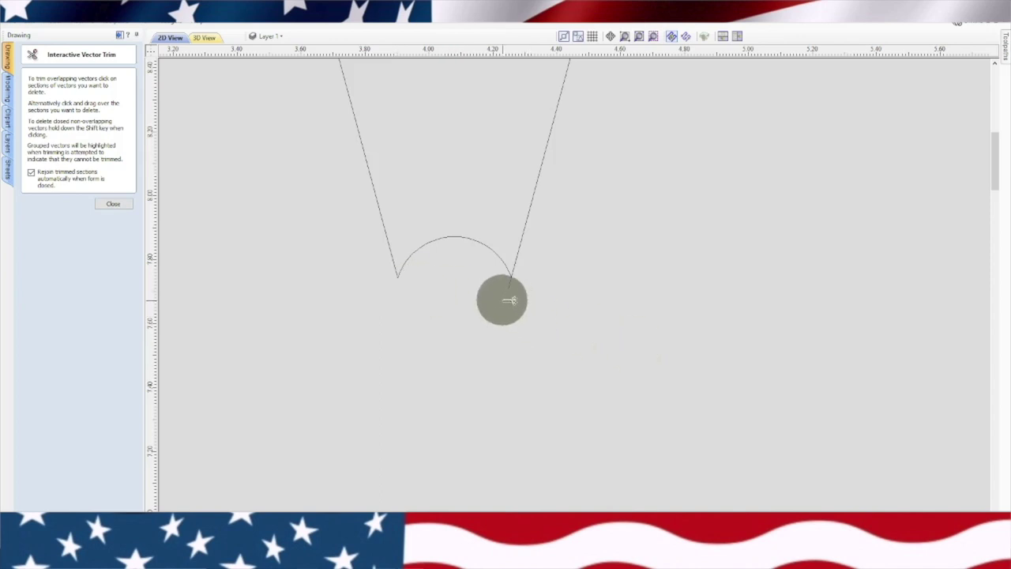
scroll(512, 288, "down", 5)
middle_click_drag(577, 308, 523, 219)
scroll(492, 228, "up", 5)
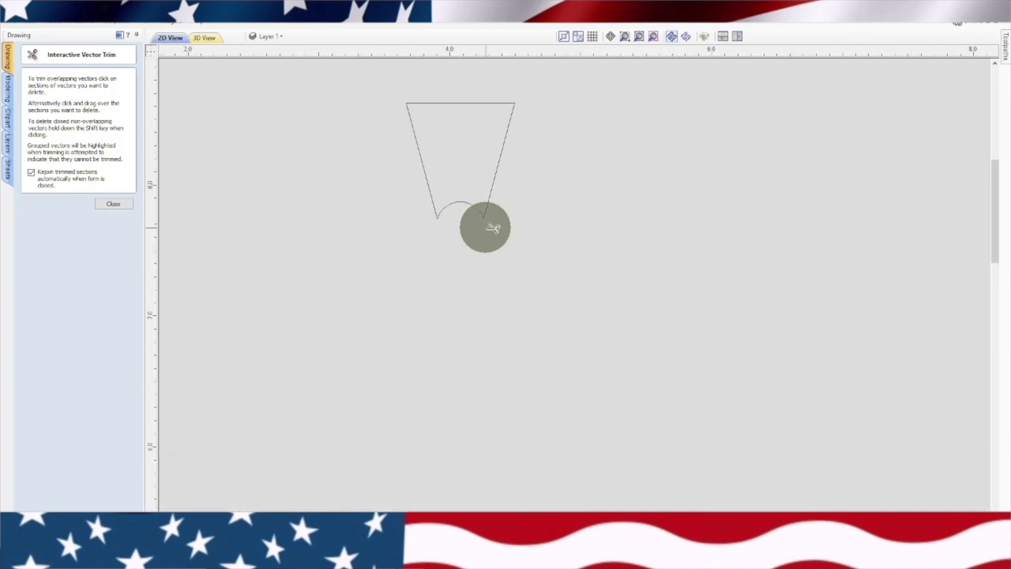
left_click(114, 204)
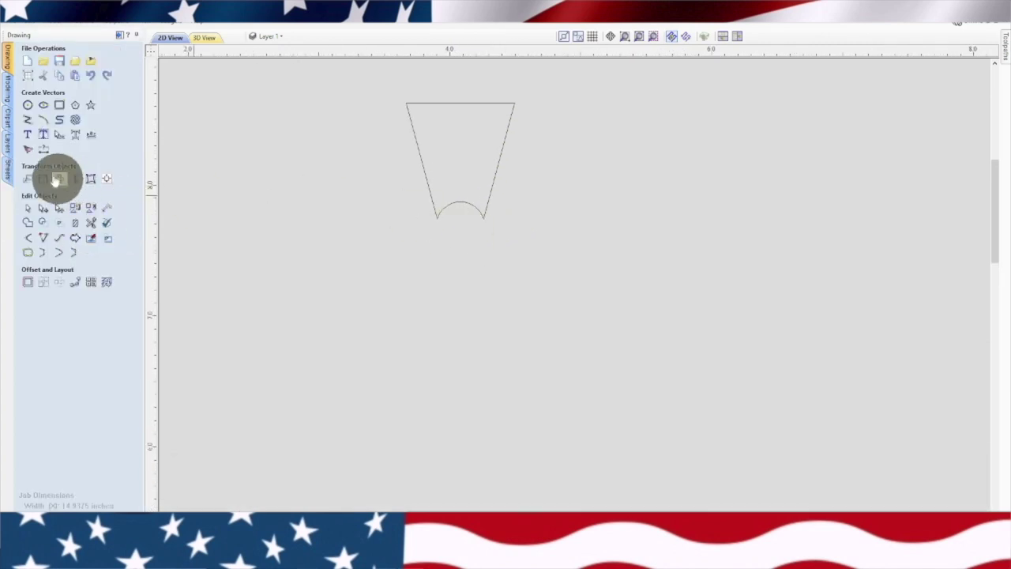
Step: Draw a 0.375-inch-diameter circle concentric with the arc at the tapered shape's narrow end
left_click(28, 104)
scroll(526, 257, "down", 2)
left_click_drag(464, 246, 480, 245)
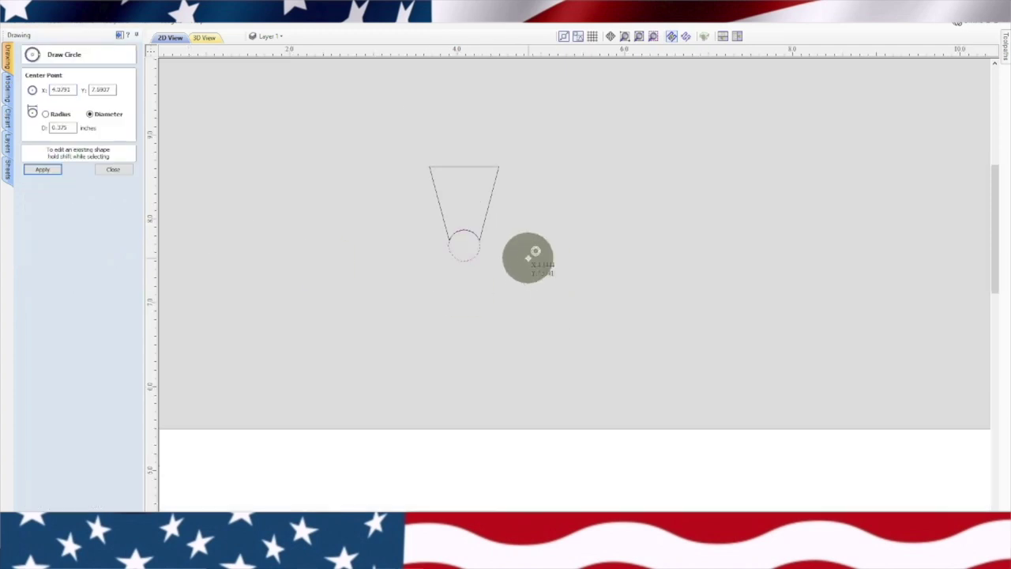
key("Escape")
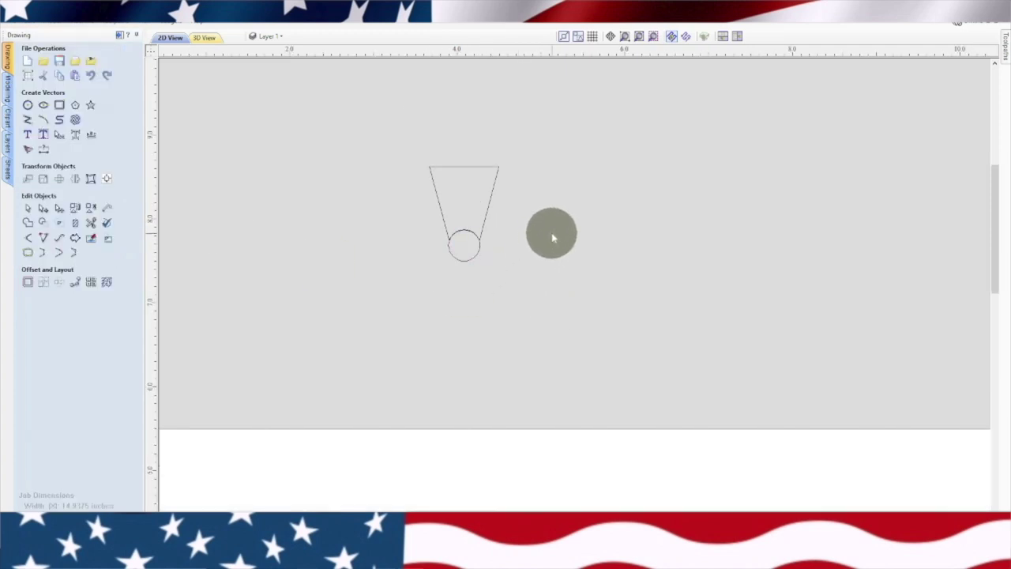
Step: Start Circular Copy and check the center coordinates of the small circle
left_click(433, 192)
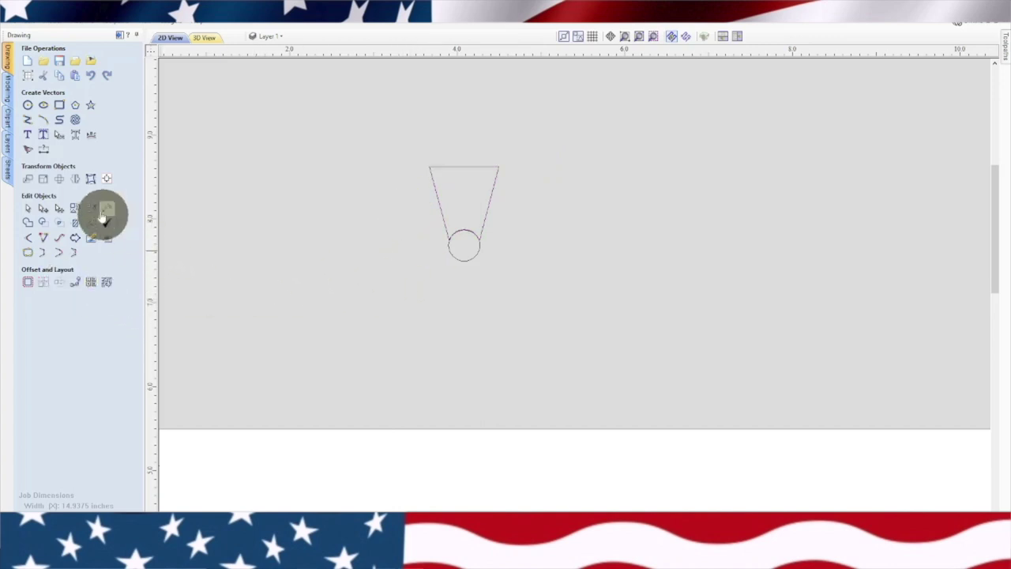
left_click(58, 284)
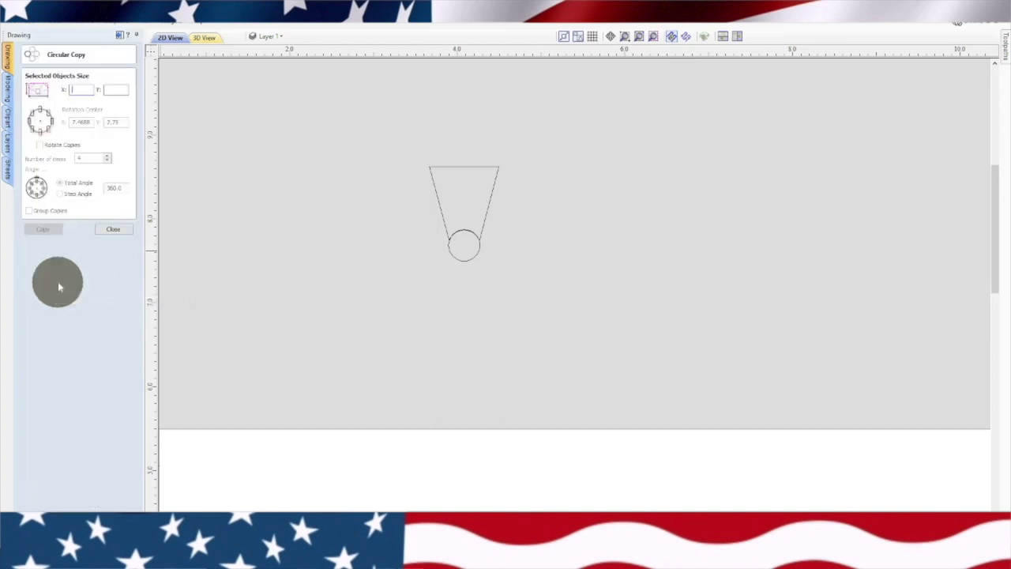
left_click(465, 252)
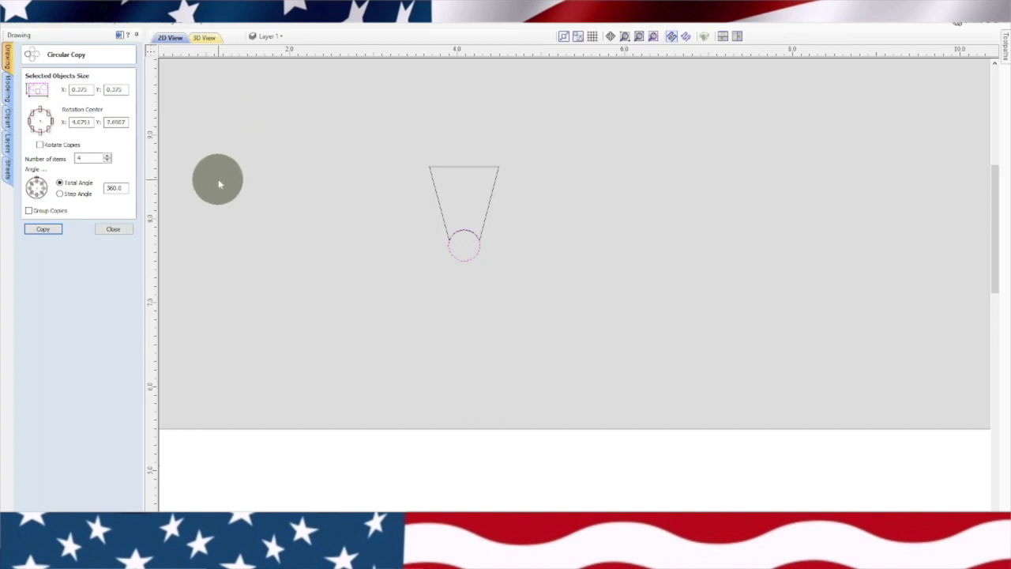
key("Escape")
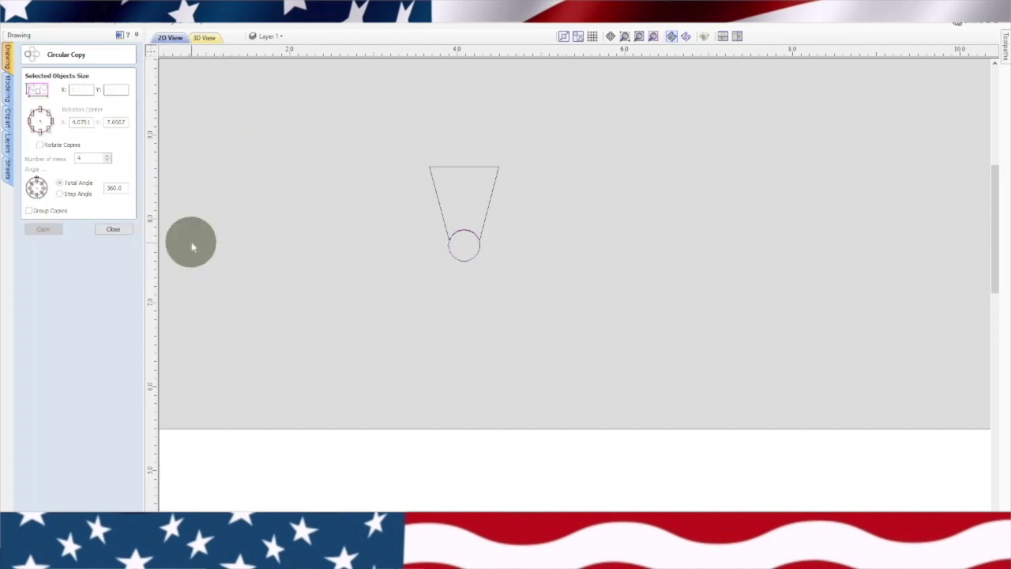
Step: Select the tapered shape's lines and arc and group them into one object
left_click(406, 209)
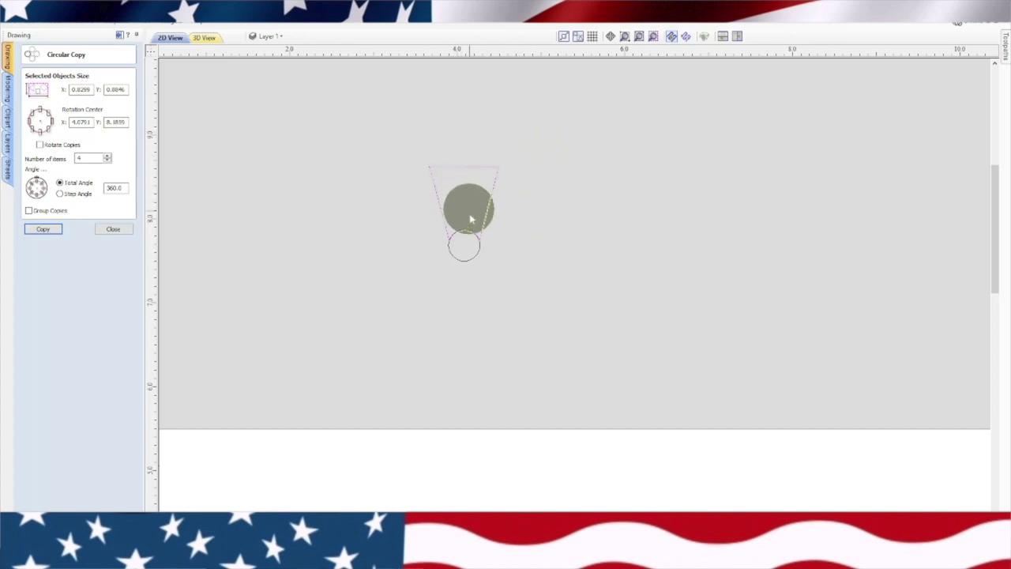
right_click(485, 192)
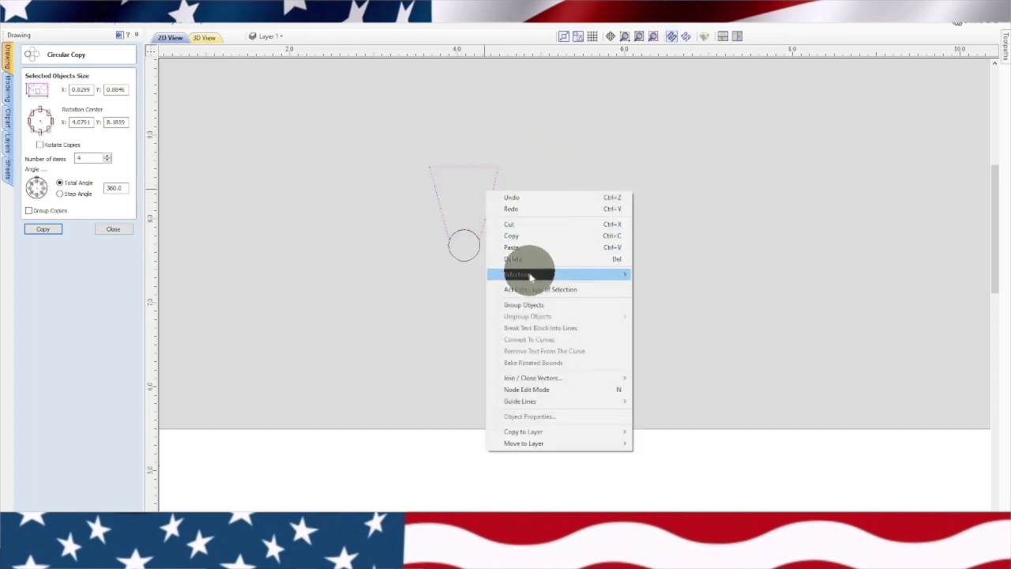
left_click(453, 176)
left_click(429, 206)
Step: Circular-copy the tapered group into four rotated items over 360 degrees, with the rotation center's Y set to 7.6907
left_click(118, 122)
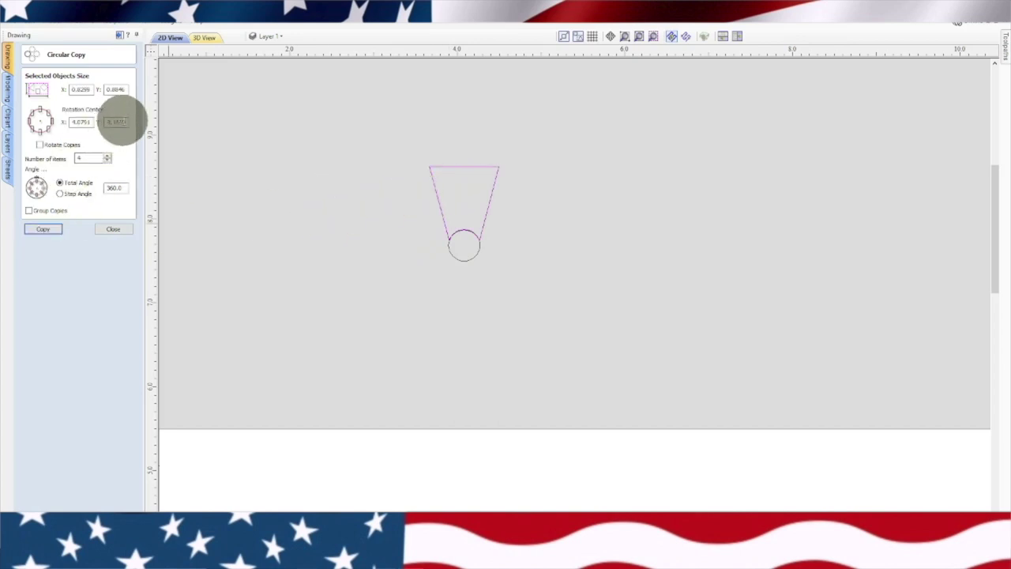
double_click(106, 121)
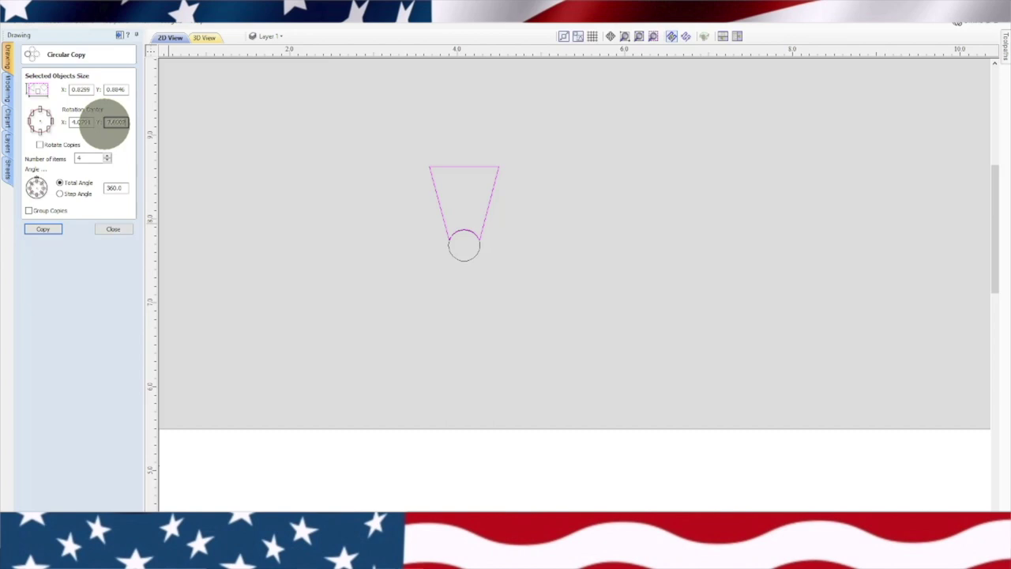
left_click(62, 229)
left_click(40, 145)
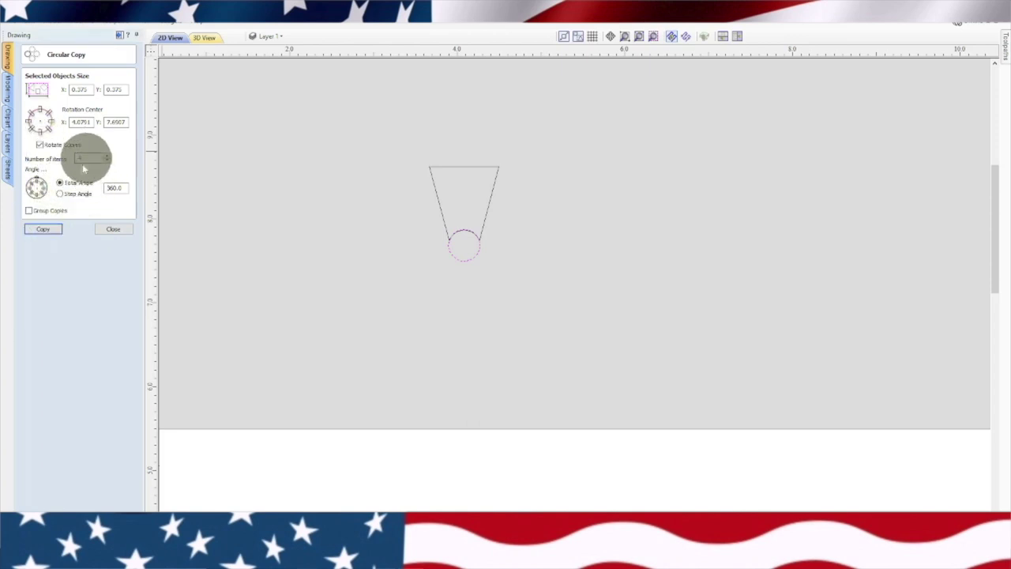
left_click(45, 229)
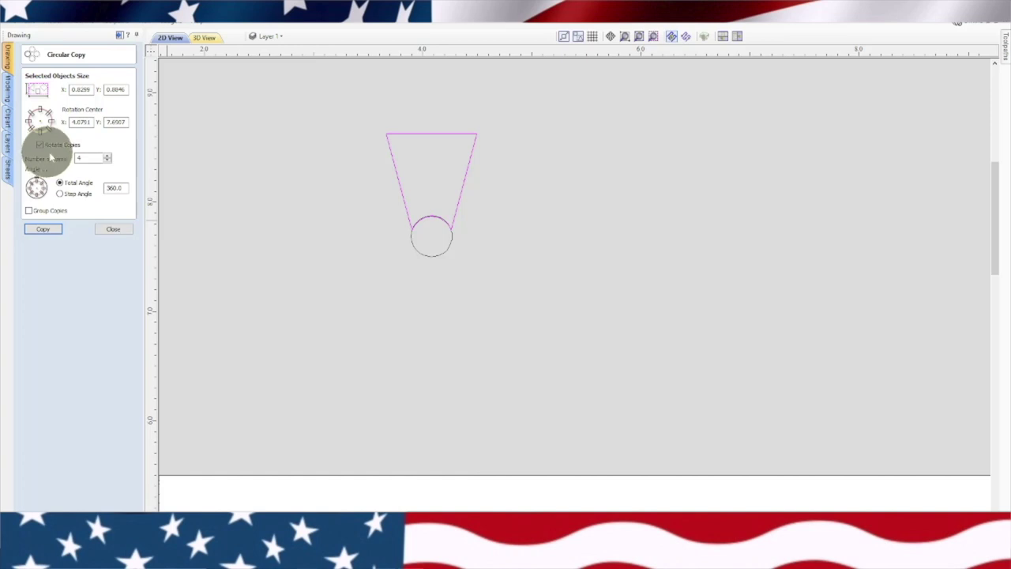
left_click(96, 160)
left_click(43, 228)
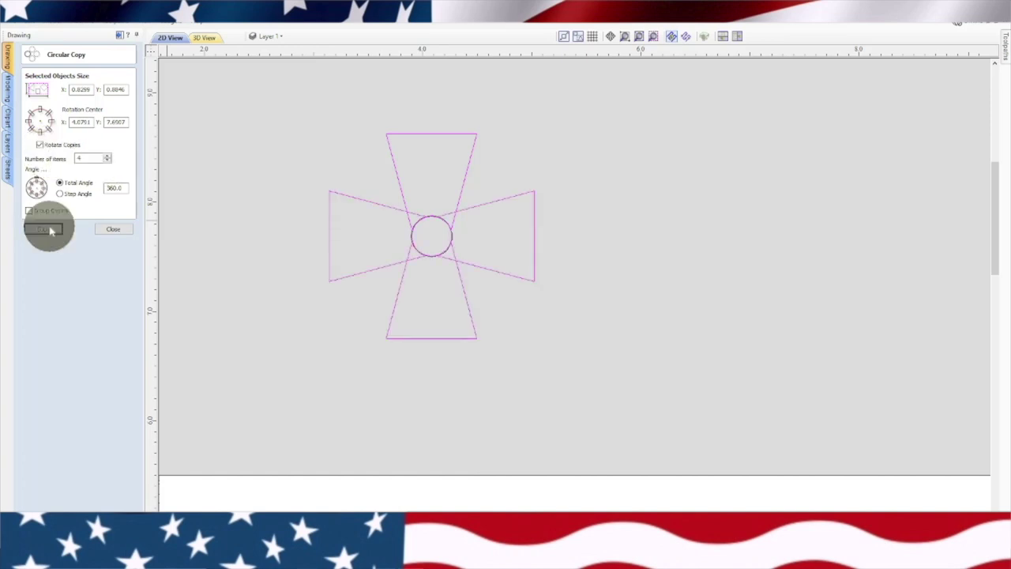
left_click(112, 229)
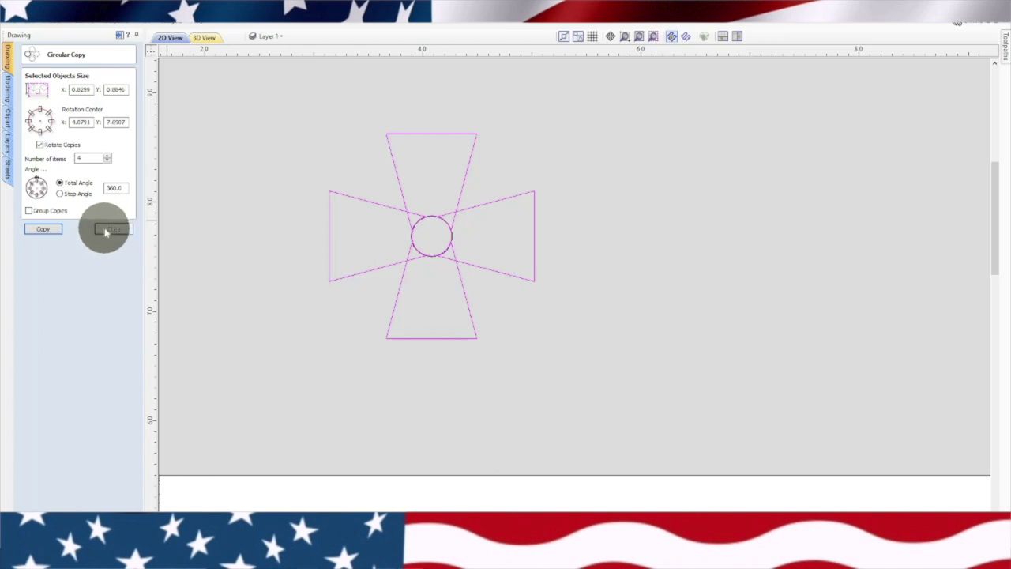
Step: Examine how the narrow ends of the four tapered shapes meet and overlap around the center circle
scroll(467, 263, "up", 3)
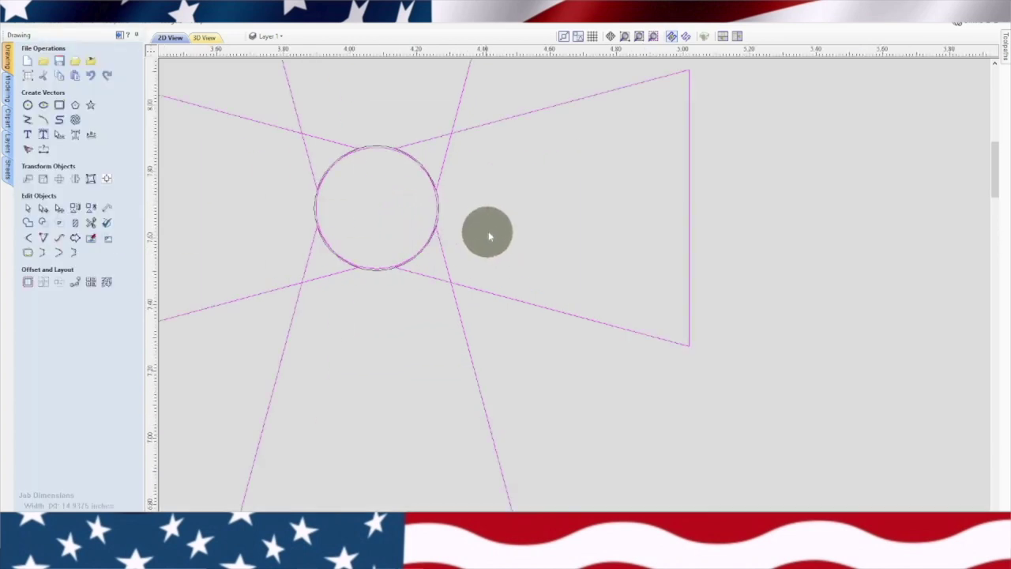
scroll(511, 224, "down", 3)
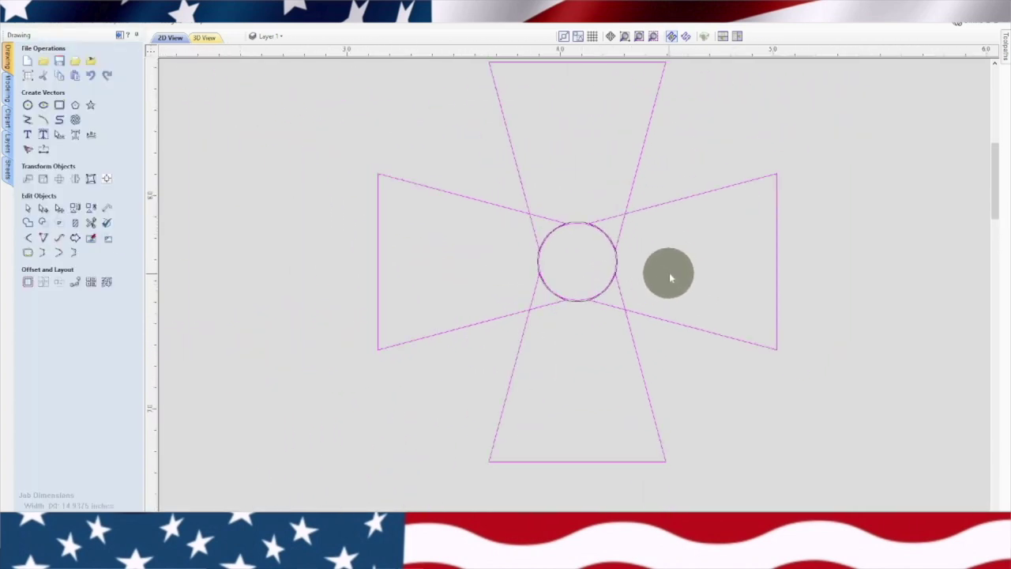
scroll(695, 277, "down", 1)
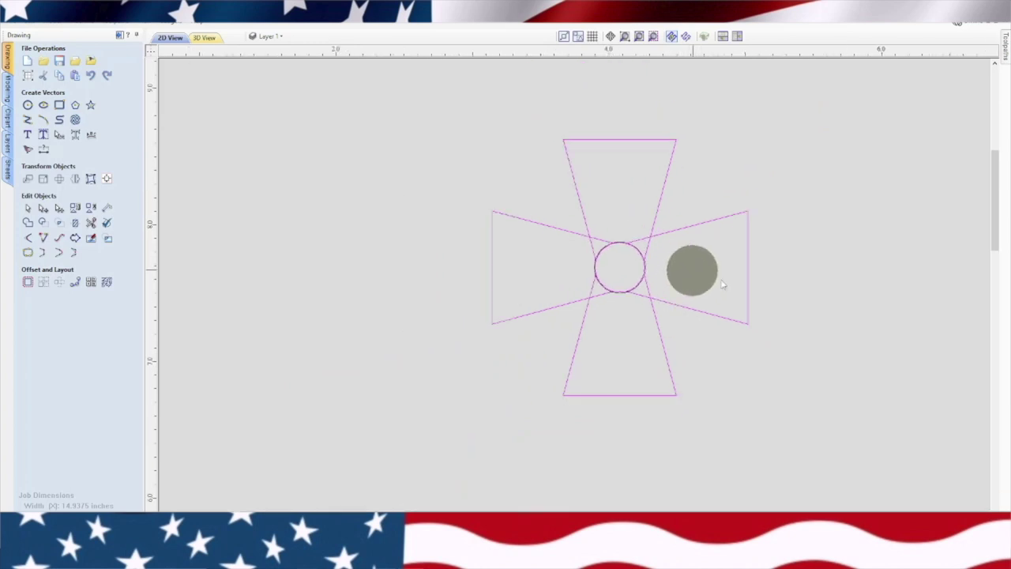
middle_click_drag(842, 229, 688, 252)
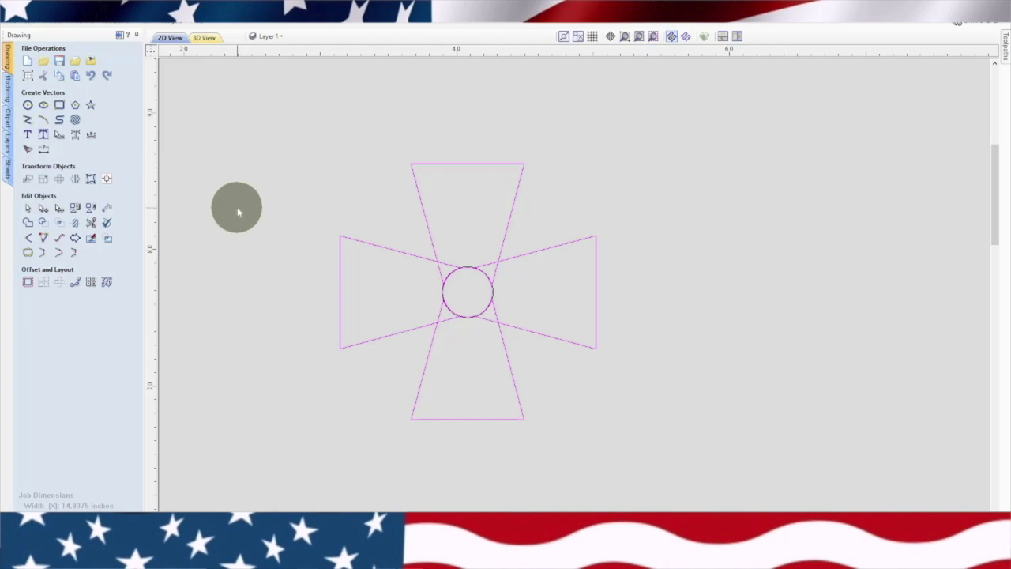
left_click(509, 305)
scroll(482, 293, "up", 5)
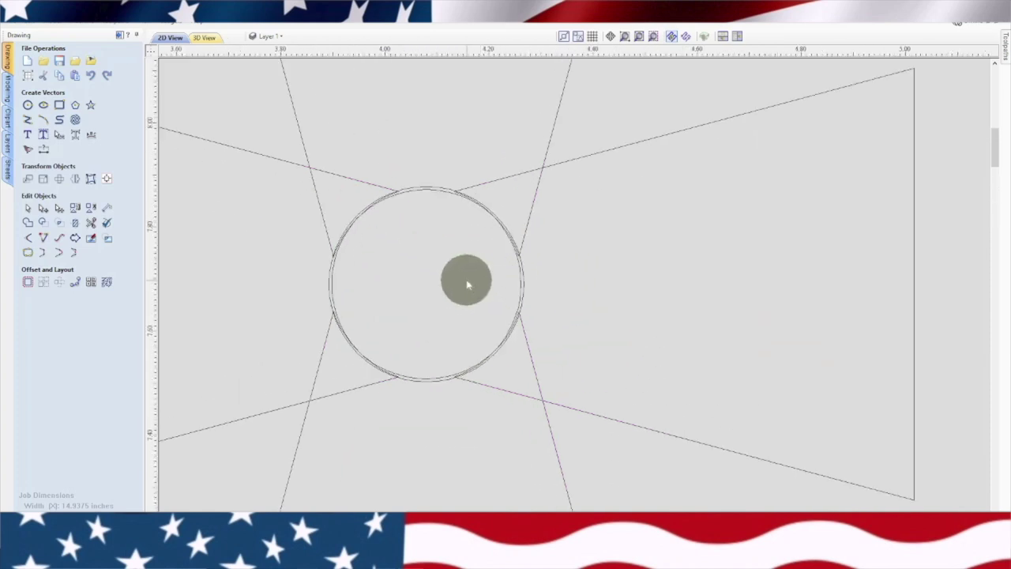
scroll(463, 276, "down", 4)
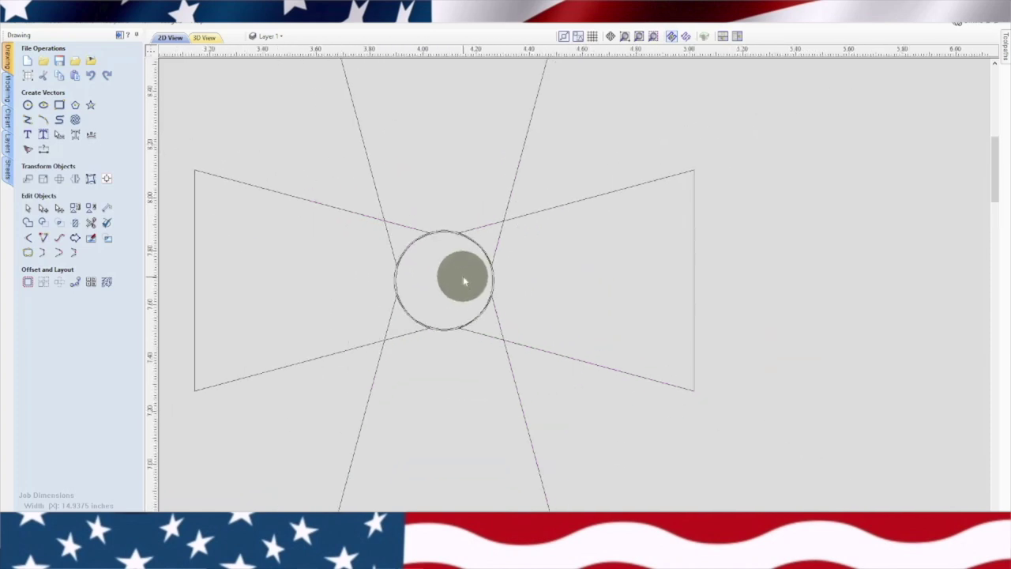
left_click(91, 222)
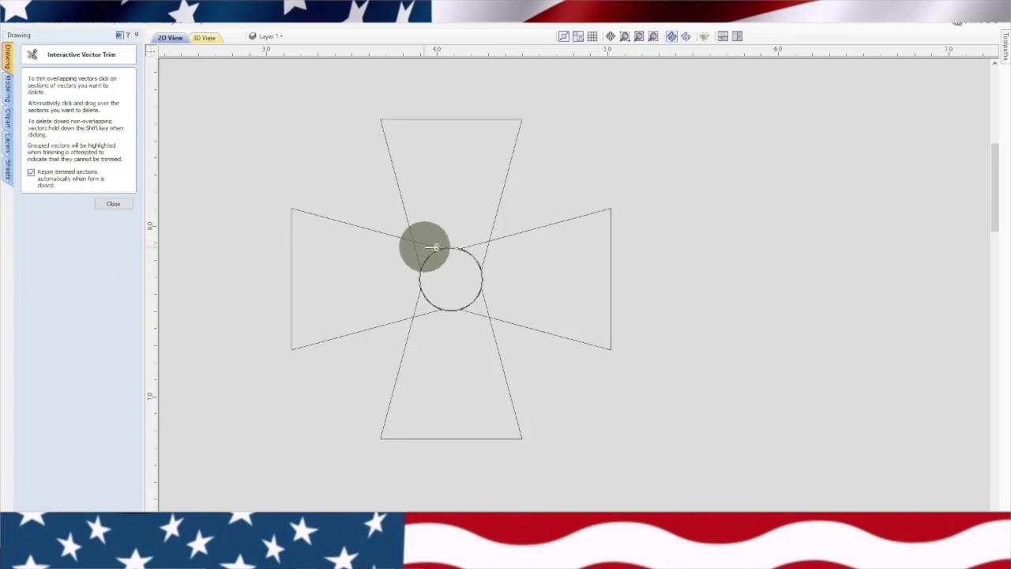
key("Escape")
Step: Ungroup the upper tapered shape back onto its original object layers and clear the selection
scroll(418, 261, "up", 4)
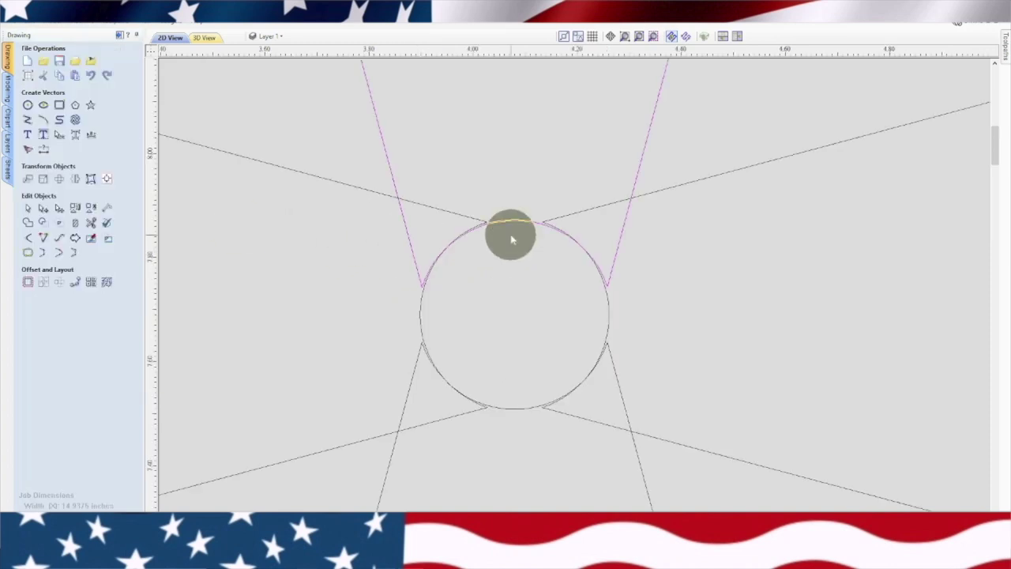
right_click(523, 142)
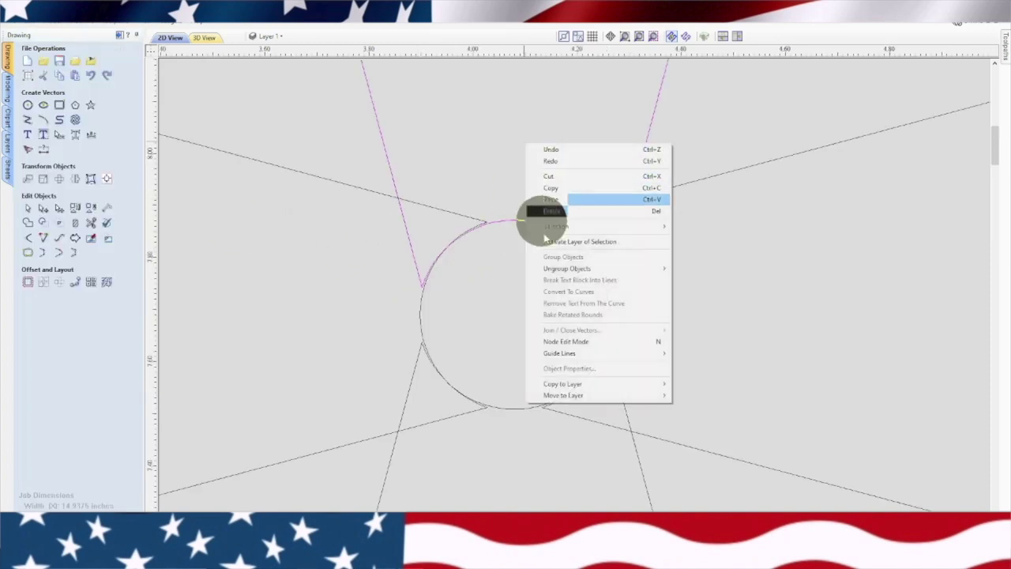
mouse_move(560, 268)
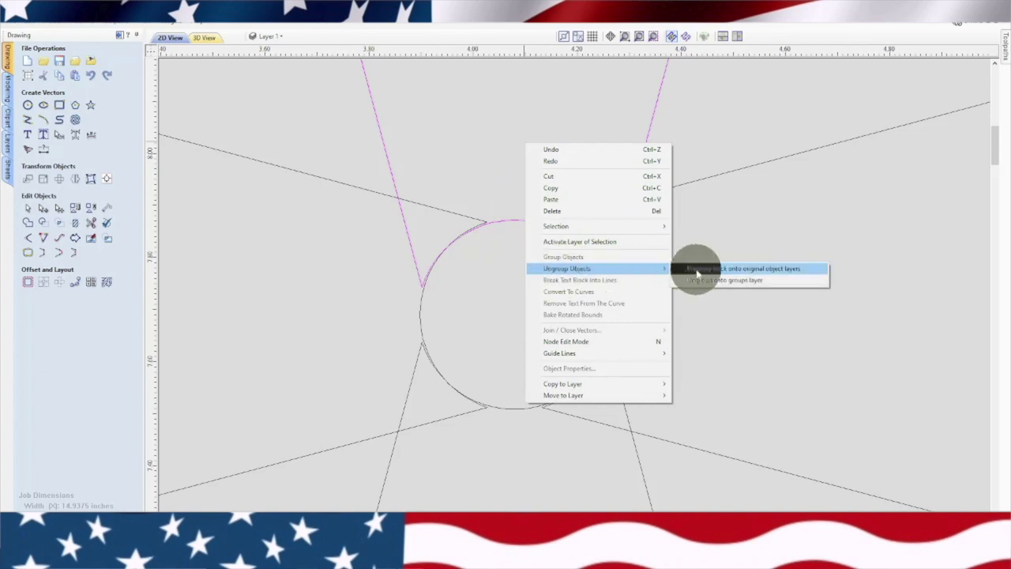
left_click(671, 271)
left_click(527, 284)
left_click(529, 209)
left_click(505, 241)
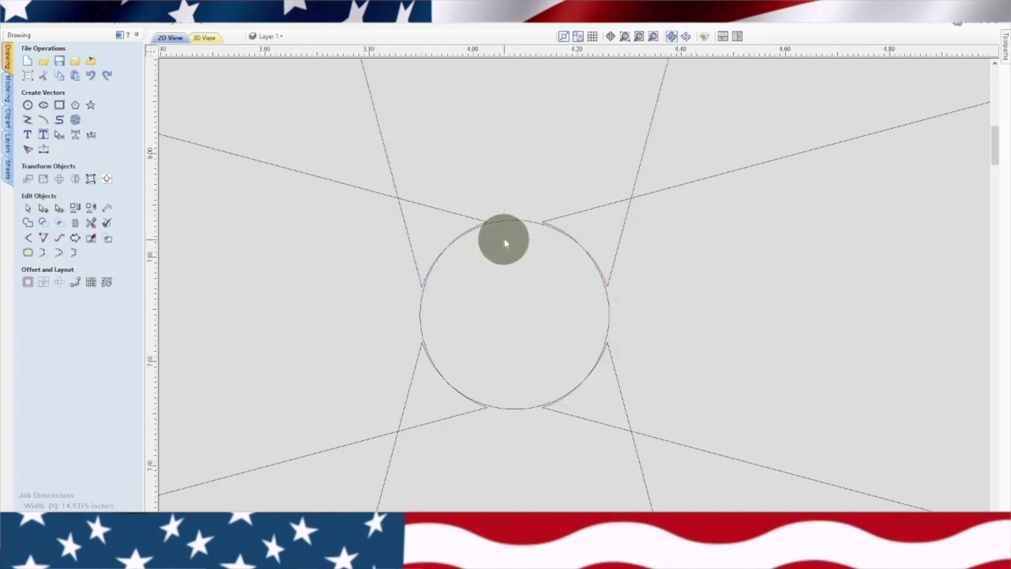
left_click(521, 183)
left_click(383, 136)
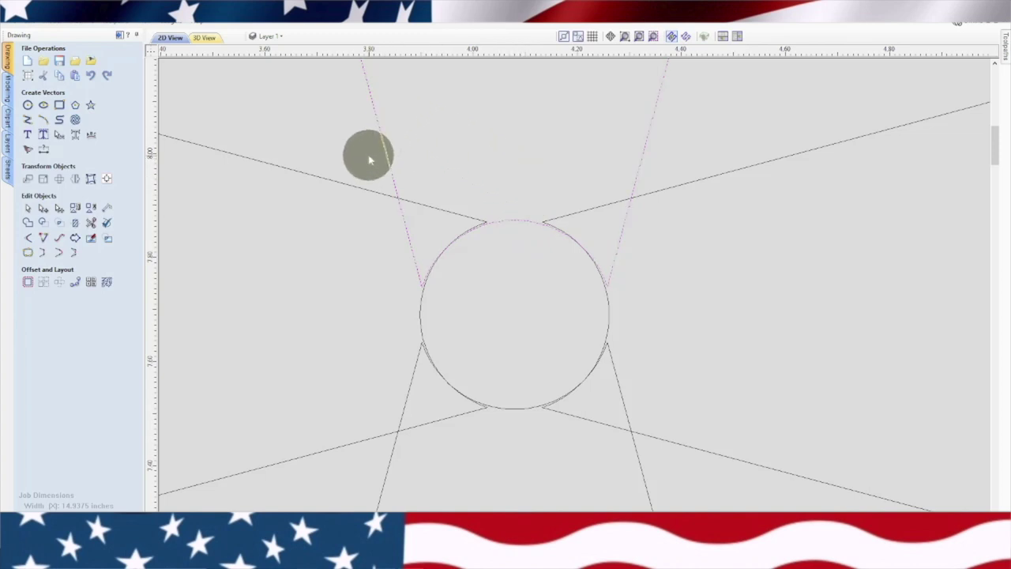
left_click(516, 180)
Step: Trim away the topmost arc section of the center circle between the two side shapes, and leave the trim command
left_click(92, 225)
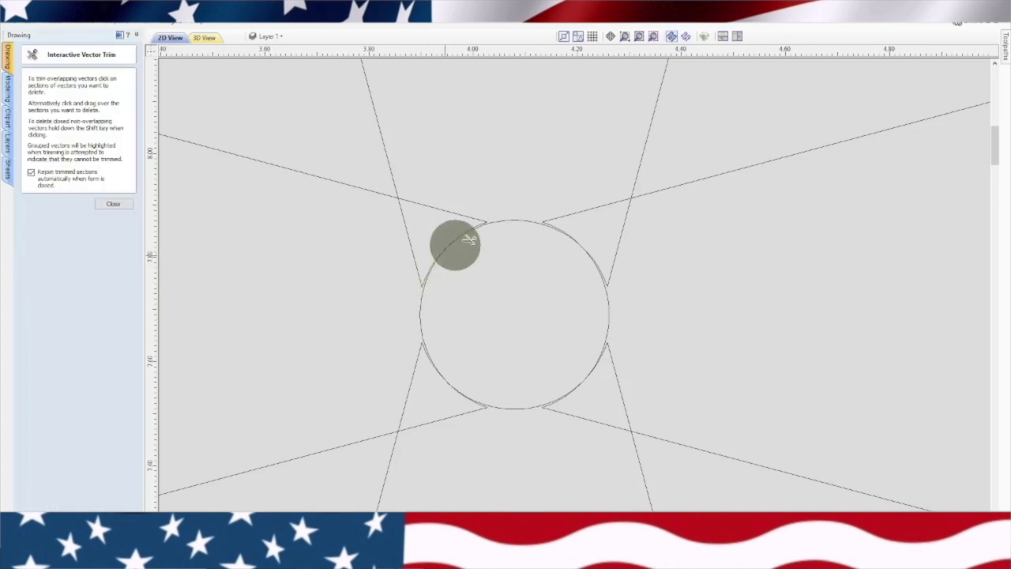
left_click(522, 220)
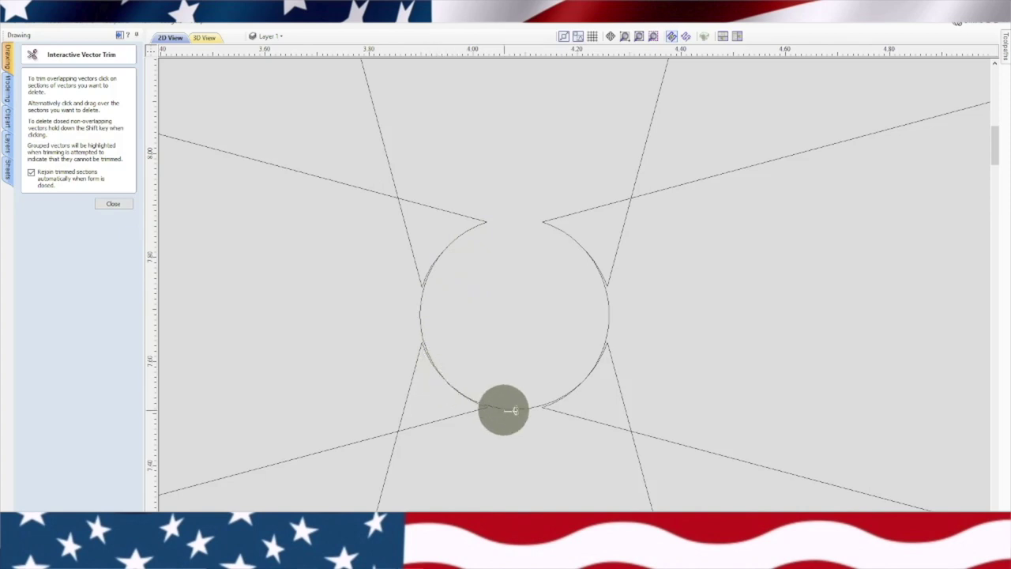
key("Escape")
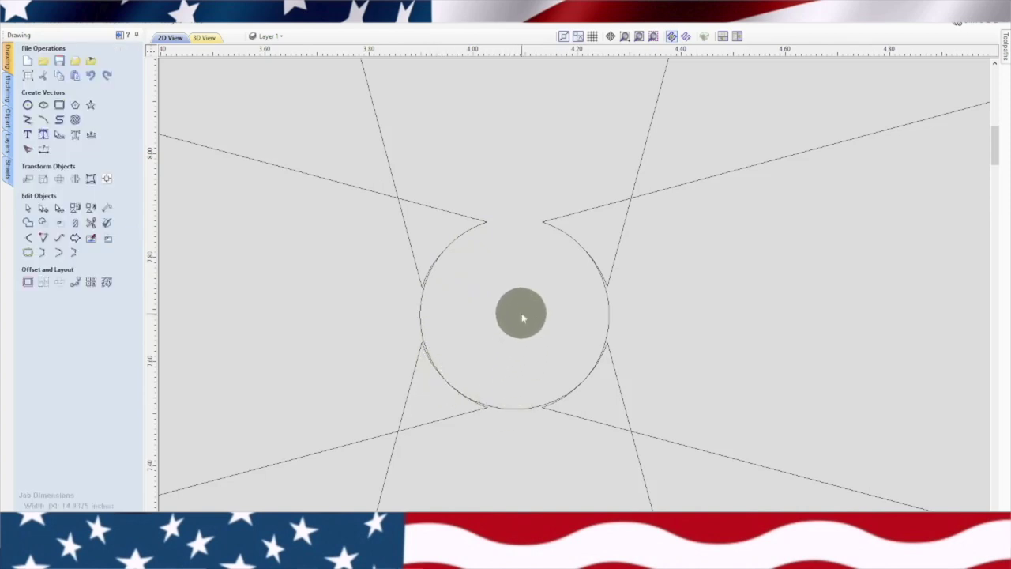
Step: Select the entire cross of tapered shapes and ungroup it back onto the original object layers
scroll(530, 297, "down", 5)
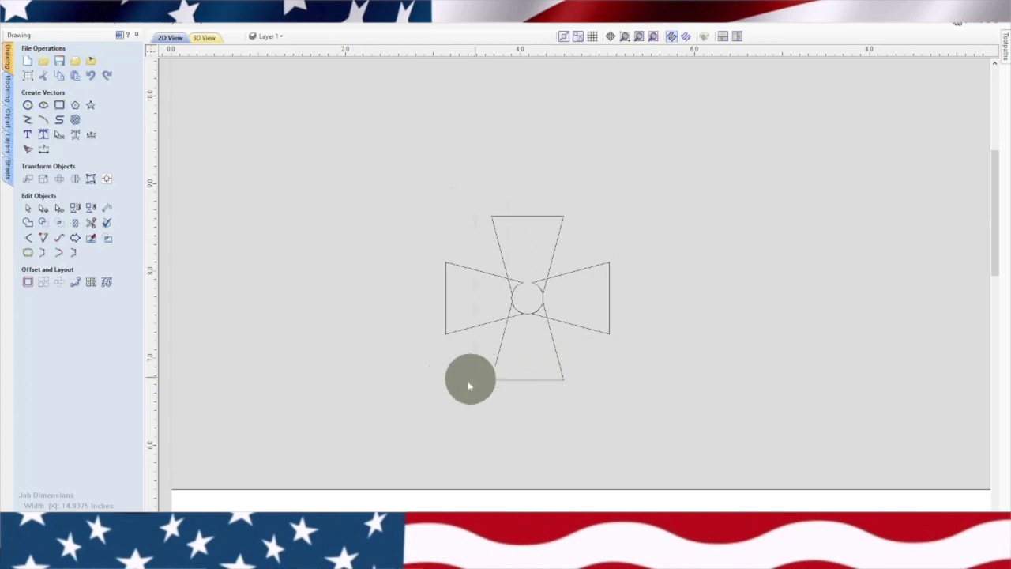
left_click_drag(402, 410, 402, 408)
right_click(388, 339)
mouse_move(496, 206)
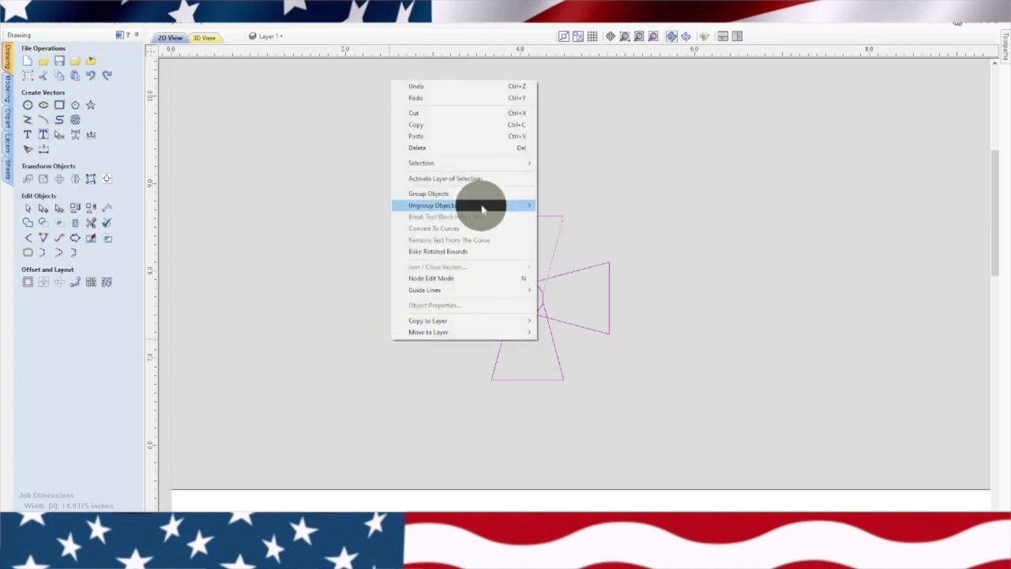
left_click(572, 205)
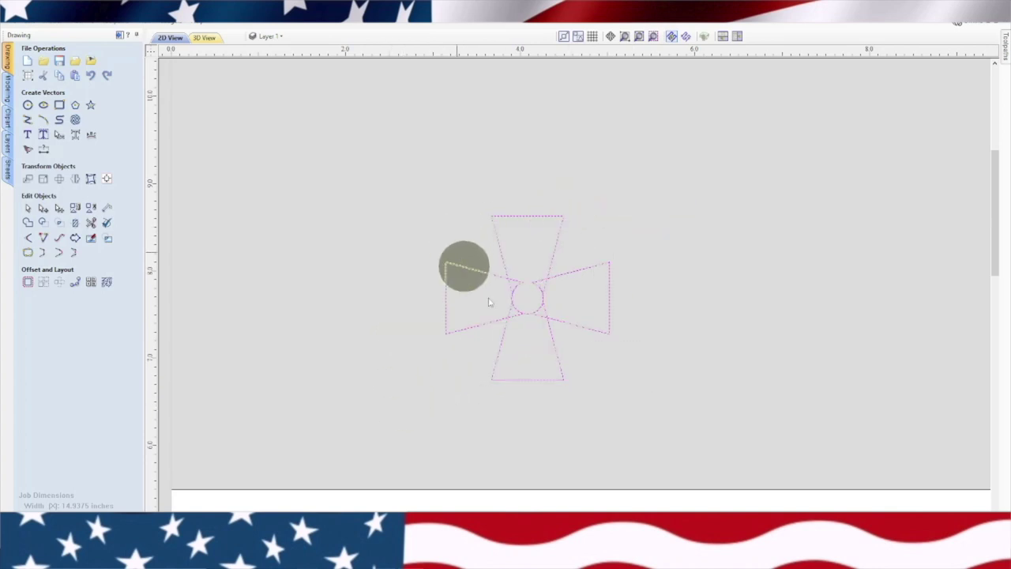
Step: Trim away the center circle and the overlapping inner ends of the tapered shapes to form one cross outline
scroll(566, 298, "up", 5)
left_click(566, 299)
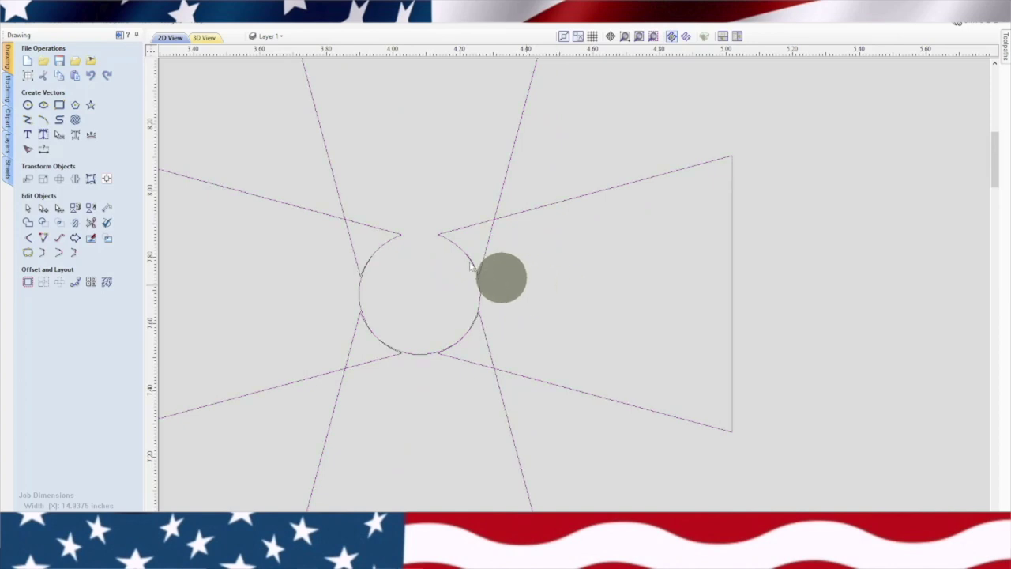
left_click(91, 222)
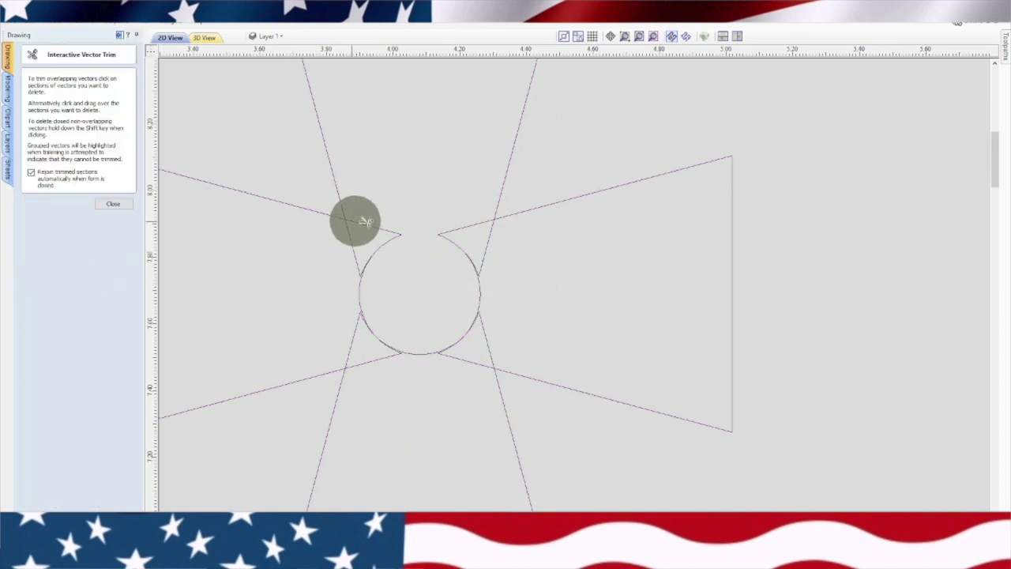
mouse_move(350, 244)
left_mouse_down()
mouse_move(403, 243)
mouse_move(365, 259)
mouse_move(413, 258)
mouse_move(448, 230)
mouse_move(447, 248)
mouse_move(489, 248)
left_mouse_up()
scroll(419, 292, "down", 5)
mouse_move(420, 292)
middle_mouse_down()
mouse_move(334, 303)
mouse_move(544, 293)
middle_mouse_up()
key("Escape")
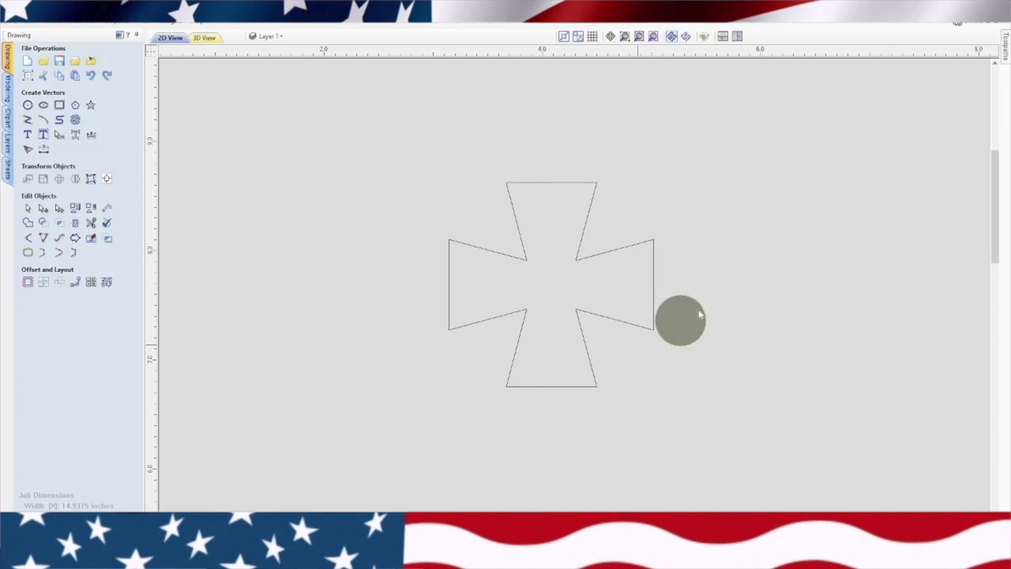
Step: Select all segments of the trimmed cross outline and group them into one object
left_click_drag(745, 159, 350, 402)
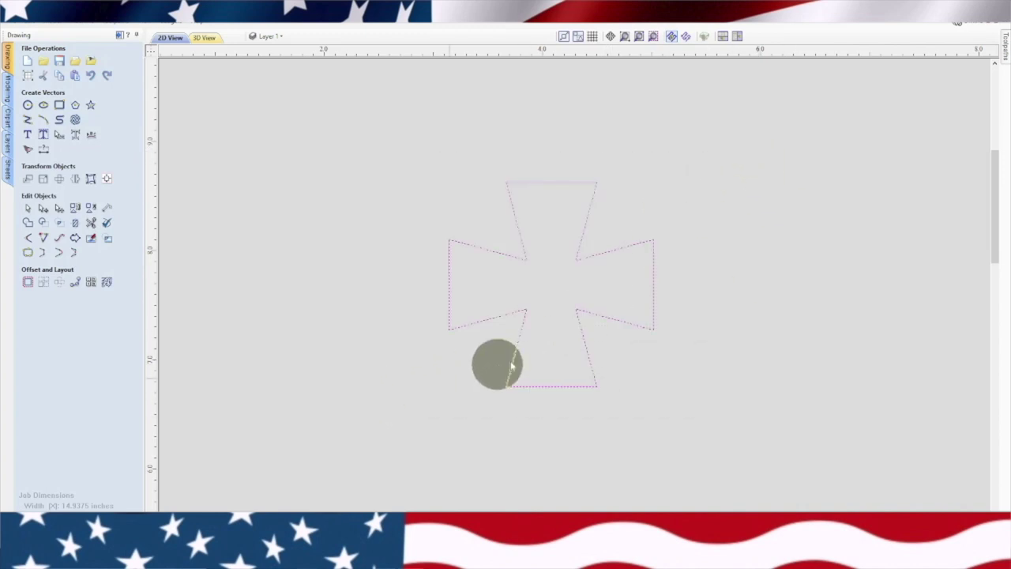
right_click(513, 302)
left_click(564, 157)
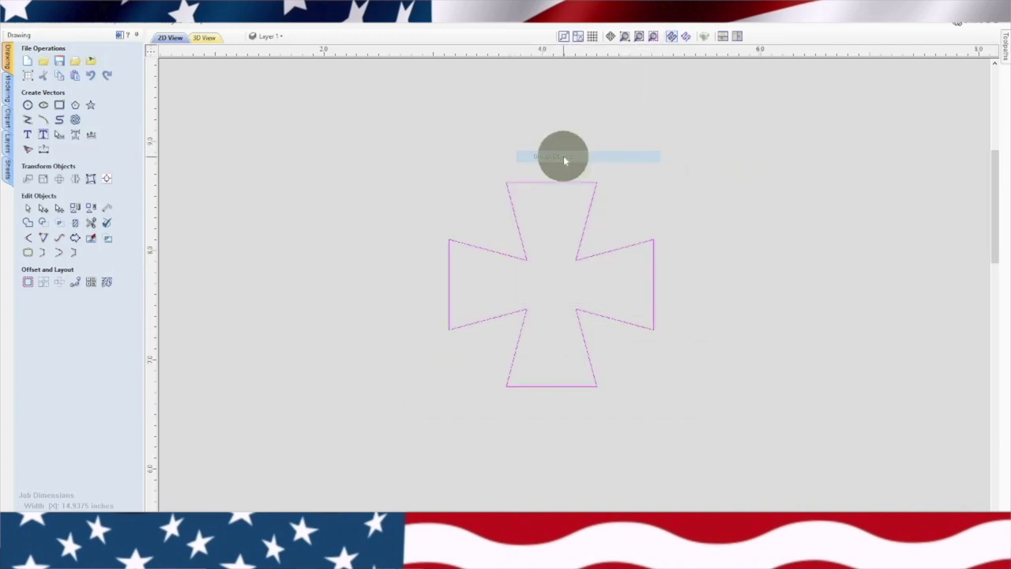
Step: Scale the cross down to about 0.82 inch and place it above the center hole of the first disc
scroll(829, 263, "down", 5)
middle_click_drag(826, 262, 557, 168)
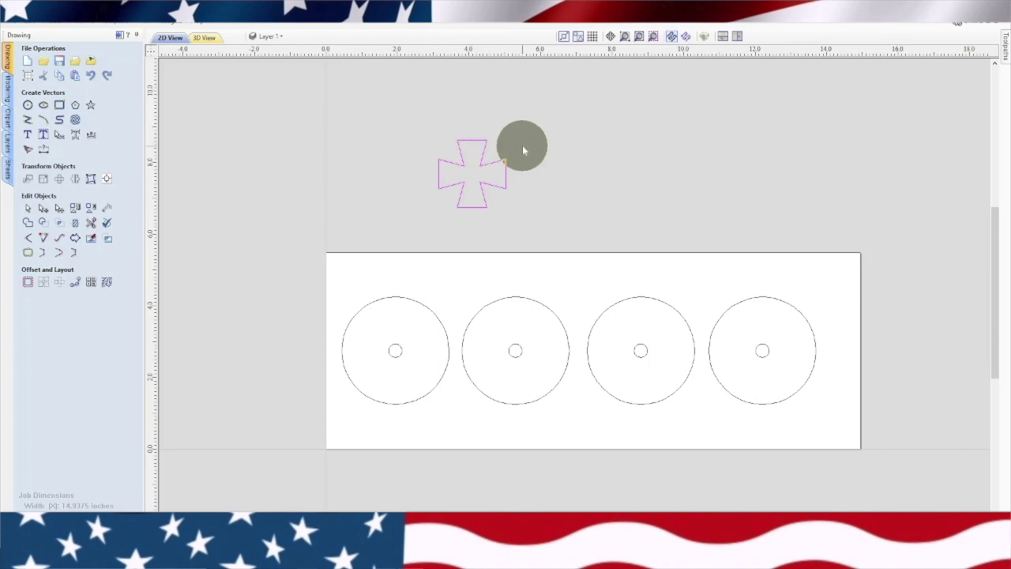
left_click_drag(523, 147, 395, 320)
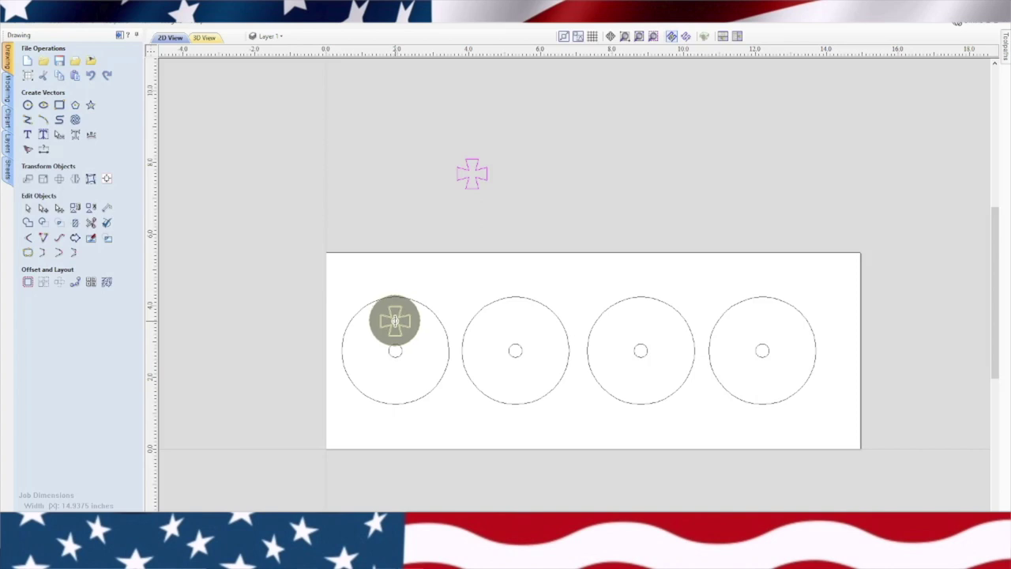
mouse_move(395, 320)
left_mouse_down()
mouse_move(397, 353)
mouse_move(395, 294)
mouse_move(395, 320)
left_mouse_up()
left_click_drag(395, 320, 394, 322)
left_click(400, 198)
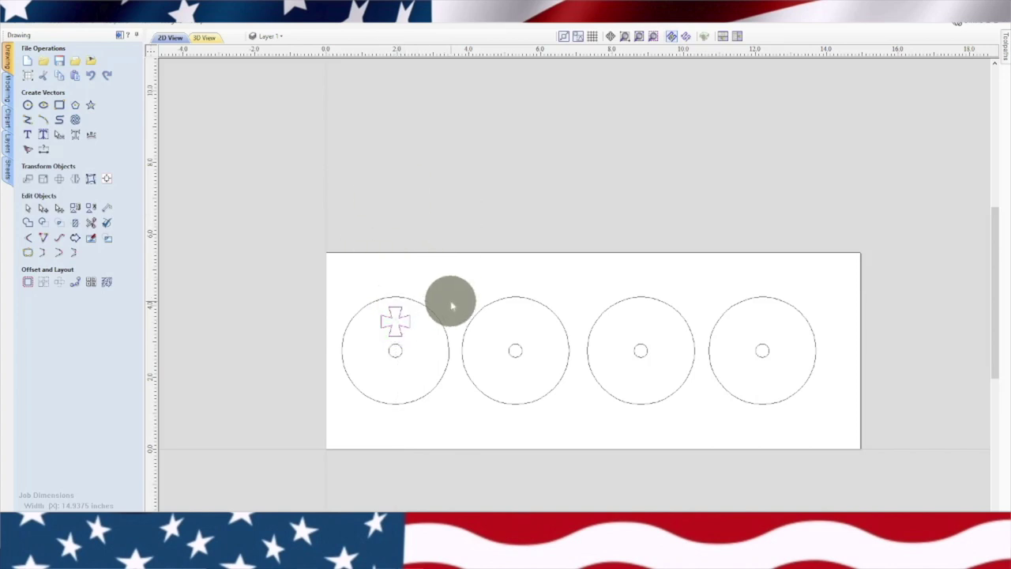
Step: Circular-copy the cross around the first disc's center hole as 4 rotated items over 360 degrees, with rotation center Y at 2.75
scroll(396, 356, "up", 3)
middle_click_drag(443, 320, 514, 234)
left_click(490, 220)
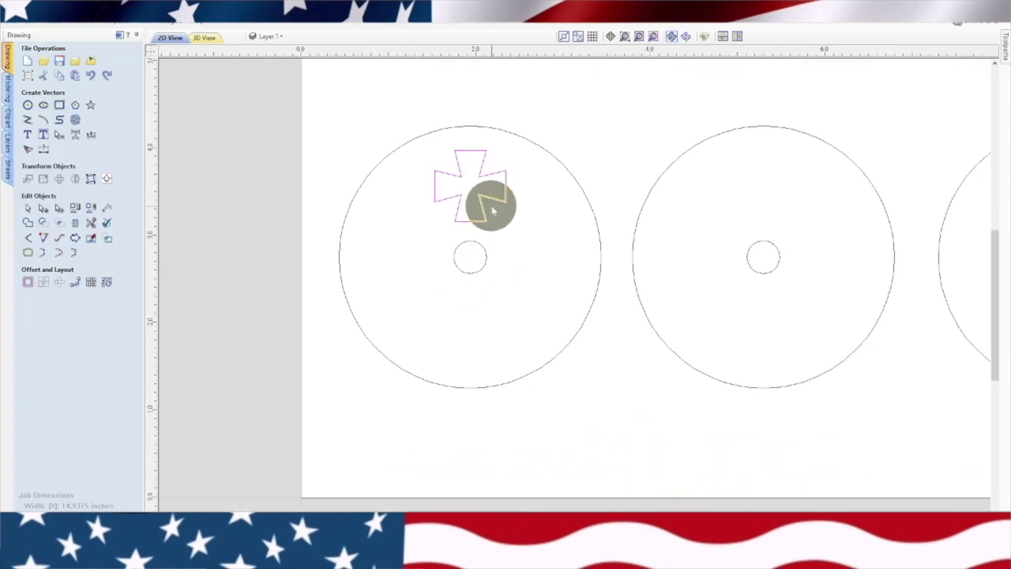
left_click(58, 290)
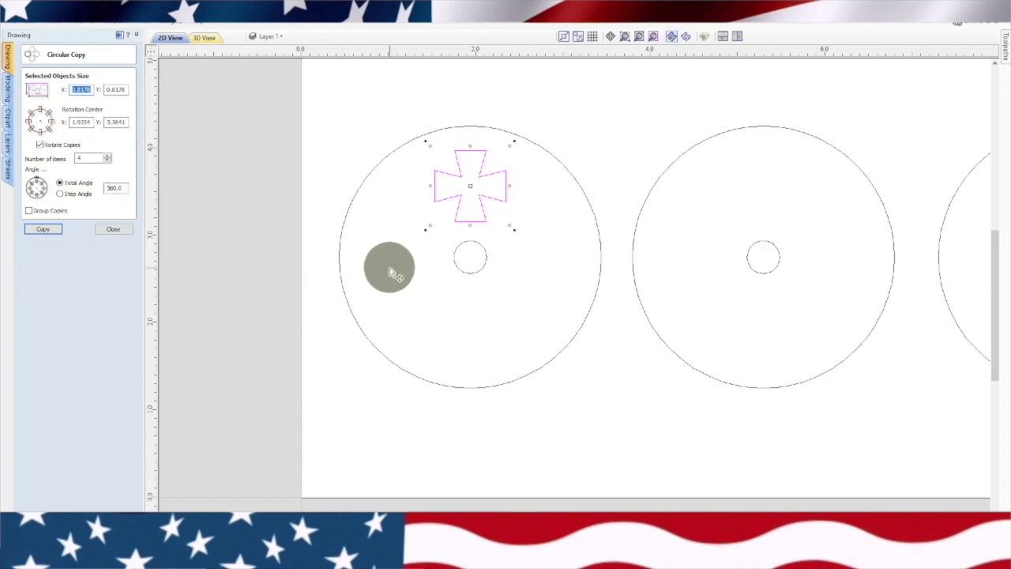
left_click(443, 263)
left_click(450, 274)
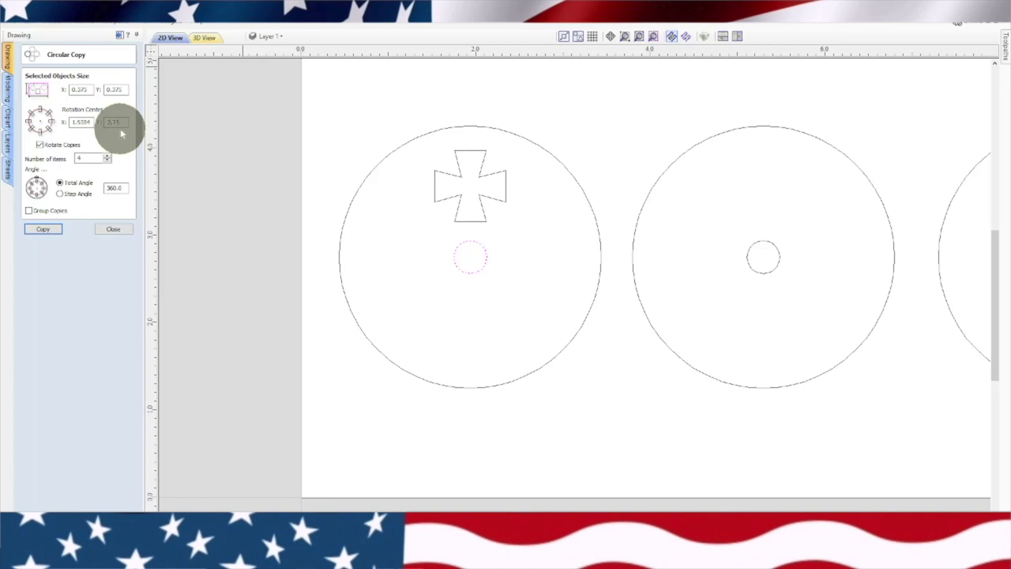
left_click(458, 203)
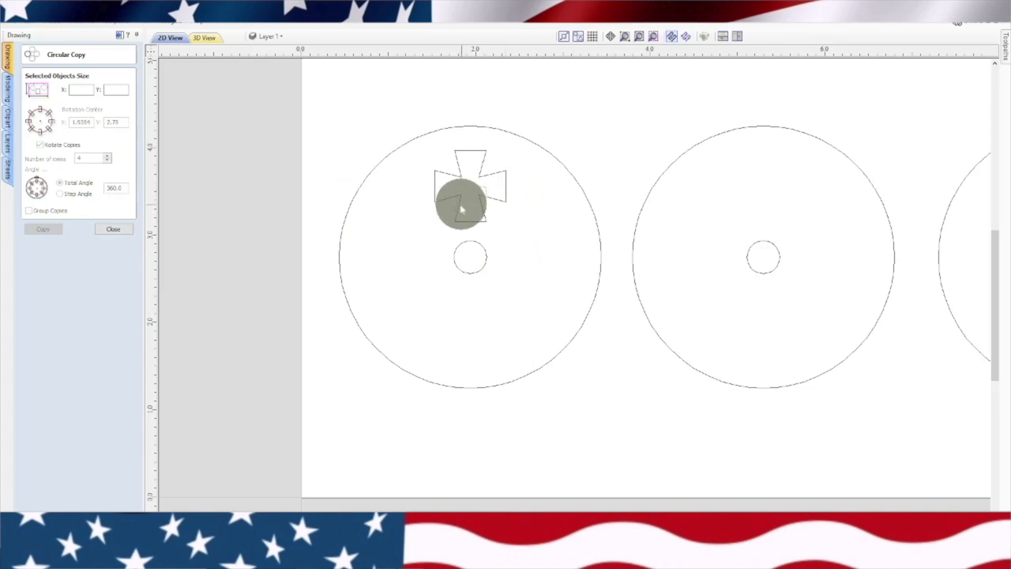
left_click(118, 122)
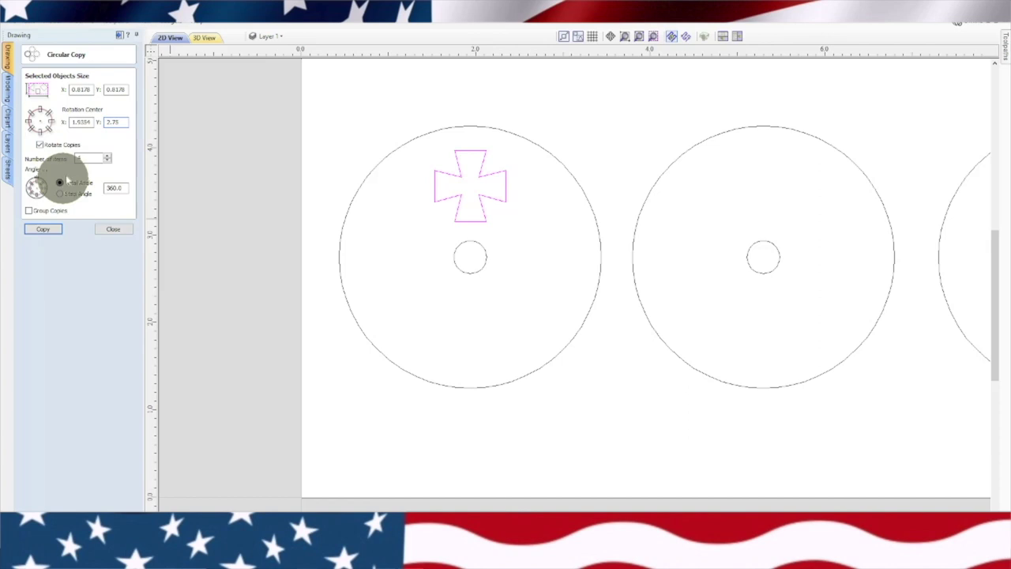
left_click(44, 229)
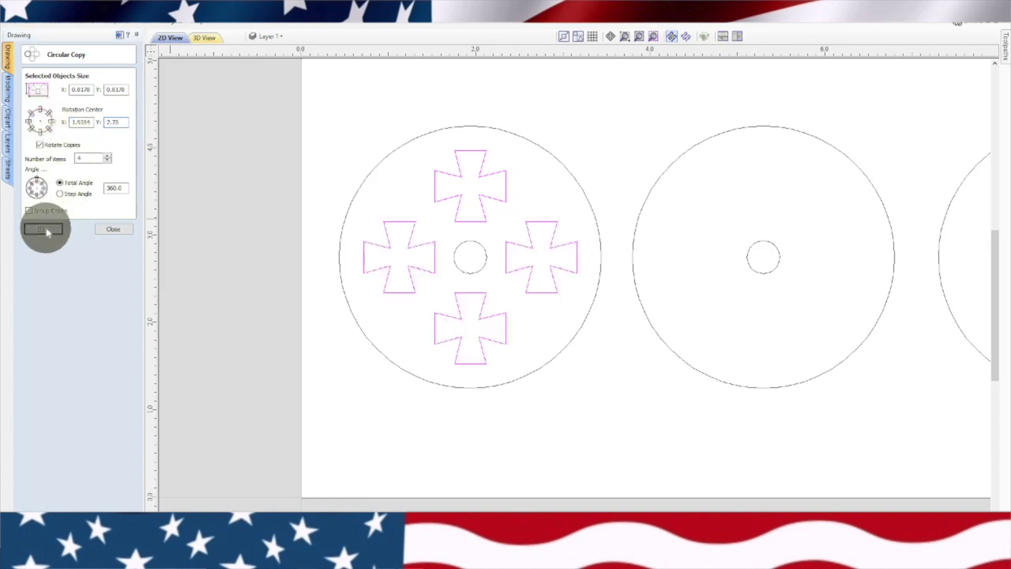
left_click(102, 229)
Step: Group the four crosses in the first disc into one object
scroll(492, 293, "down", 3)
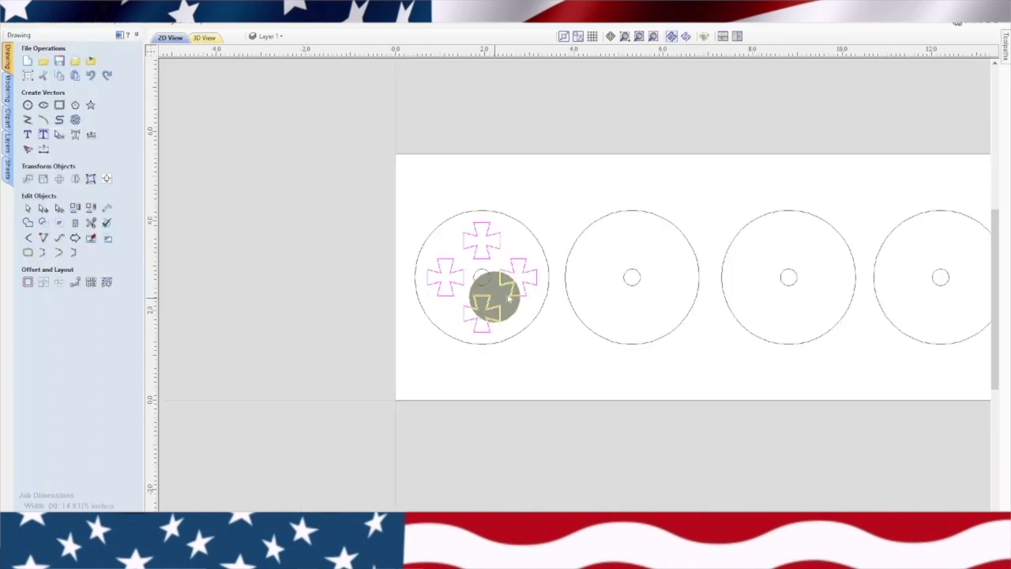
middle_click_drag(548, 305, 442, 270)
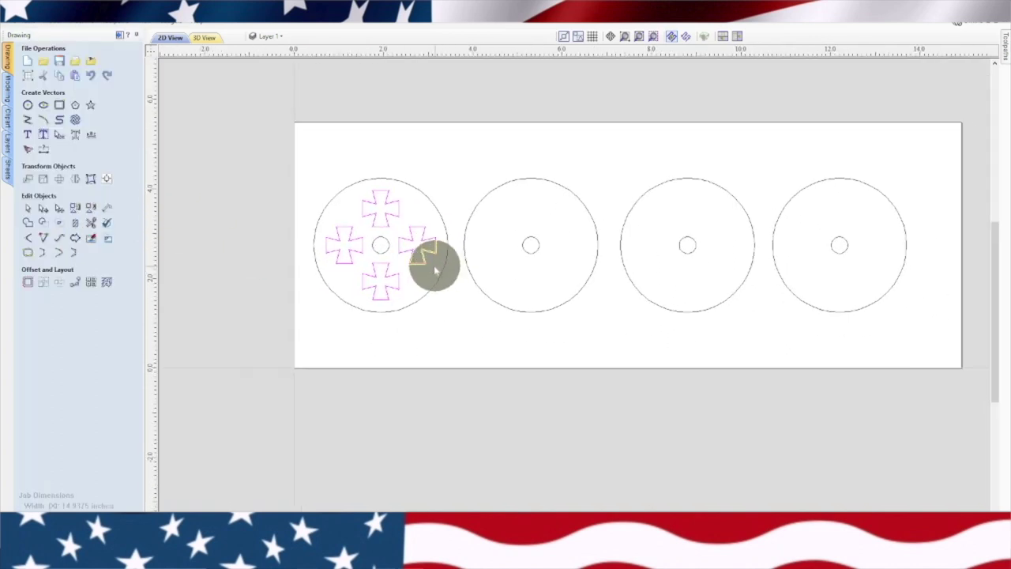
right_click(391, 213)
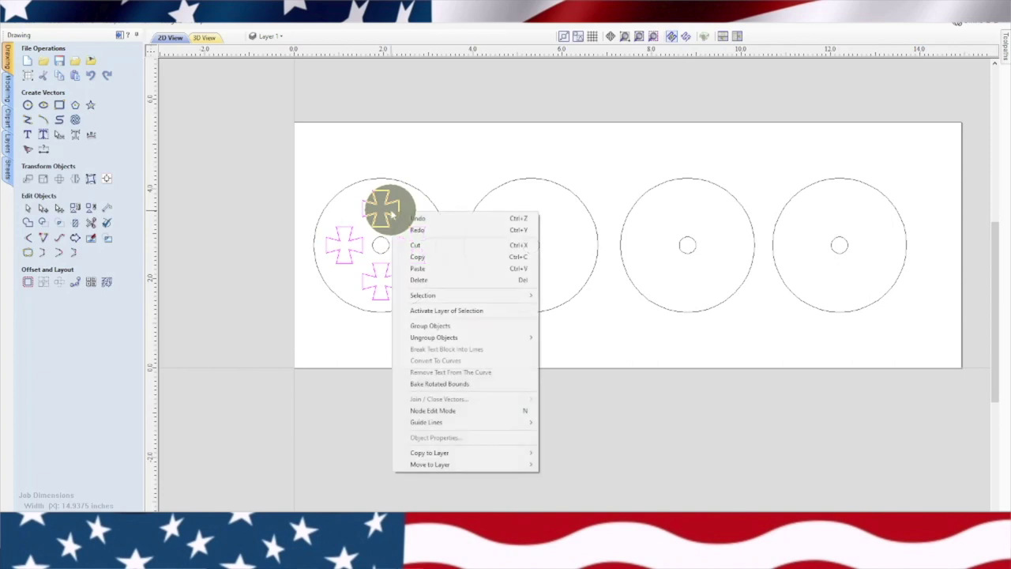
left_click(416, 327)
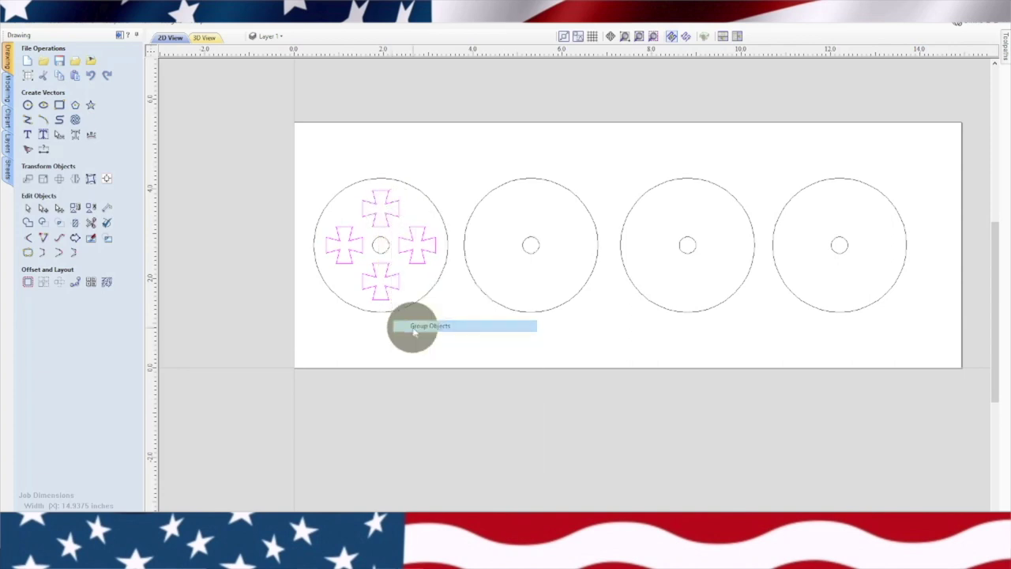
Step: Copy and paste the group of four crosses and center the copy on the second disc's center hole
right_click(421, 244)
left_click(432, 285)
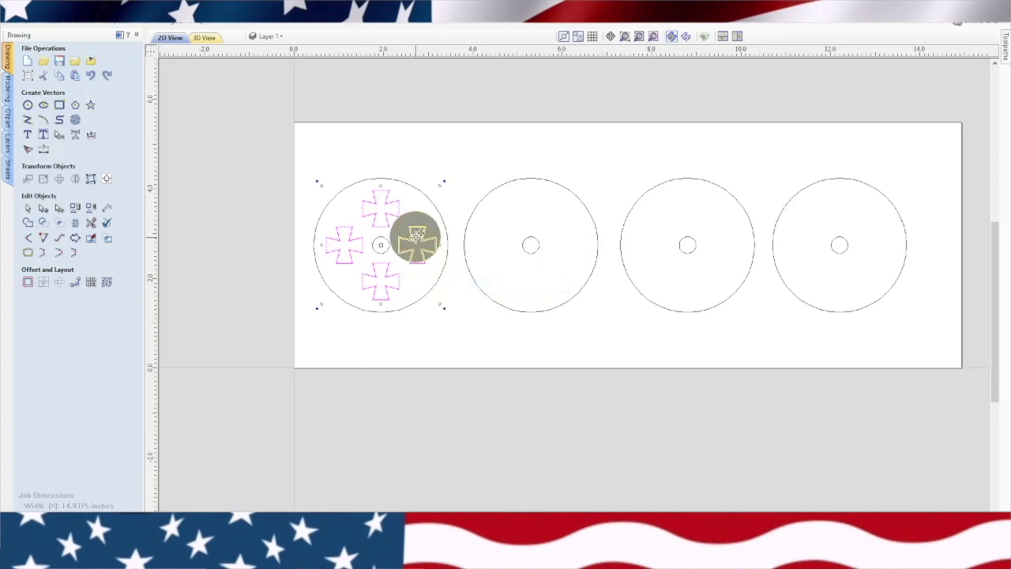
right_click(416, 237)
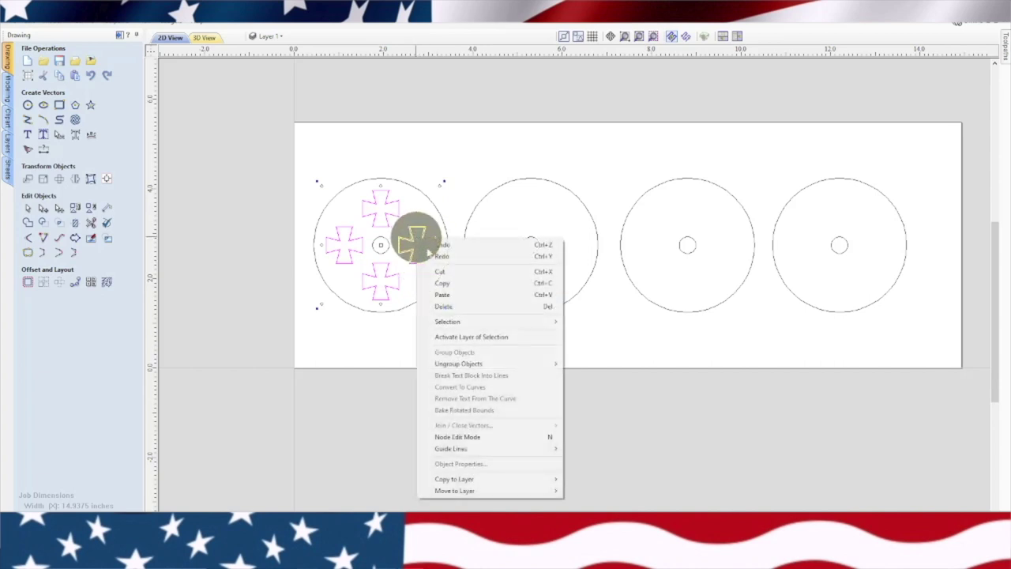
left_click(429, 290)
left_click_drag(380, 242, 532, 244)
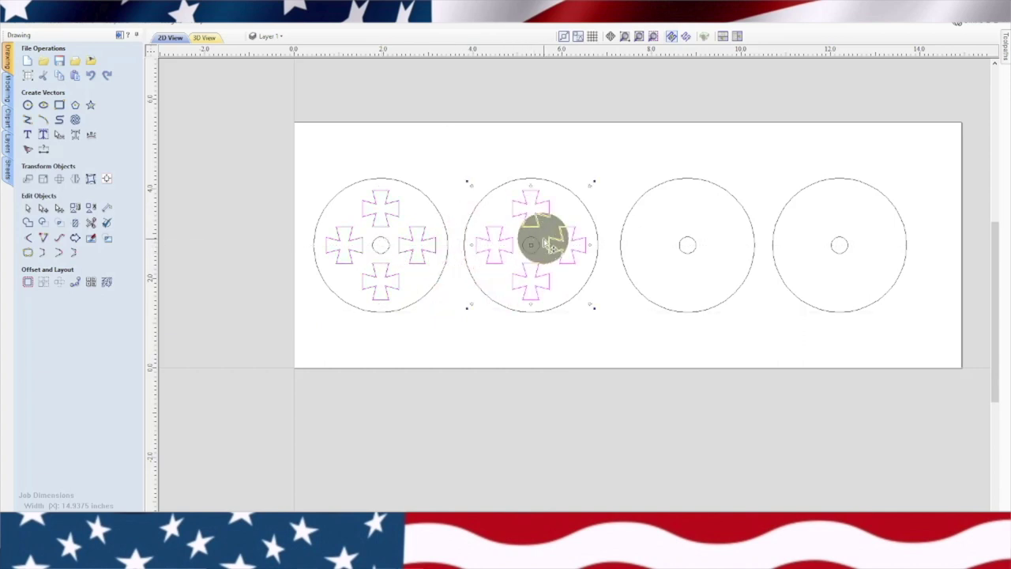
Step: Paste another copy of the cross group and center it on the third disc's center hole
right_click(530, 244)
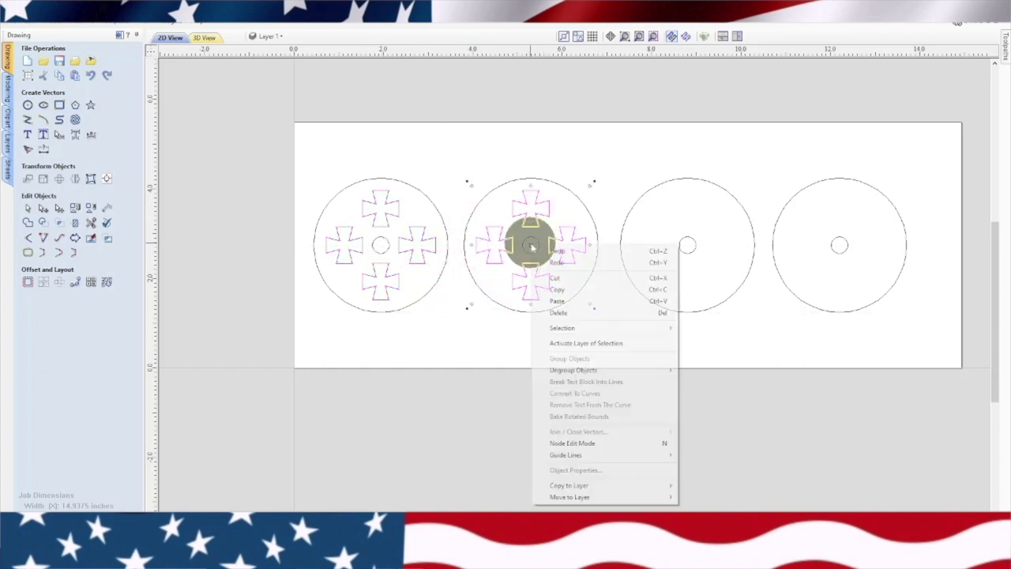
left_click(550, 301)
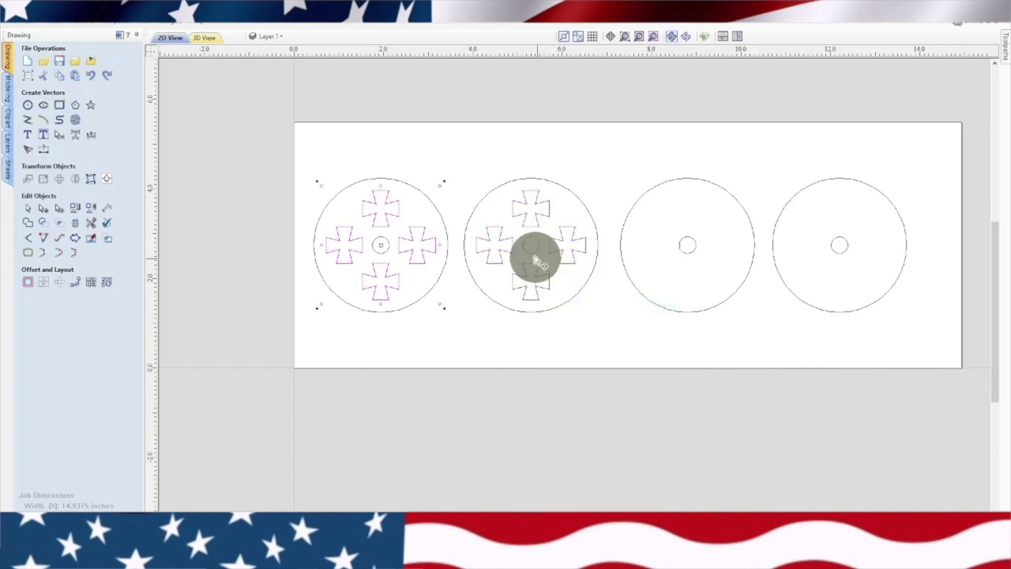
left_click_drag(380, 244, 688, 246)
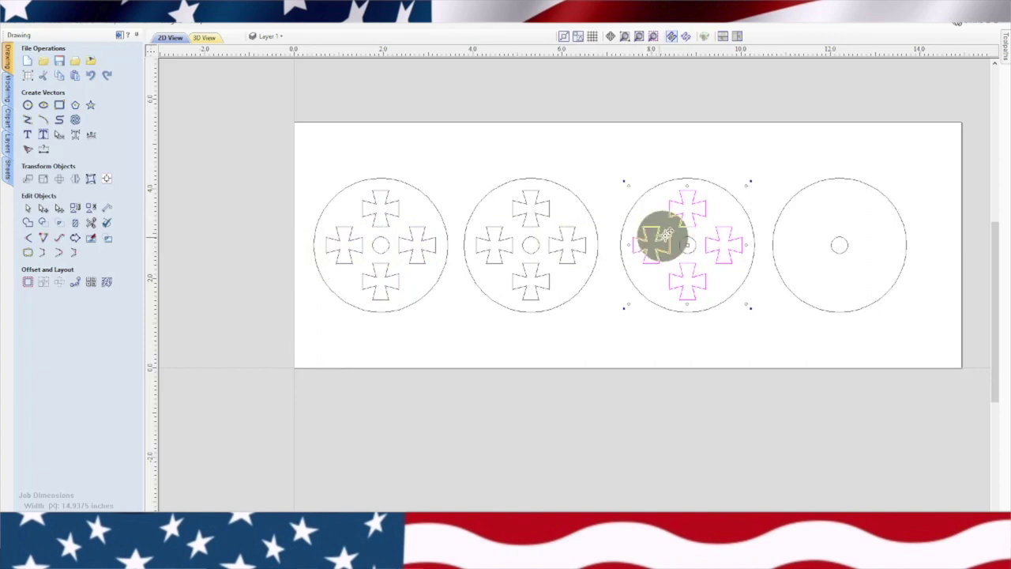
Step: Paste a further copy of the cross group, center it on the fourth disc's center hole, and clear the selection
right_click(685, 245)
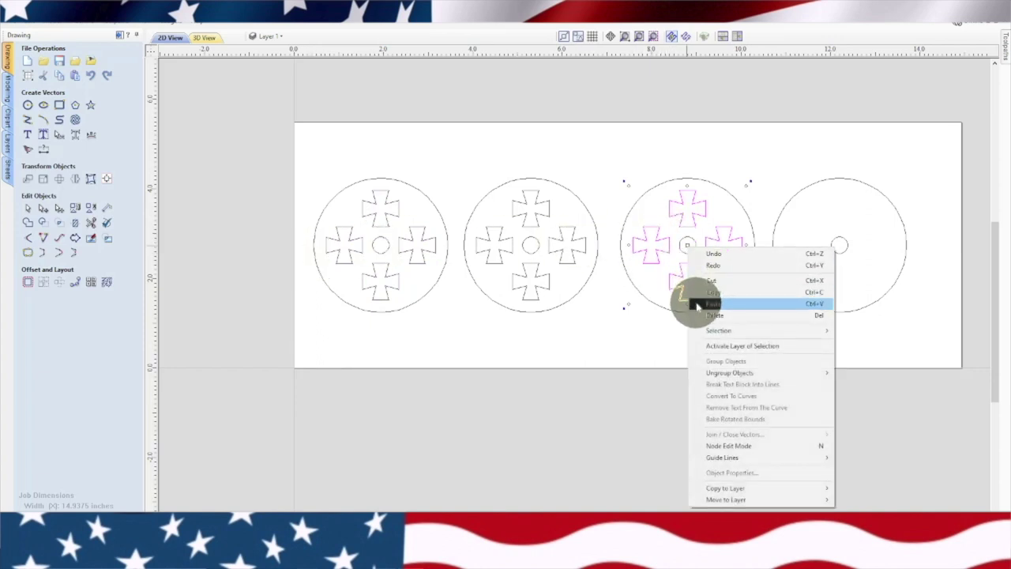
left_click(699, 303)
left_click_drag(380, 242, 839, 245)
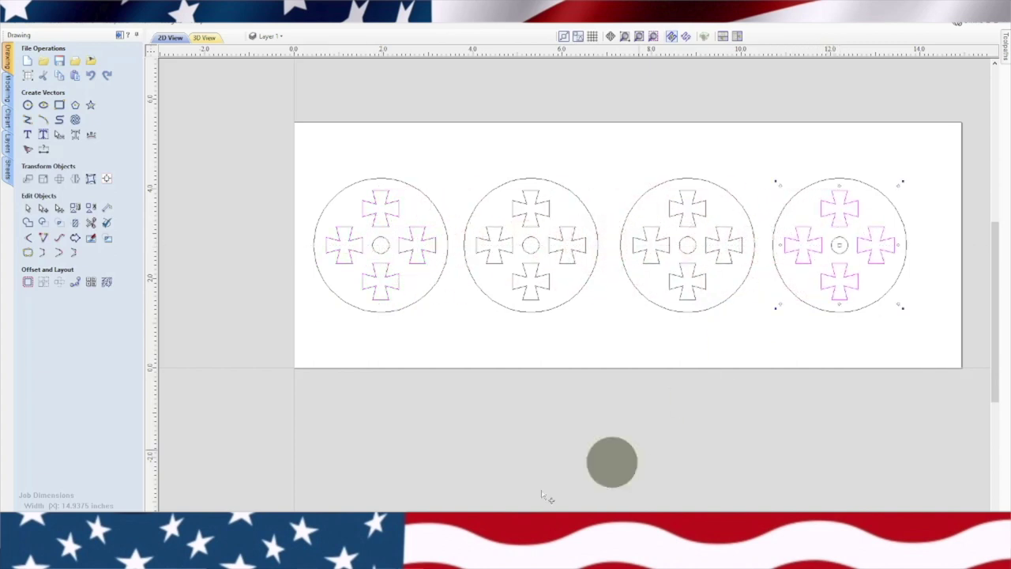
left_click(343, 475)
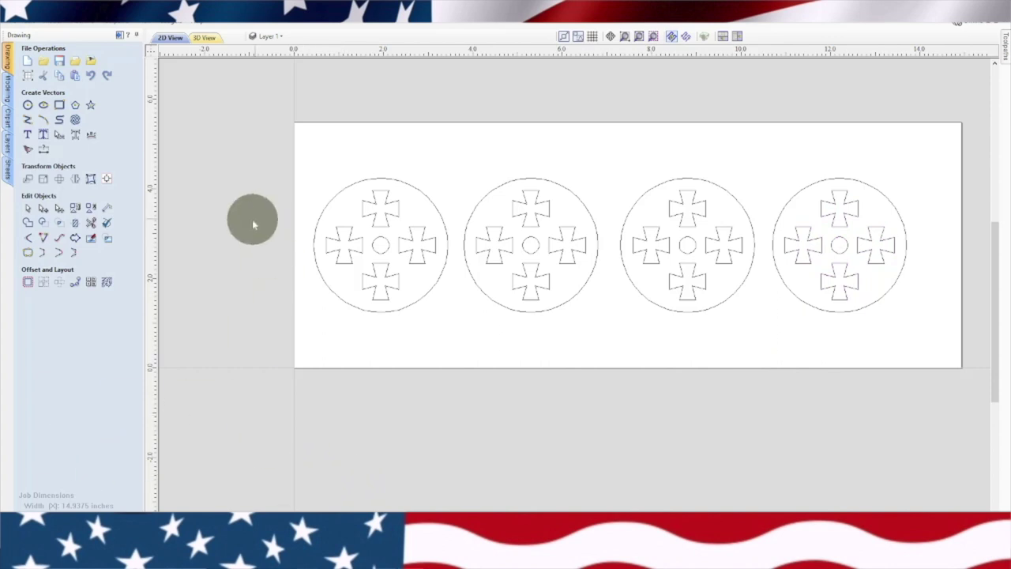
Step: Switch to the toolpath layout, select the center holes of all four discs, and group them
scroll(249, 220, "down", 3)
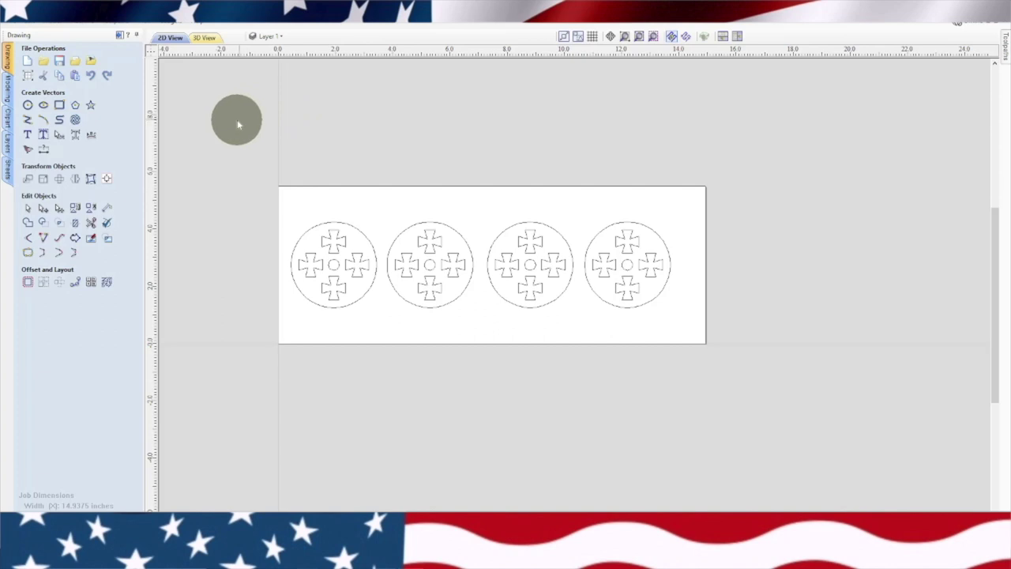
left_click(117, 36)
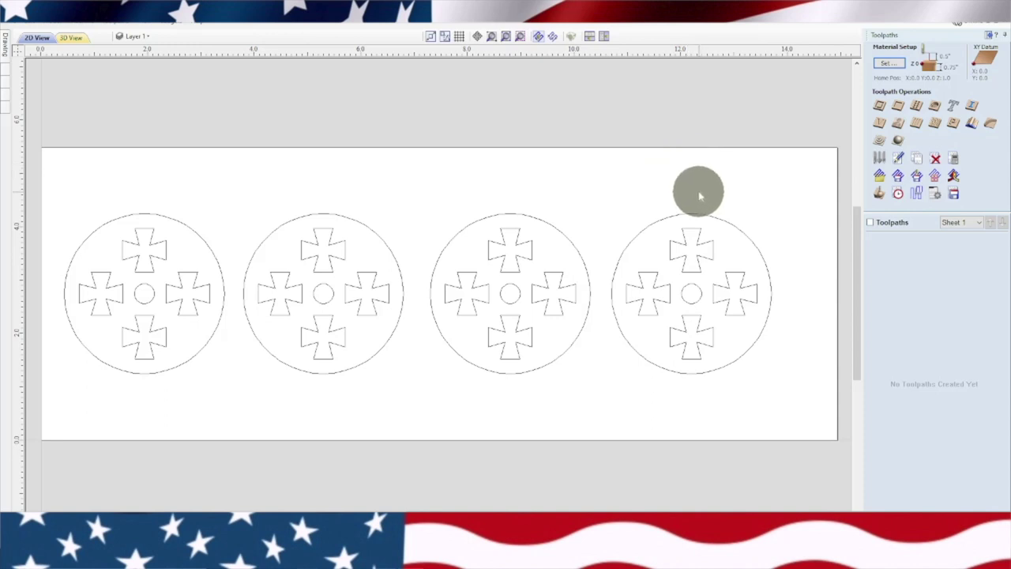
left_click(151, 291)
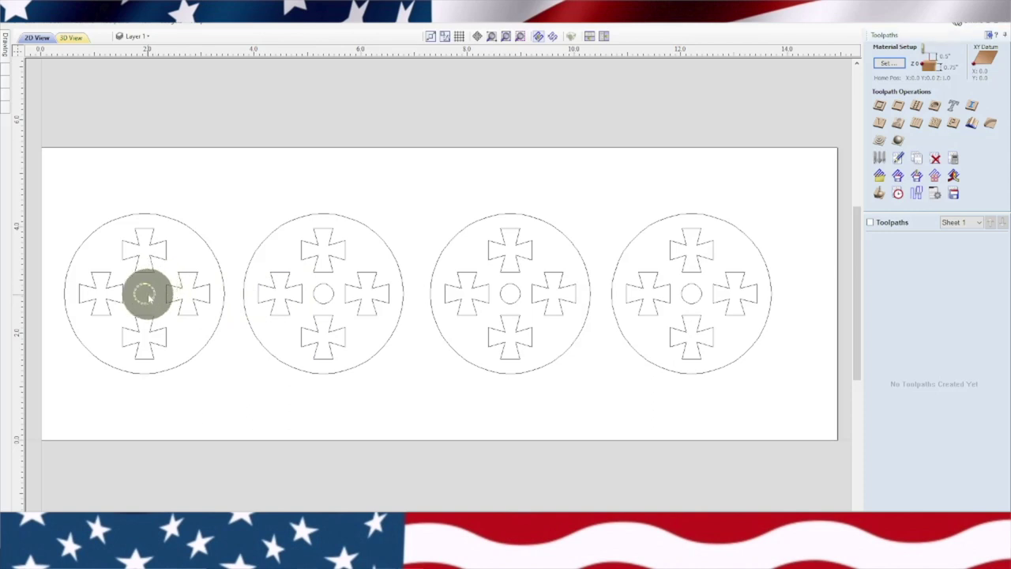
left_click(323, 292, "shift")
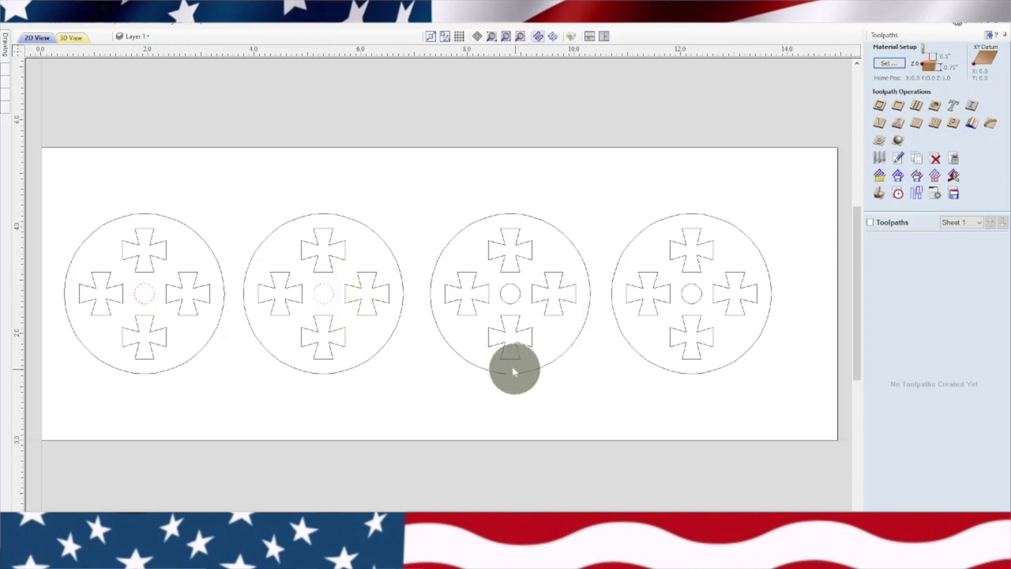
left_click(509, 294, "shift")
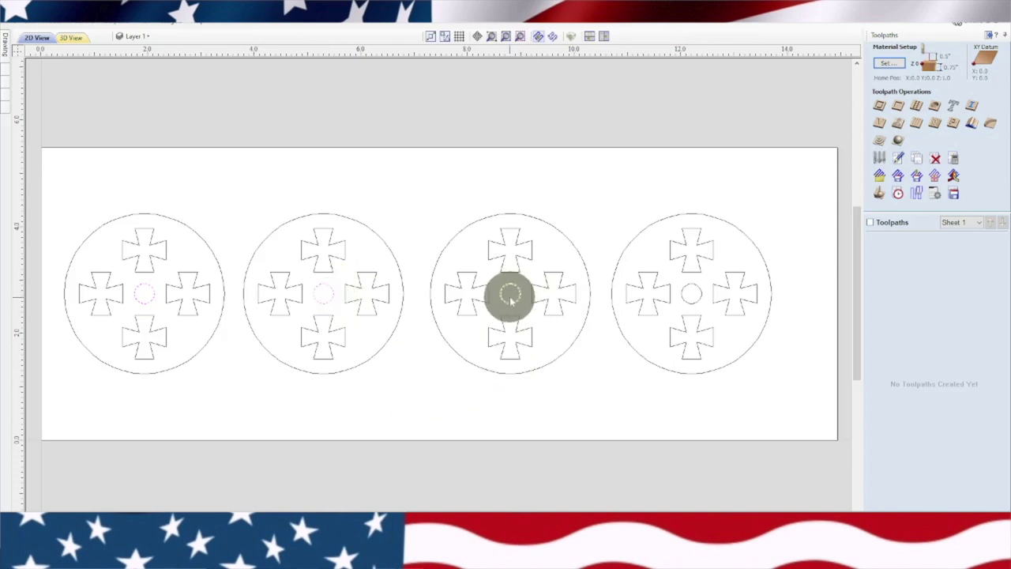
left_click(693, 288, "shift")
right_click(713, 286)
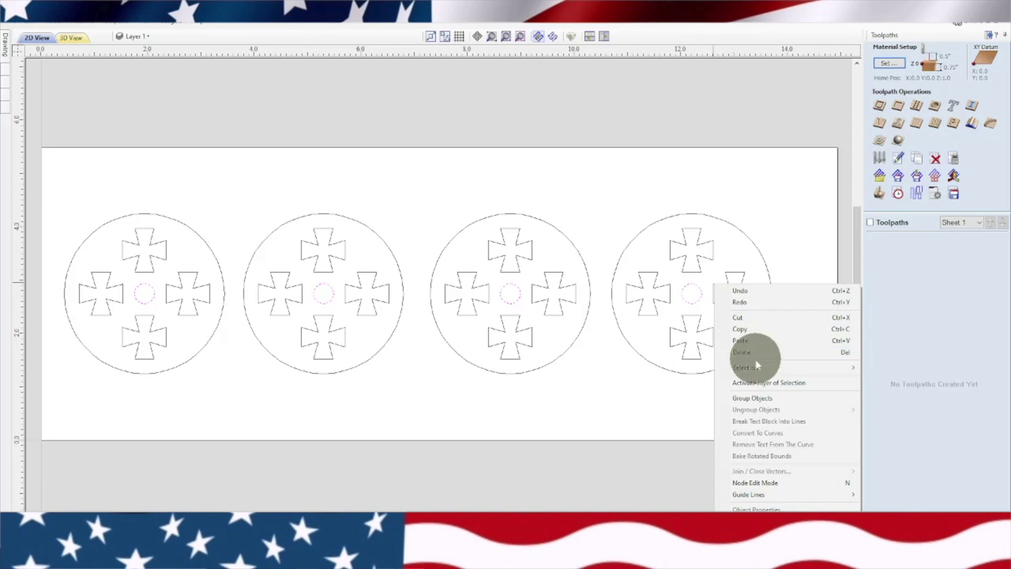
left_click(751, 398)
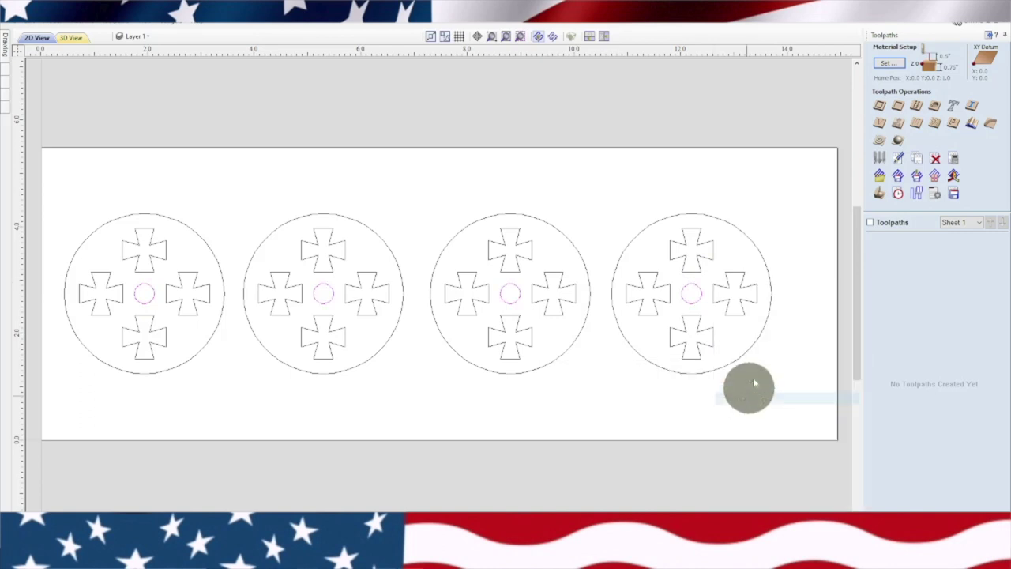
Step: Start a pocket toolpath for the grouped center holes with a cut depth of 0.78 inches
left_click(899, 108)
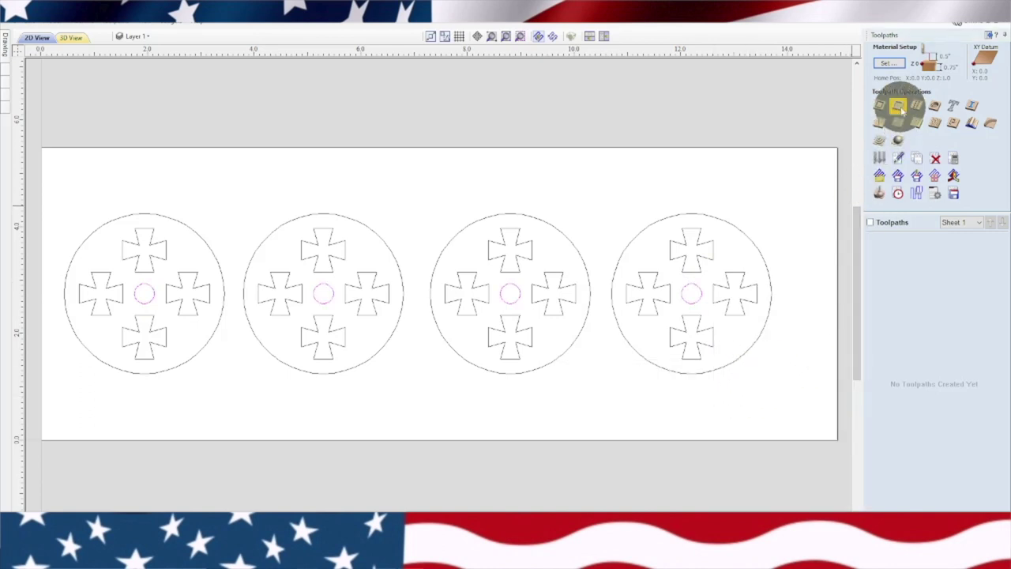
left_click(962, 93)
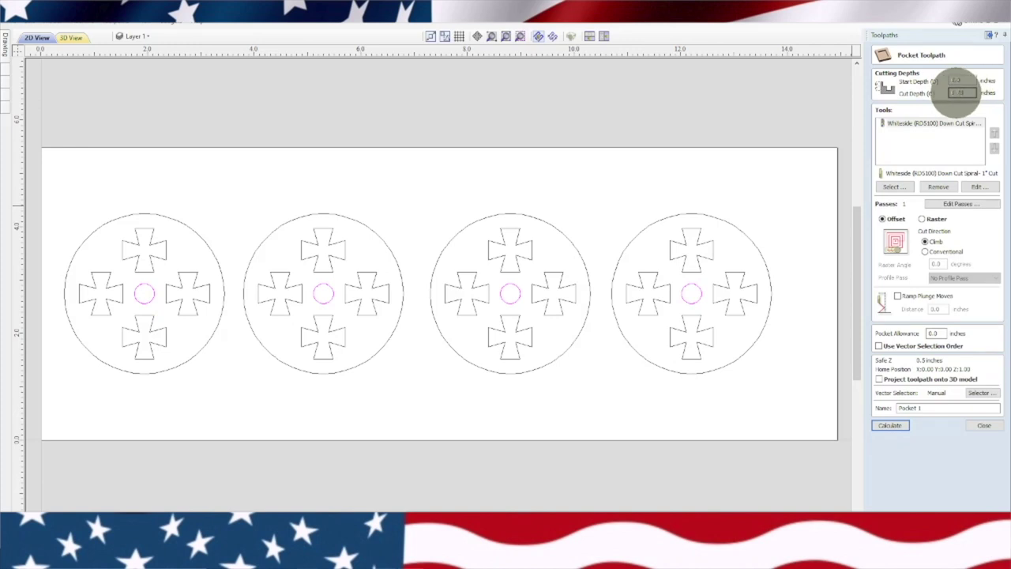
double_click(962, 92)
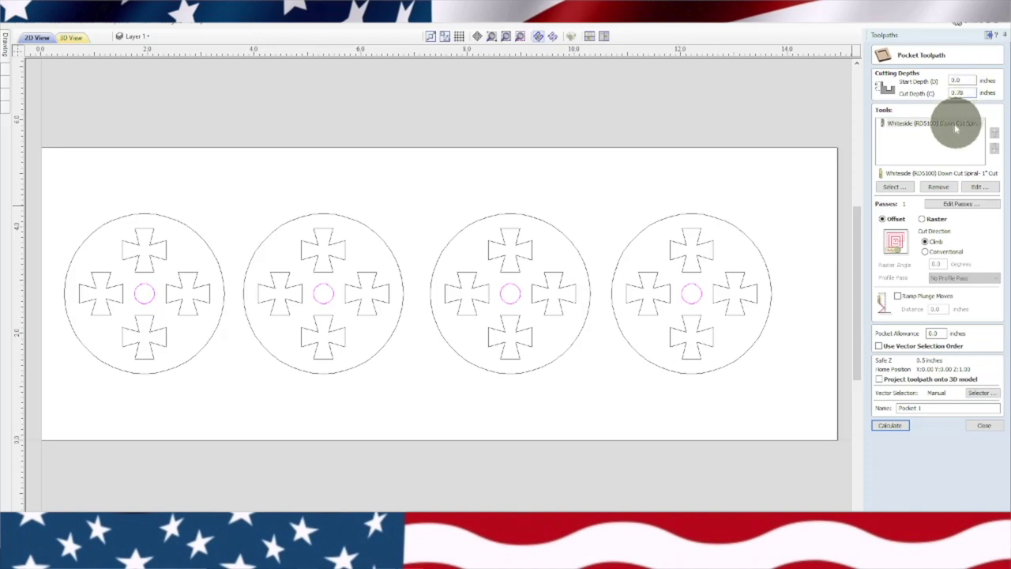
Step: Replace the pocket tool with the BITS AND BITS 425-DNC125LR end mill and set its feed rate to 60 inches/min
left_click(938, 187)
left_click(894, 187)
left_click(891, 187)
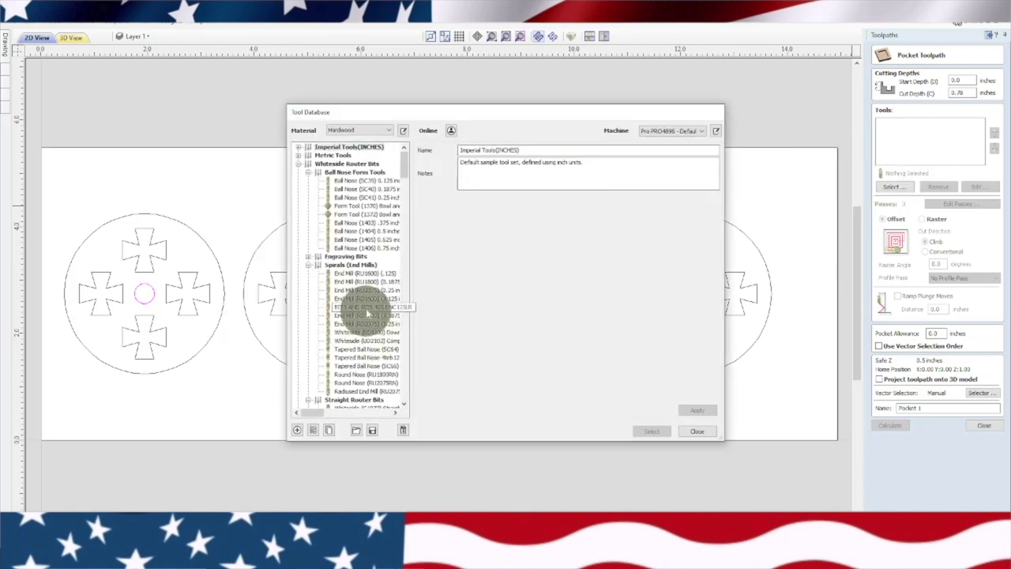
left_click(368, 307)
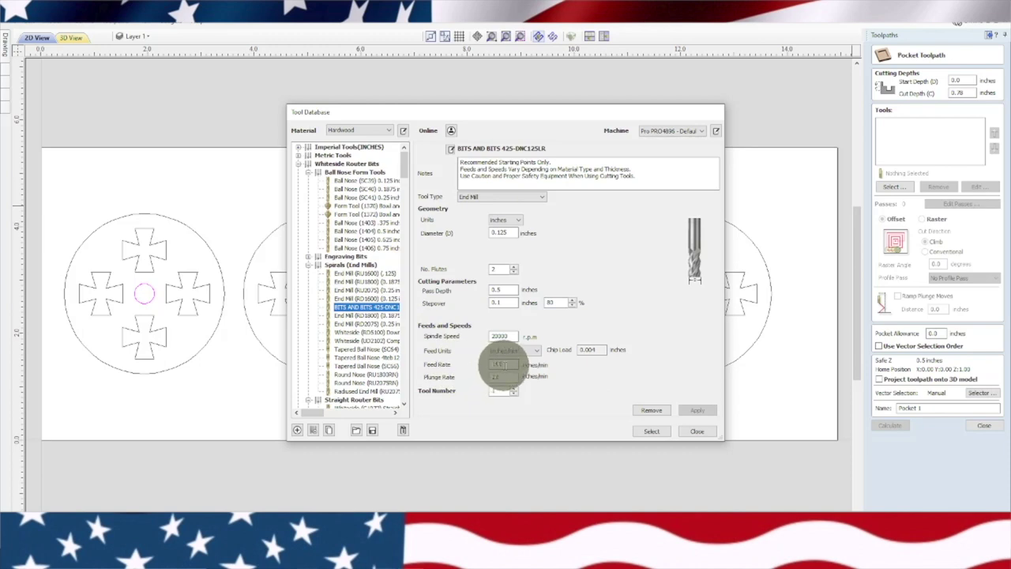
double_click(493, 364)
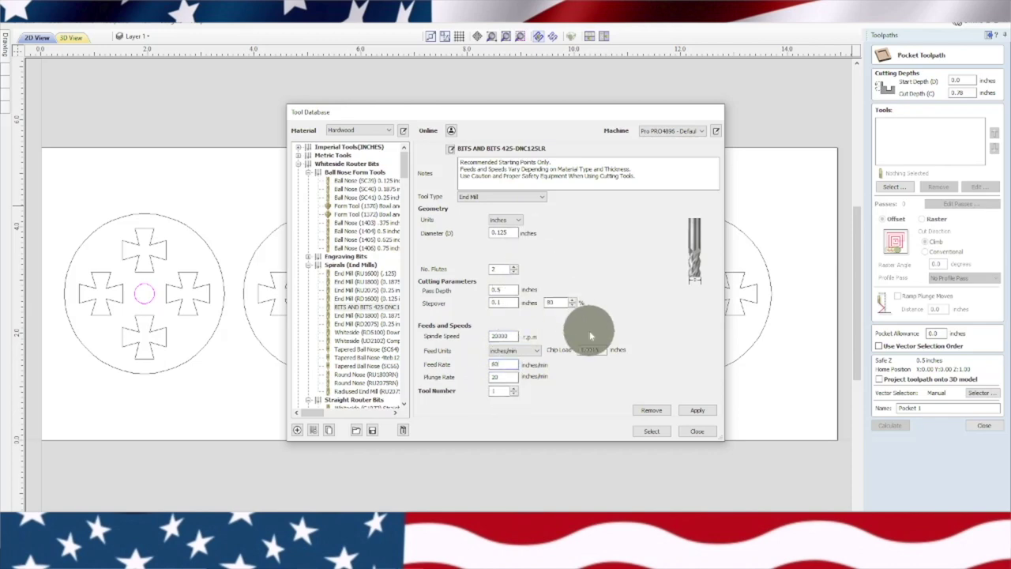
left_click(684, 409)
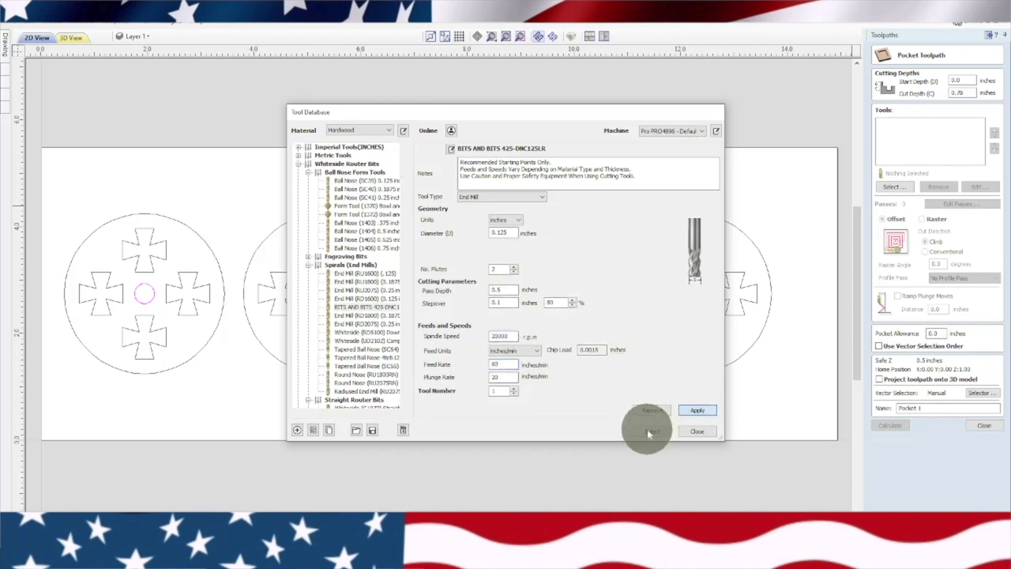
left_click(649, 431)
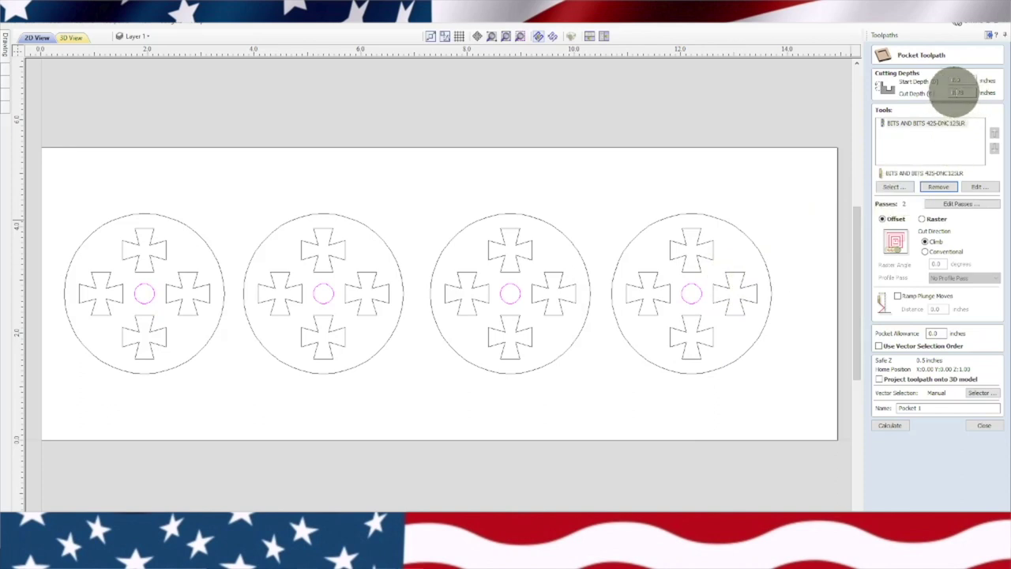
Step: Divide the center-hole pocket cut into 3 passes
left_click(934, 204)
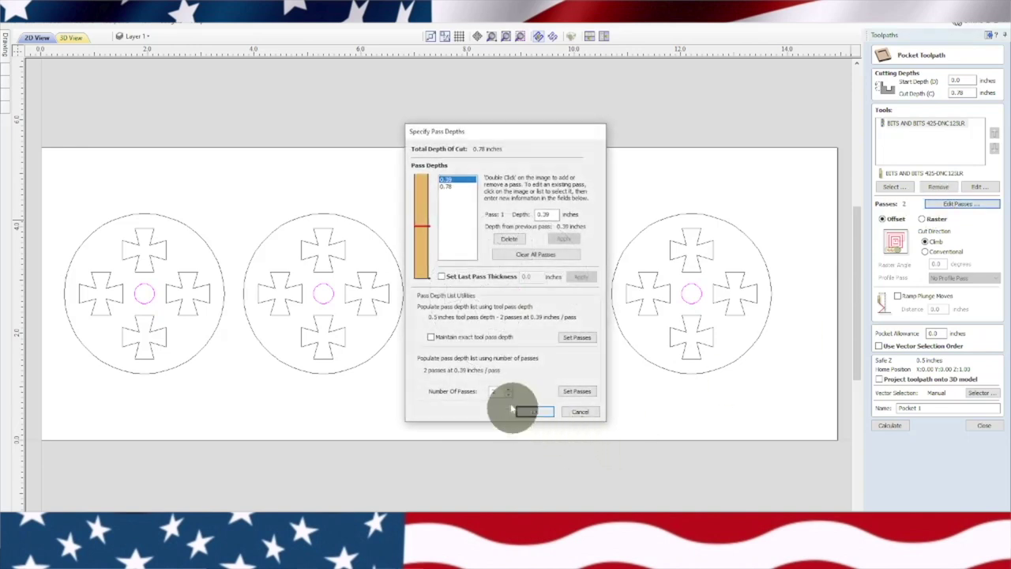
left_click(509, 389)
left_click(571, 389)
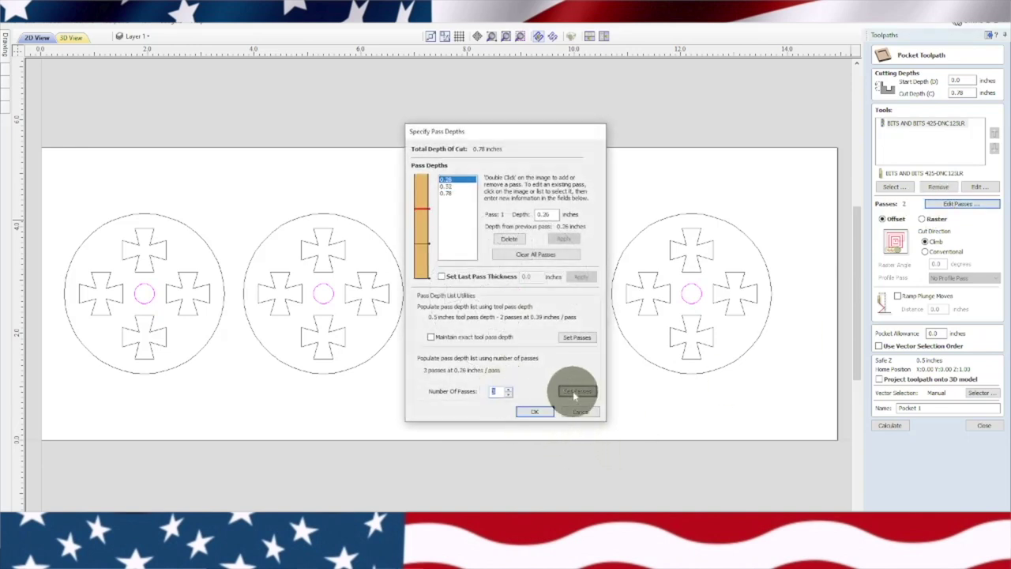
left_click(550, 412)
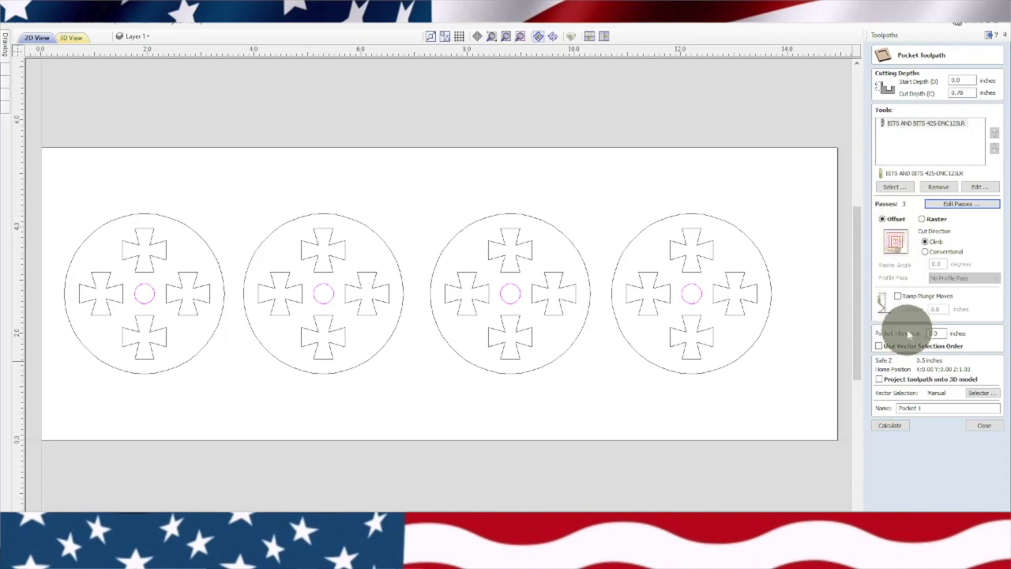
Step: Calculate the center-hole pocket toolpath under the name AXEL HOLES, accepting the cut-through, and hide it in the 2D view
left_click(894, 416)
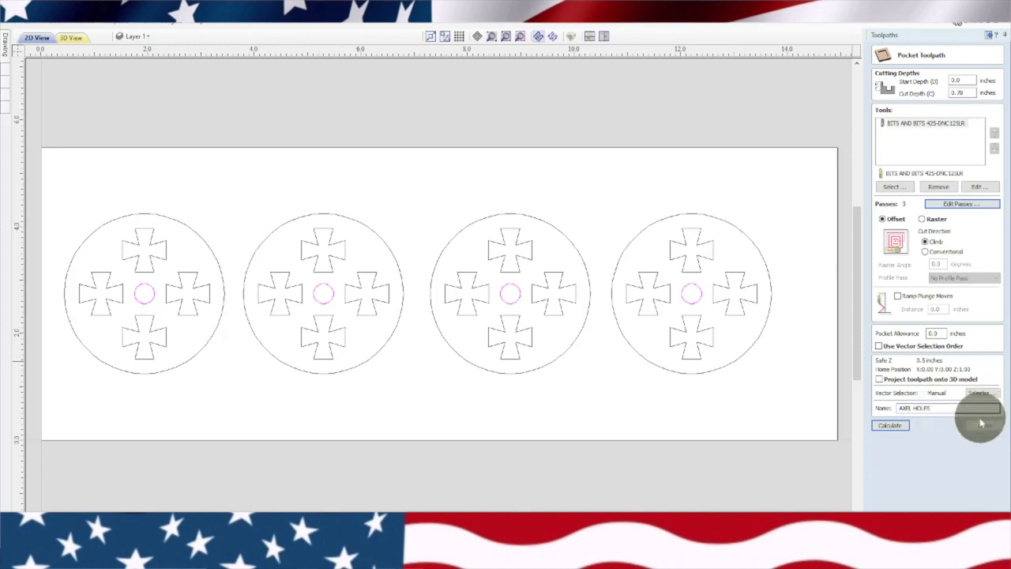
left_click(885, 426)
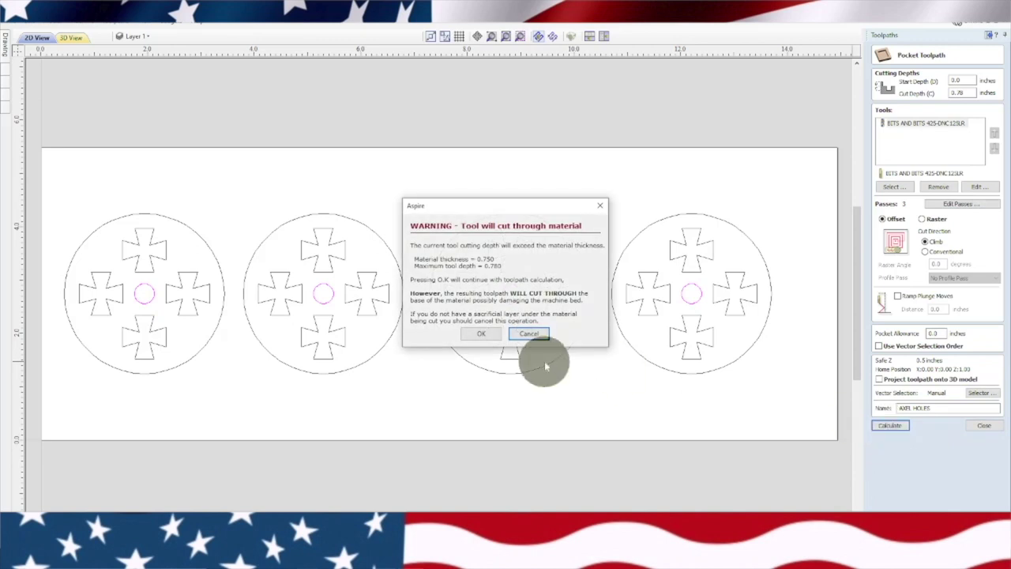
left_click(495, 335)
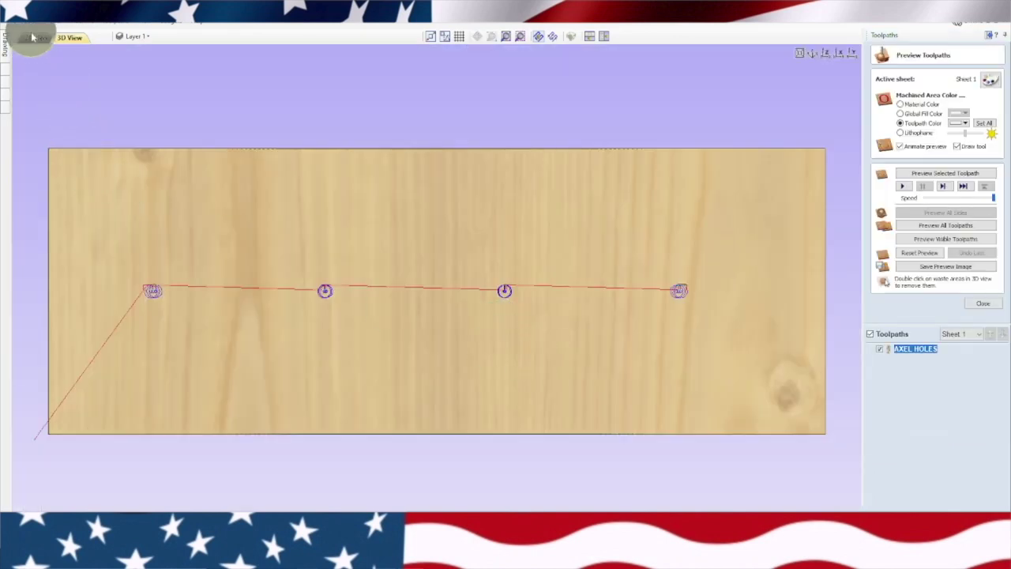
left_click(35, 38)
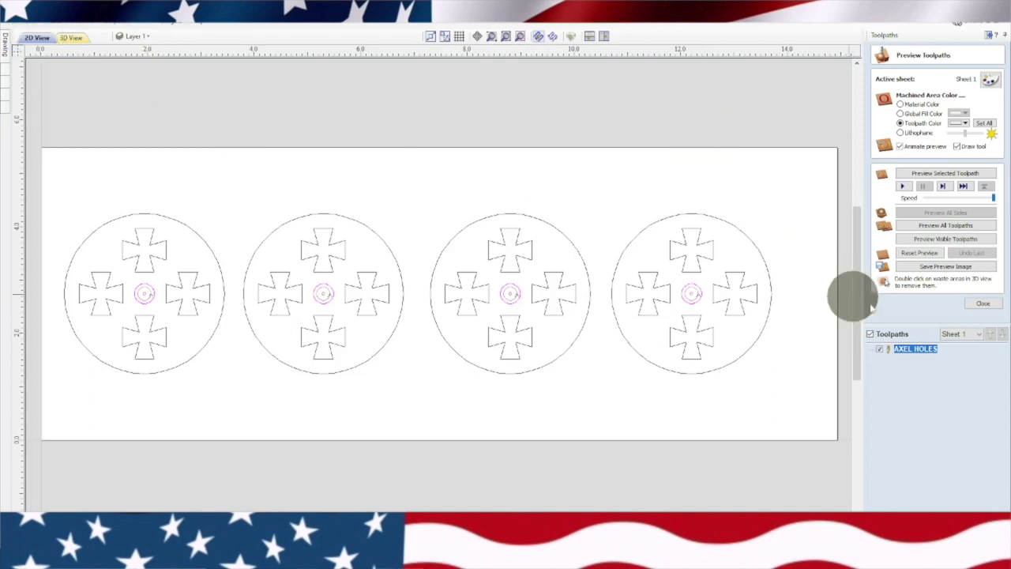
left_click(880, 349)
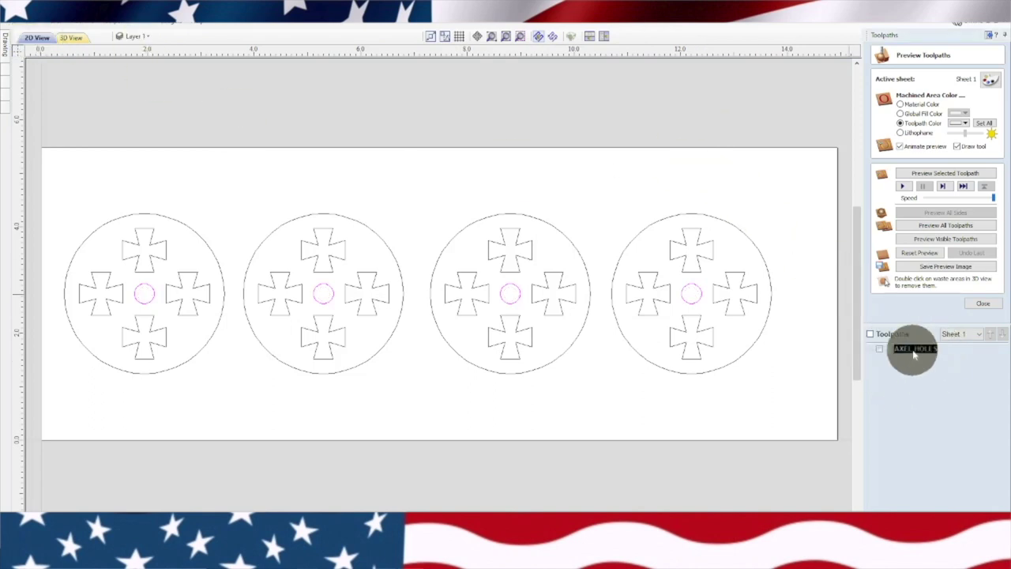
Step: Select the cross cutouts on all four discs and group them together
left_click(155, 253)
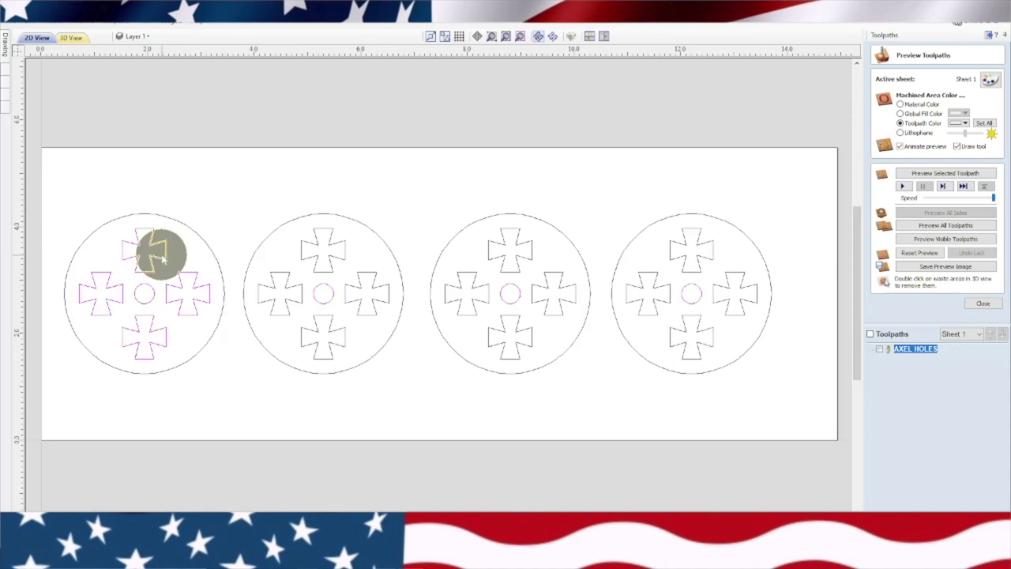
left_click(348, 249, "shift")
left_click(505, 243, "shift")
left_click(704, 244, "shift")
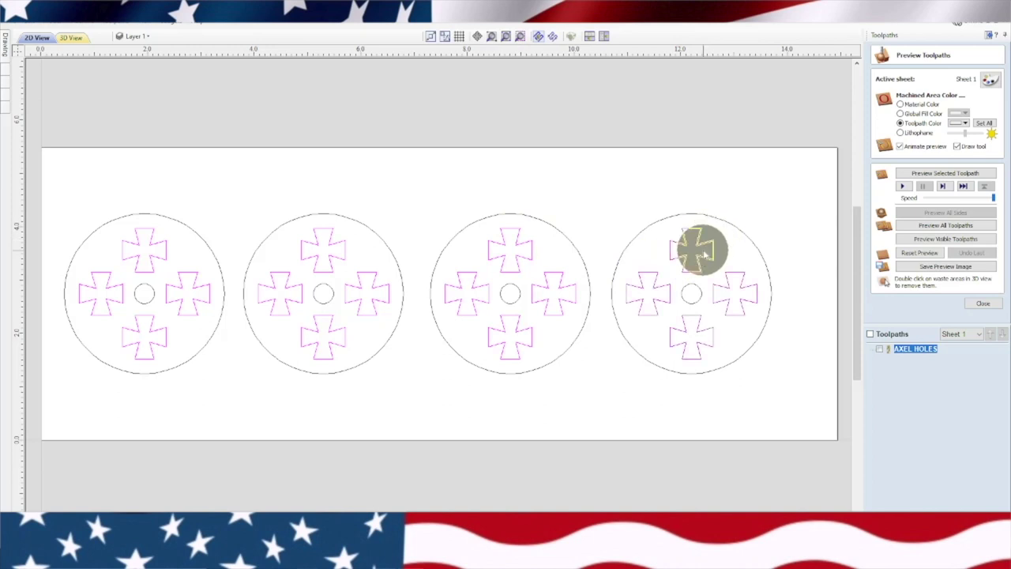
right_click(683, 245)
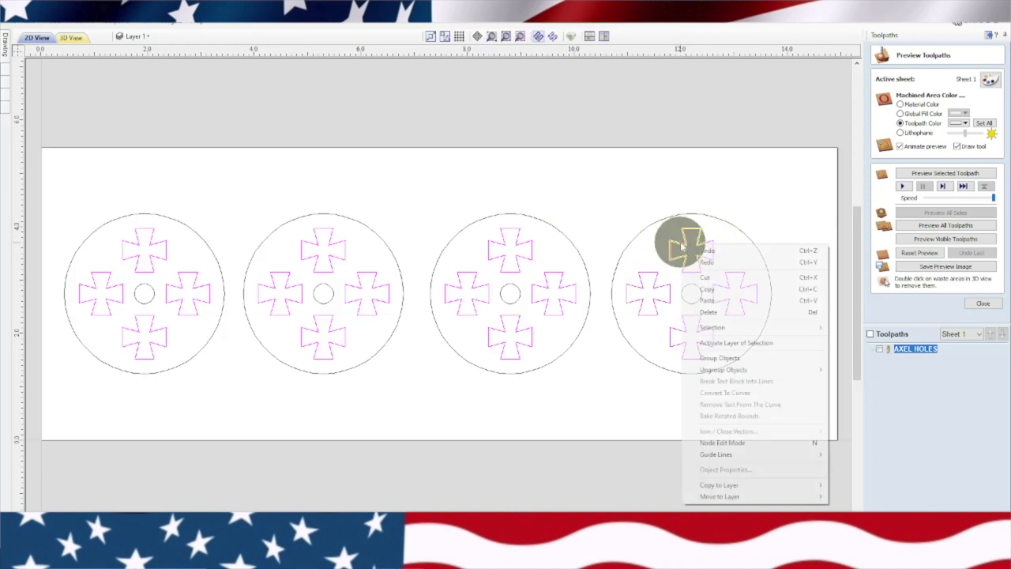
left_click(700, 355)
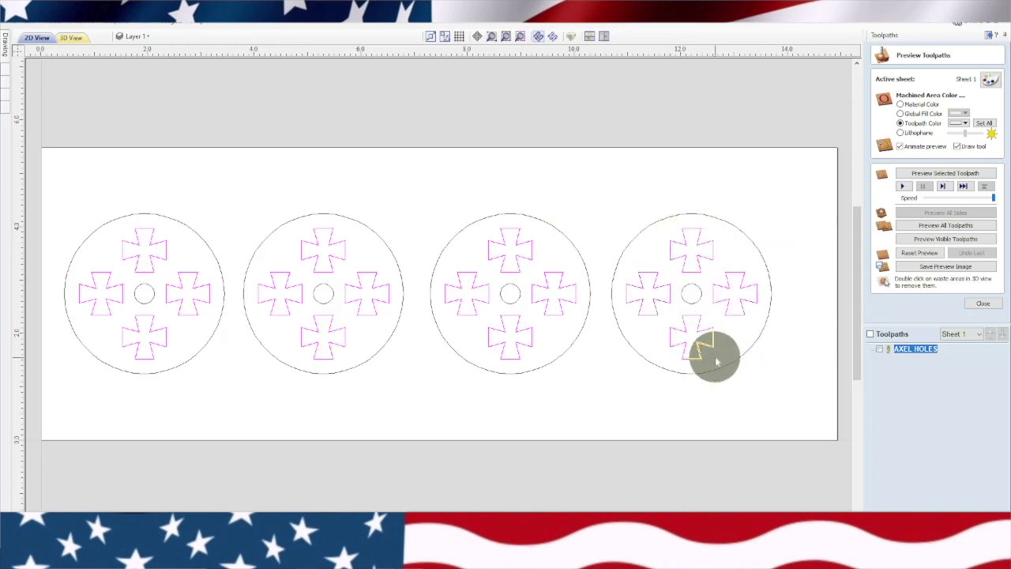
right_click(734, 289)
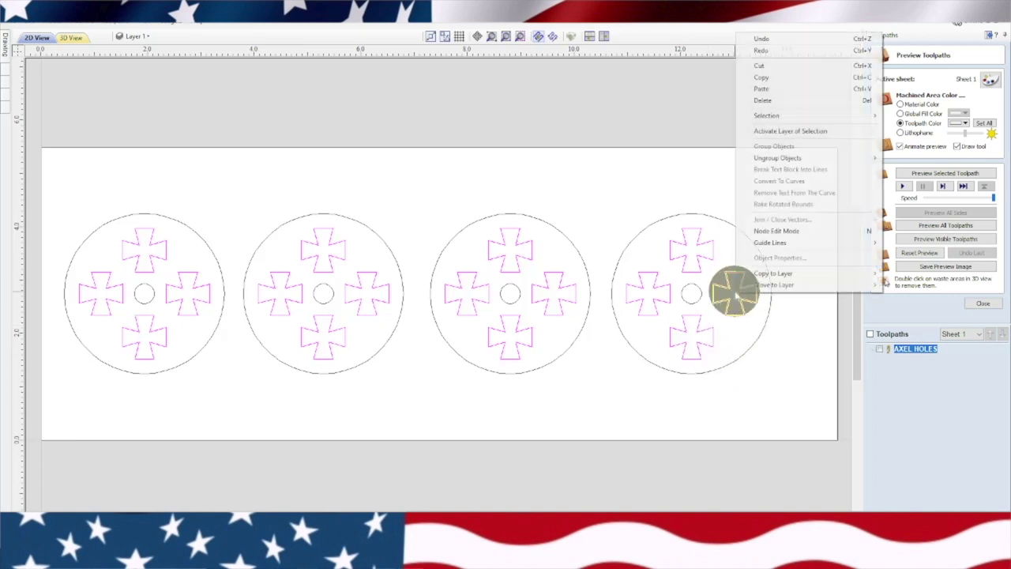
left_click(782, 399)
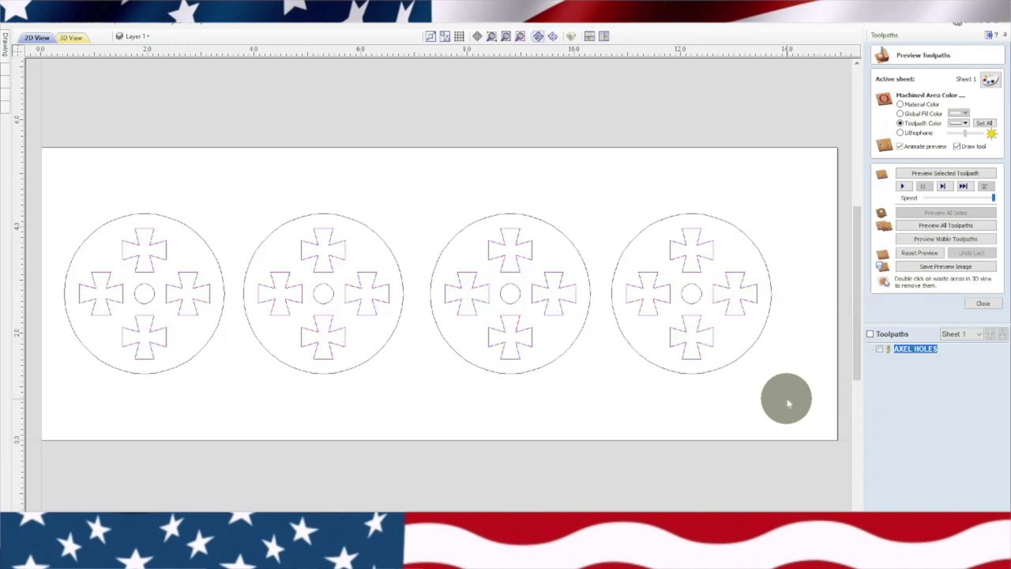
left_click(737, 286)
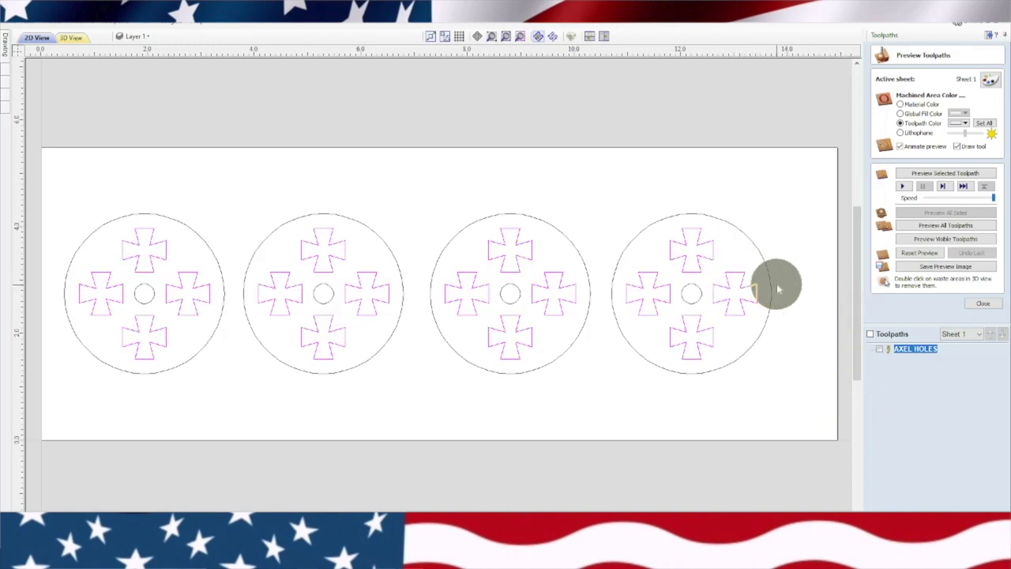
Step: Set up a pocket toolpath named CROSS POCKET for the crosses, 0.25 inches deep in 2 passes
left_click(982, 302)
left_click(898, 105)
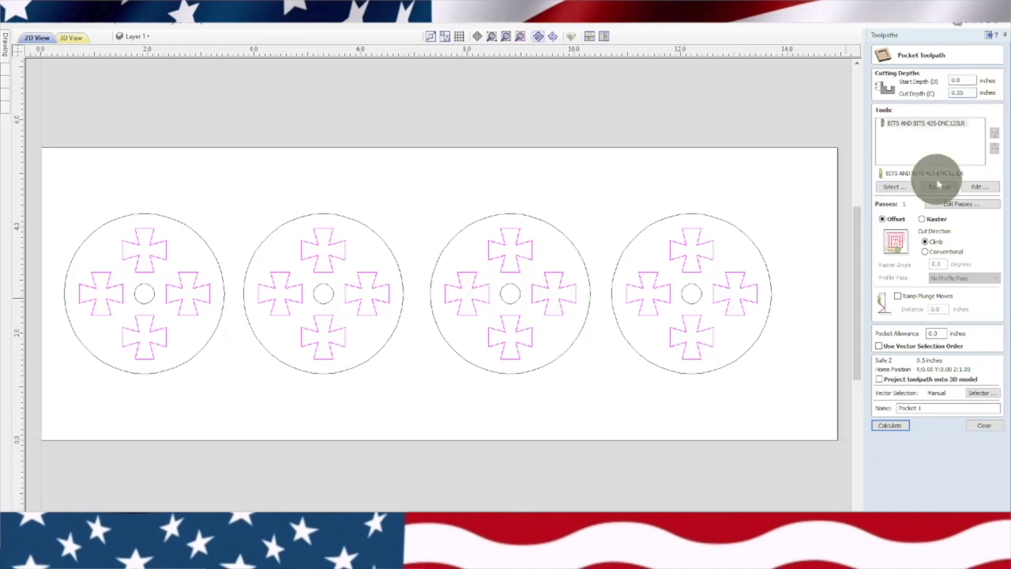
left_click(935, 205)
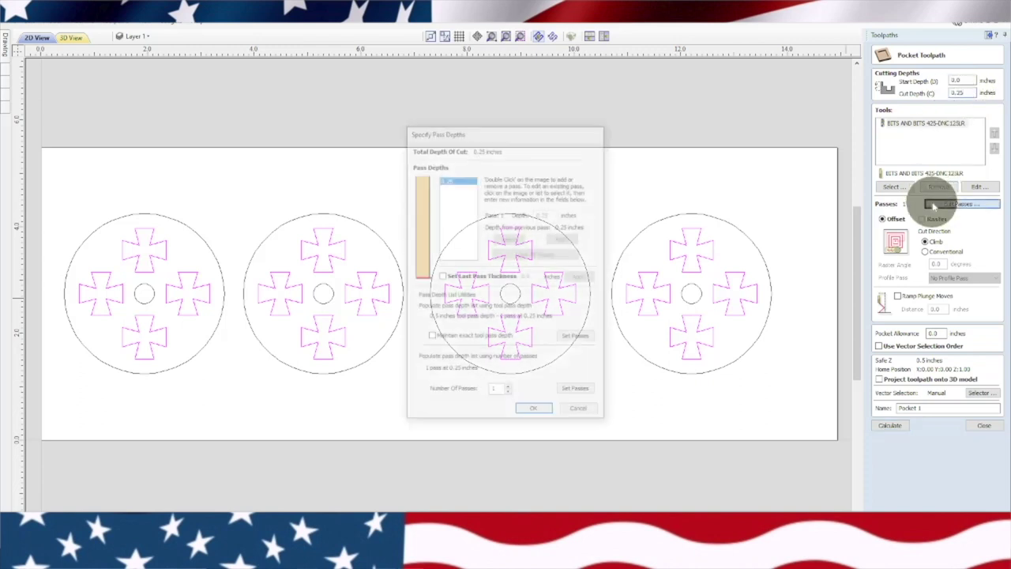
left_click(508, 390)
left_click(532, 411)
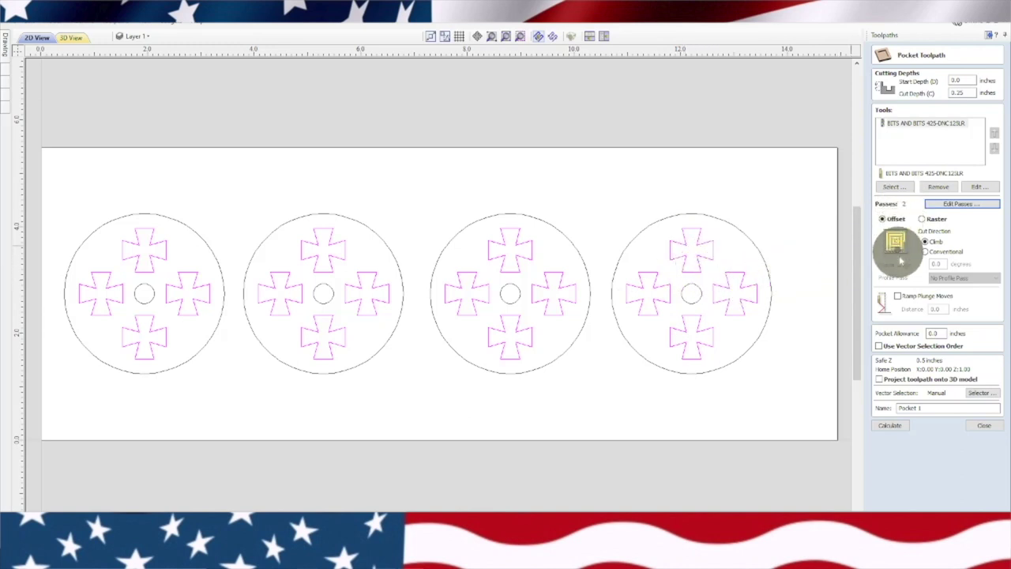
left_click_drag(929, 408, 887, 412)
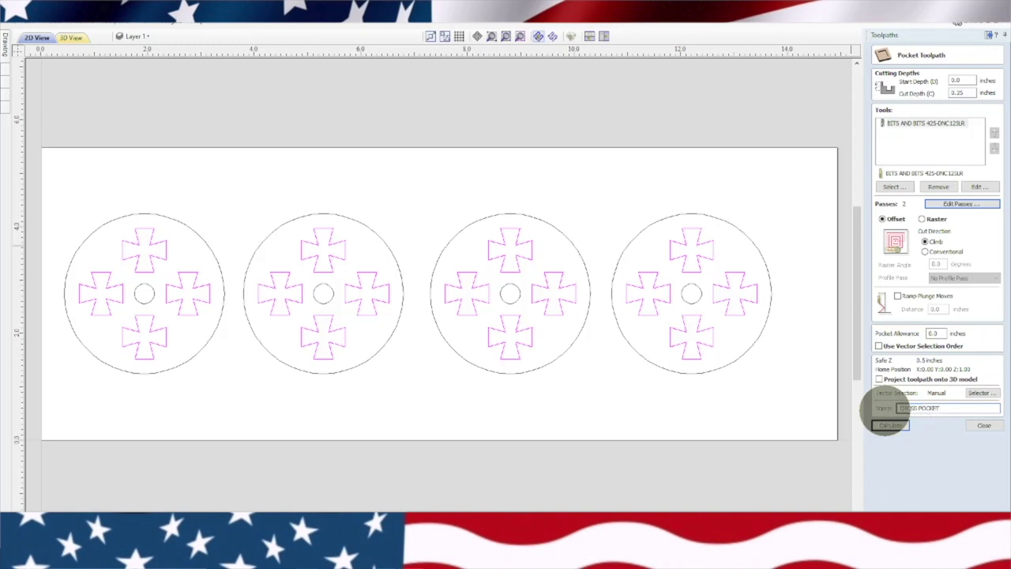
Step: Try to calculate the CROSS POCKET toolpath for the grouped crosses
left_click(885, 426)
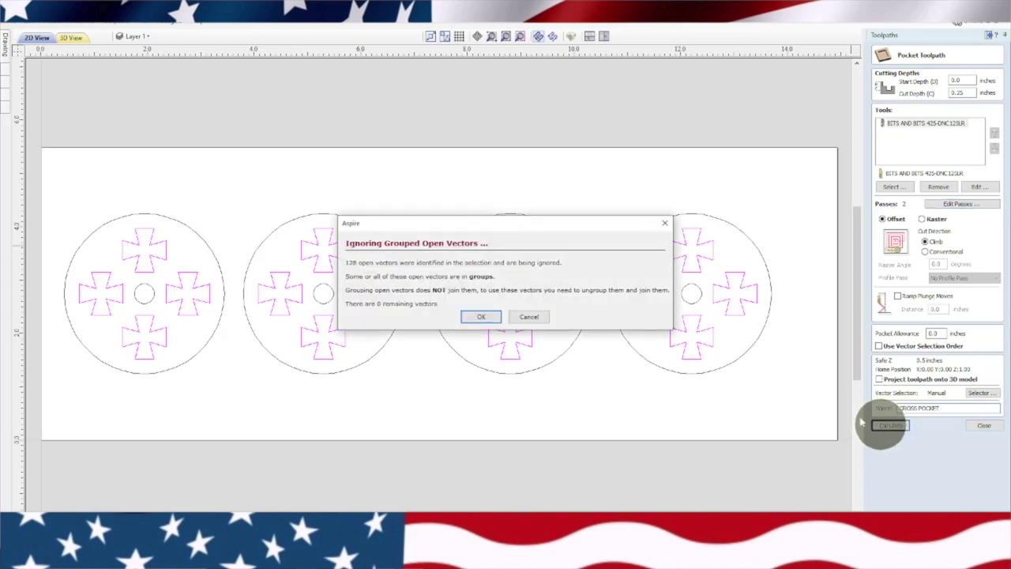
left_click(487, 316)
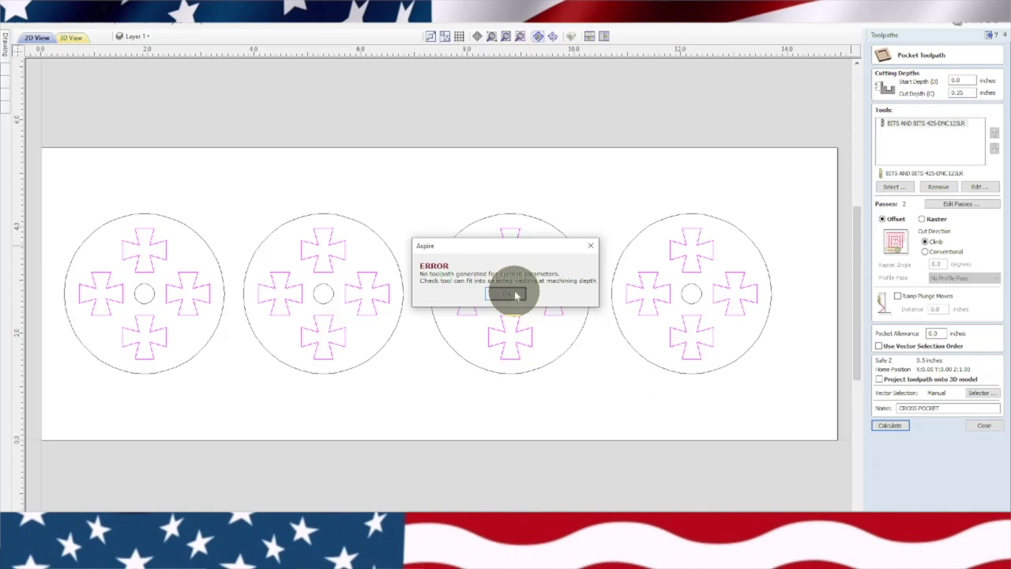
left_click(514, 294)
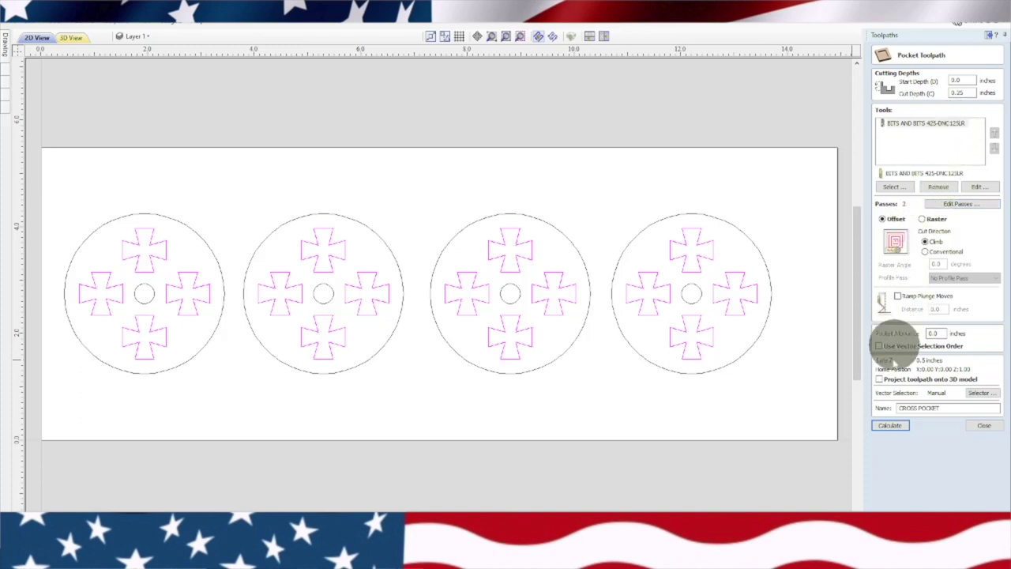
left_click(890, 425)
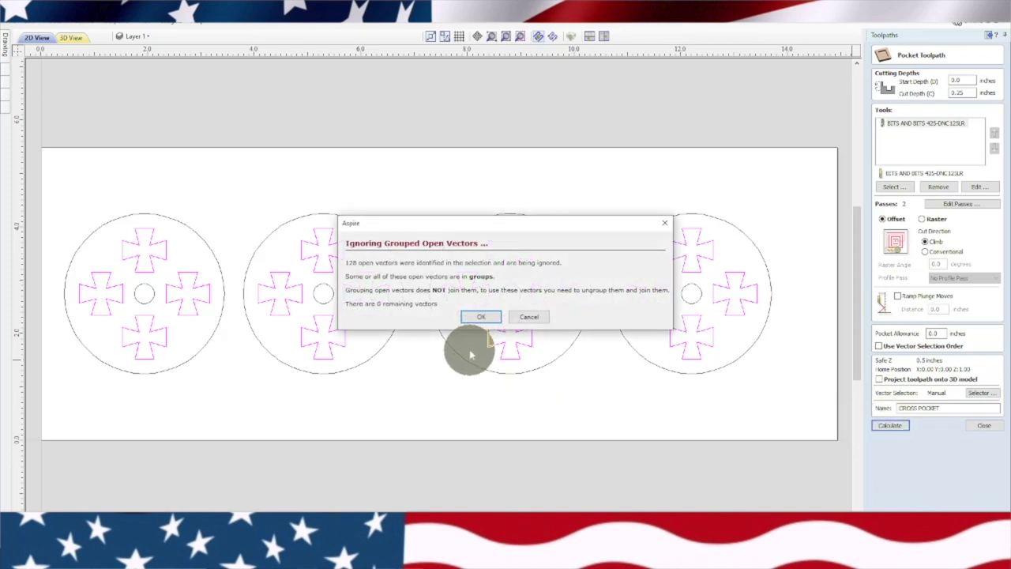
left_click(521, 316)
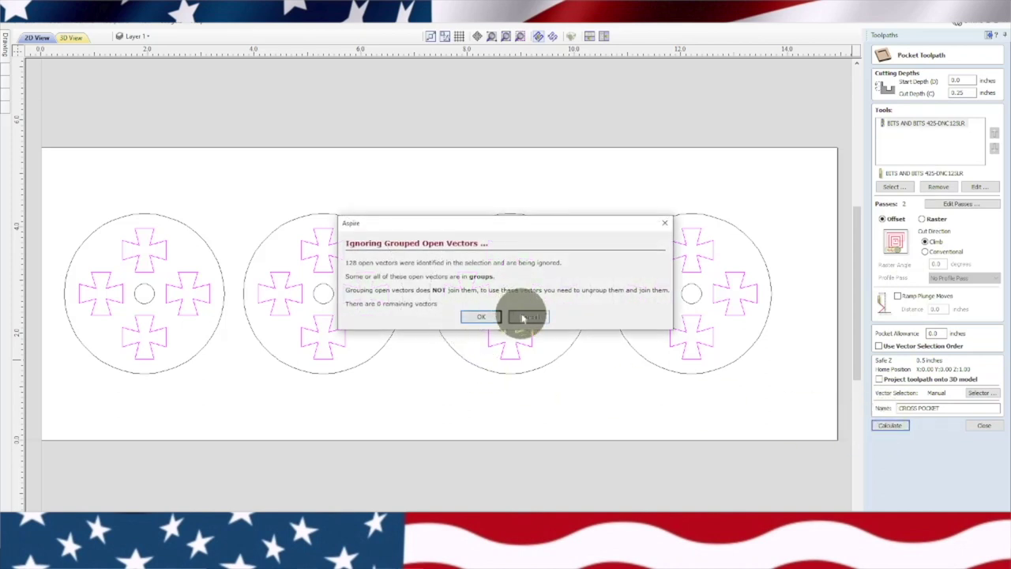
left_click(503, 294)
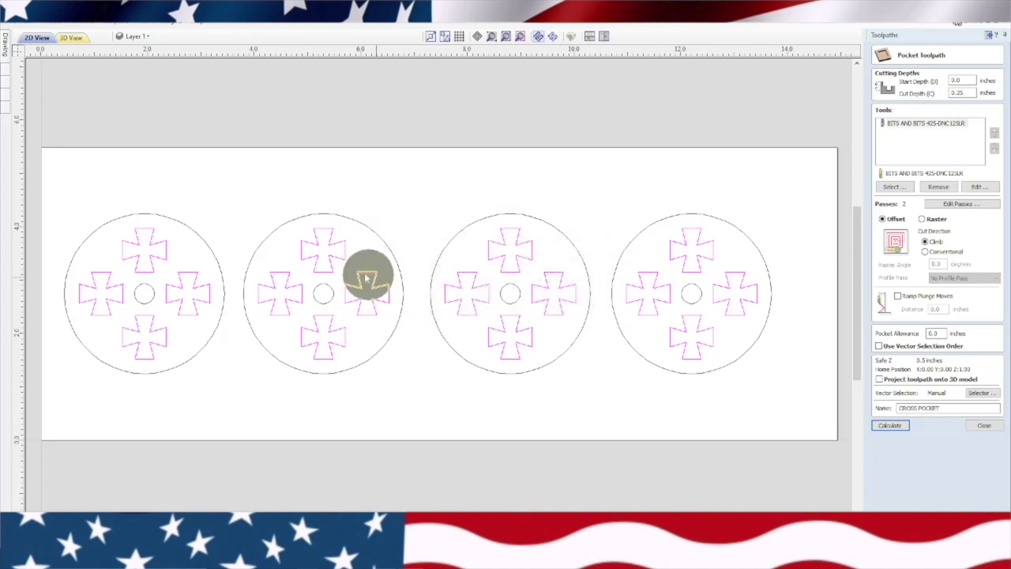
Step: Return to the drawing tools and ungroup the cross cutouts on all four discs back onto their original object layers
left_click(989, 35)
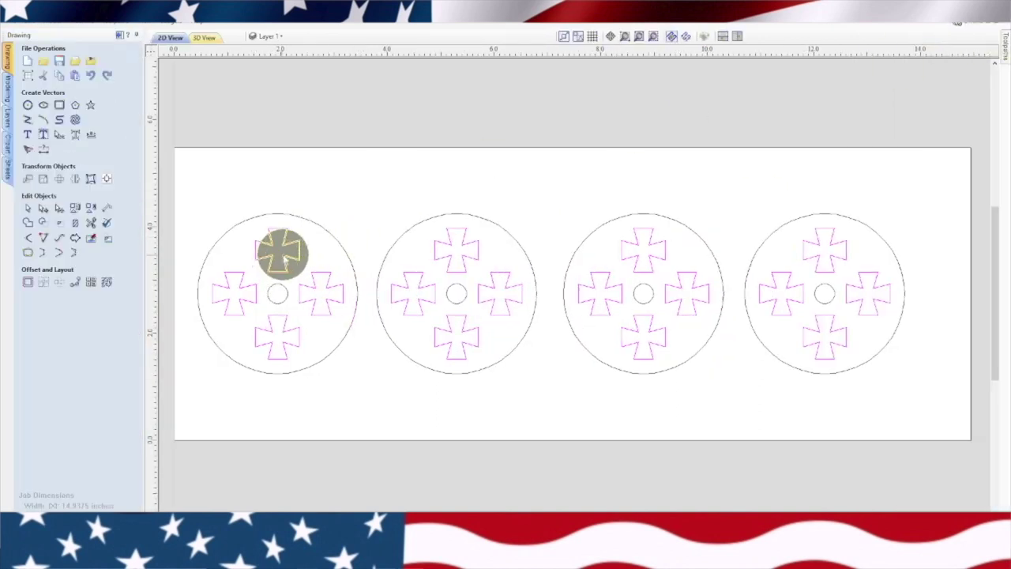
right_click(283, 254)
mouse_move(412, 383)
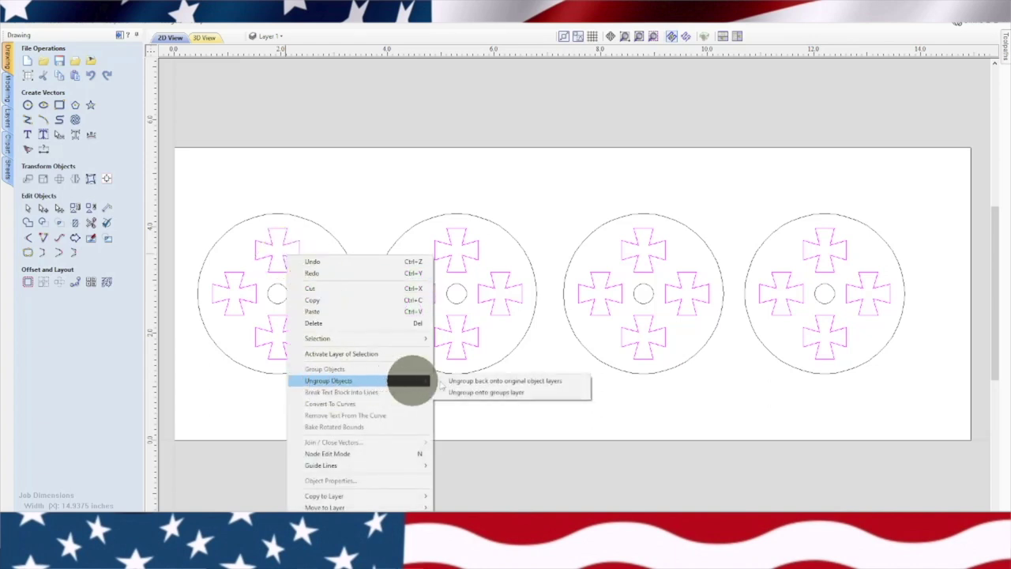
left_click(474, 381)
Step: Select the first disc's crosses, ungroup them for node editing, and inspect their outlines
left_click(284, 255)
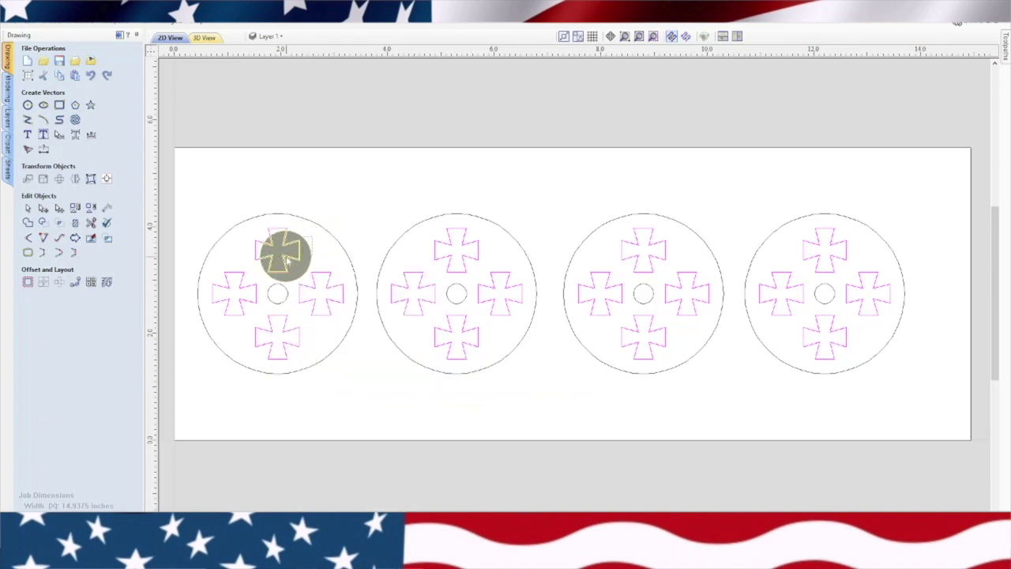
left_click(294, 253)
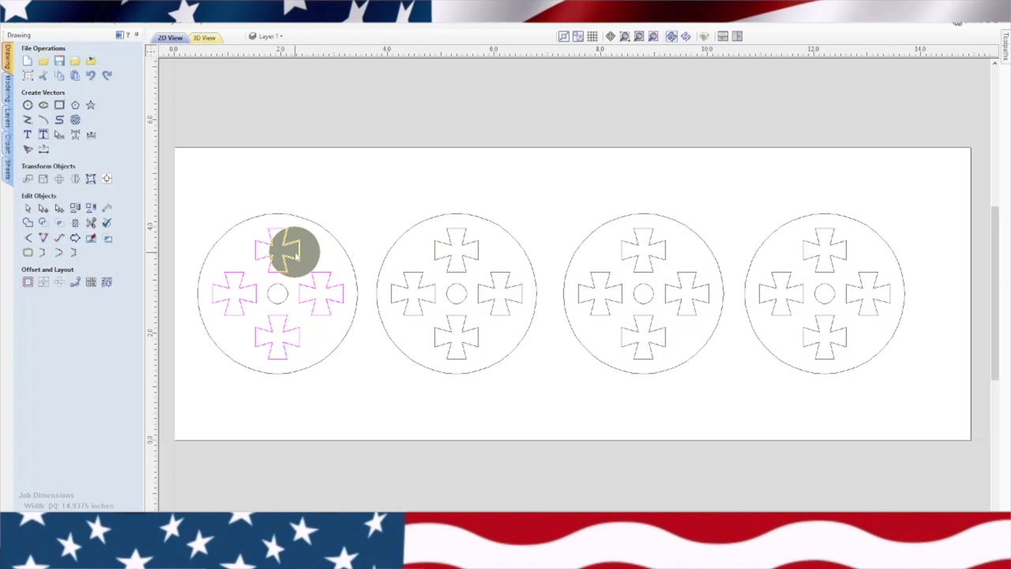
right_click(299, 250)
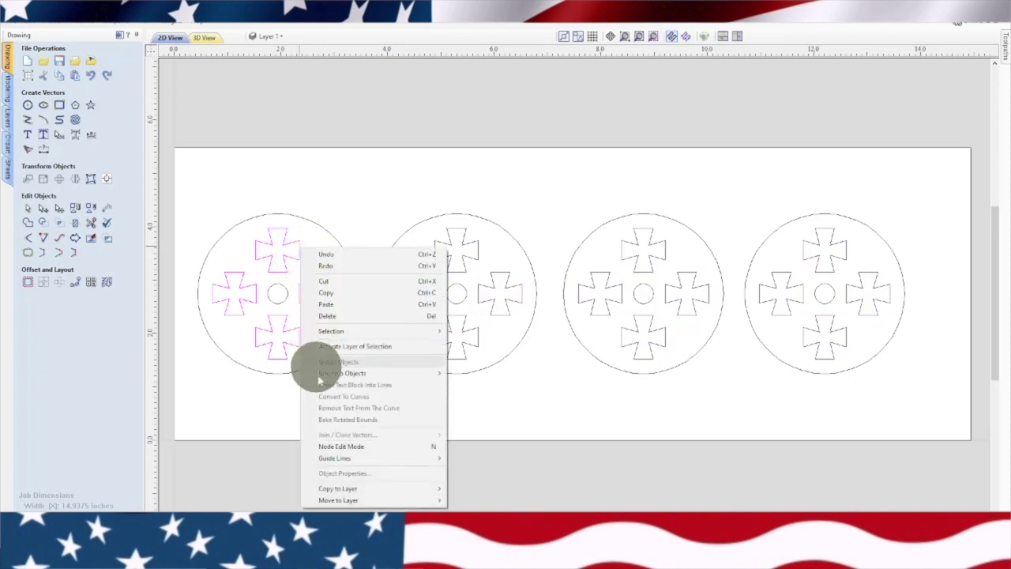
left_click(331, 446)
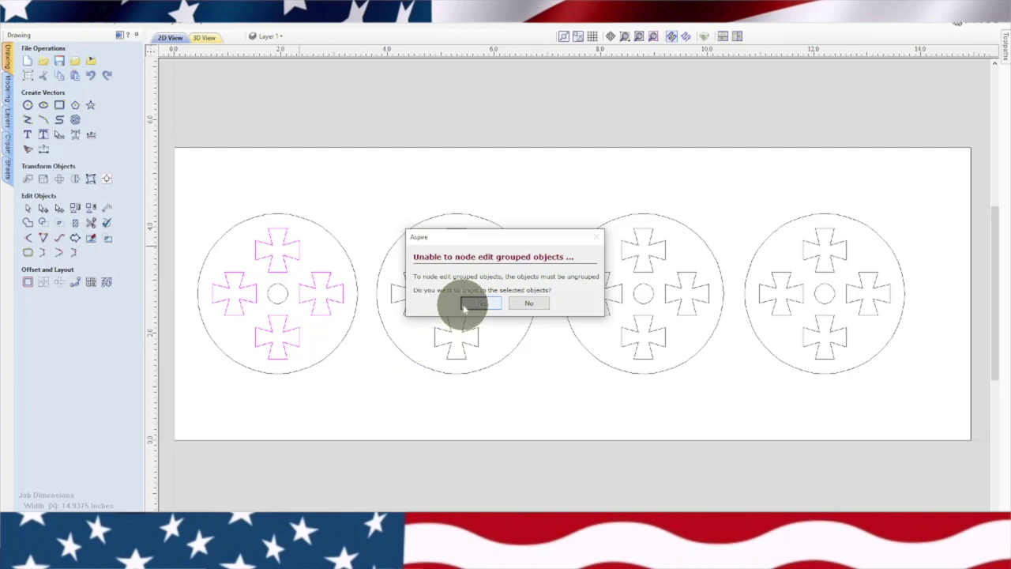
left_click(466, 304)
scroll(270, 271, "up", 3)
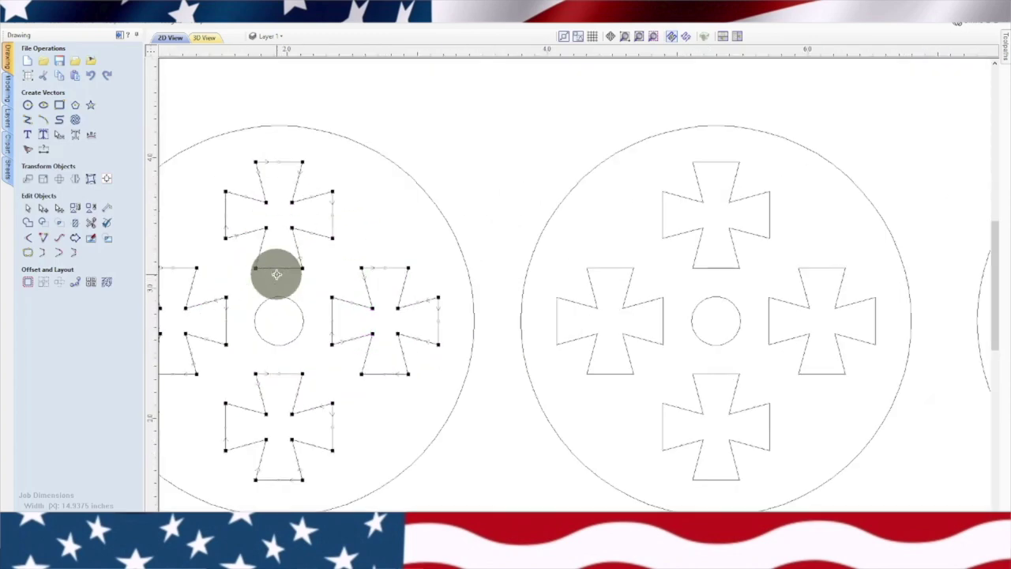
middle_click_drag(279, 279, 499, 221)
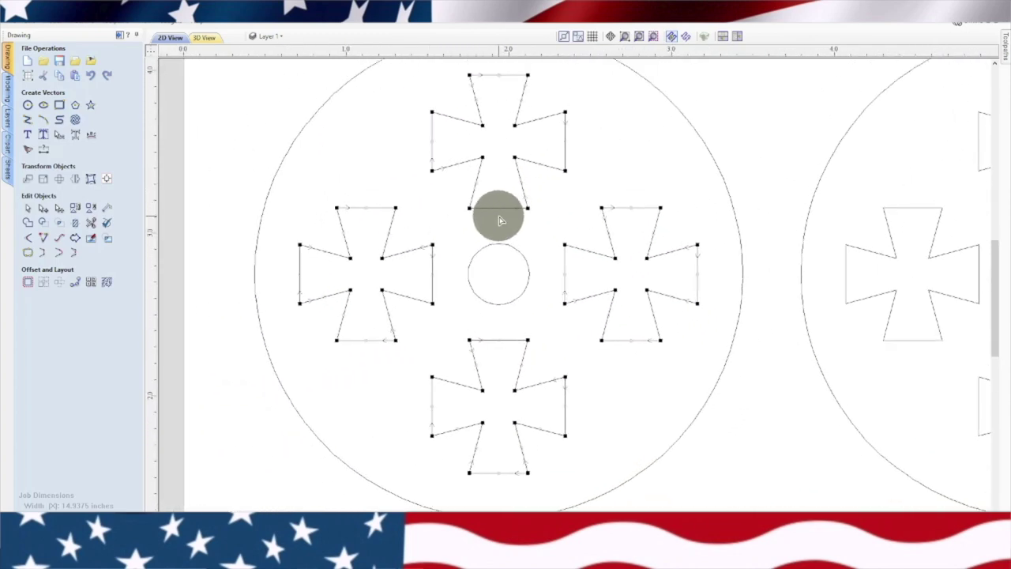
scroll(499, 220, "down", 1)
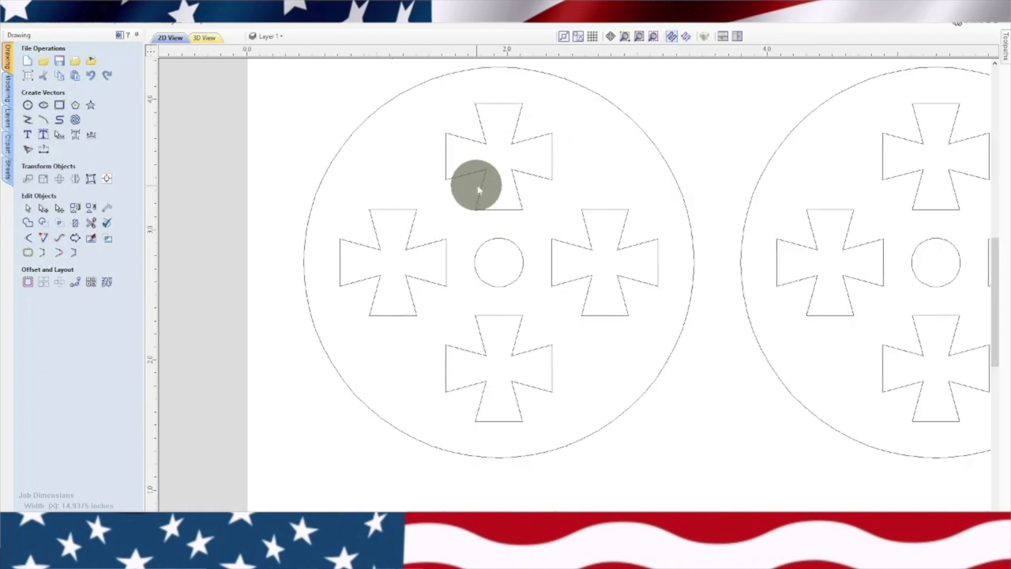
Step: Try to close the open notch segment of the first disc's upper cross with a straight line
right_click(495, 164)
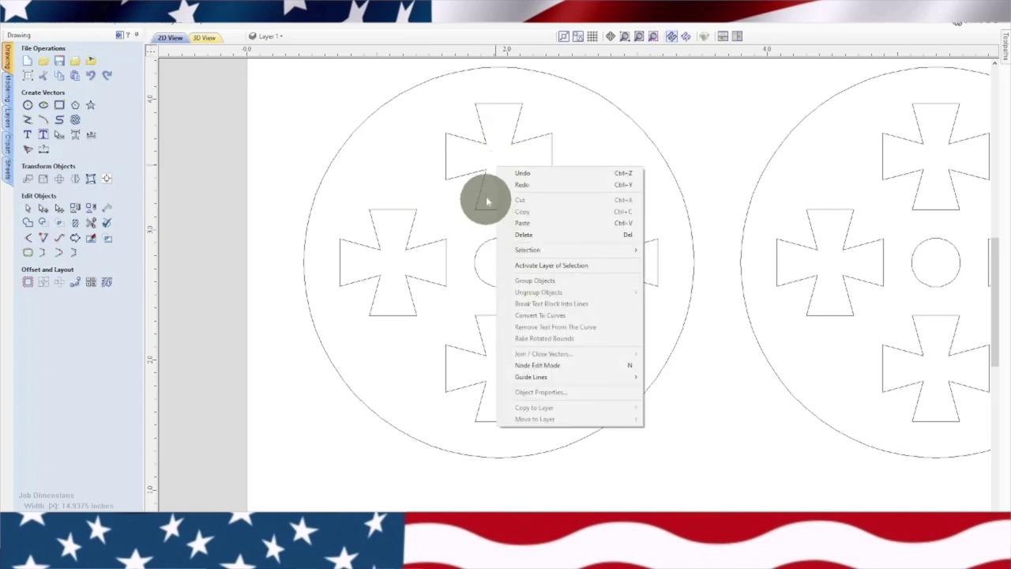
left_click(495, 161)
left_click_drag(495, 161, 479, 187)
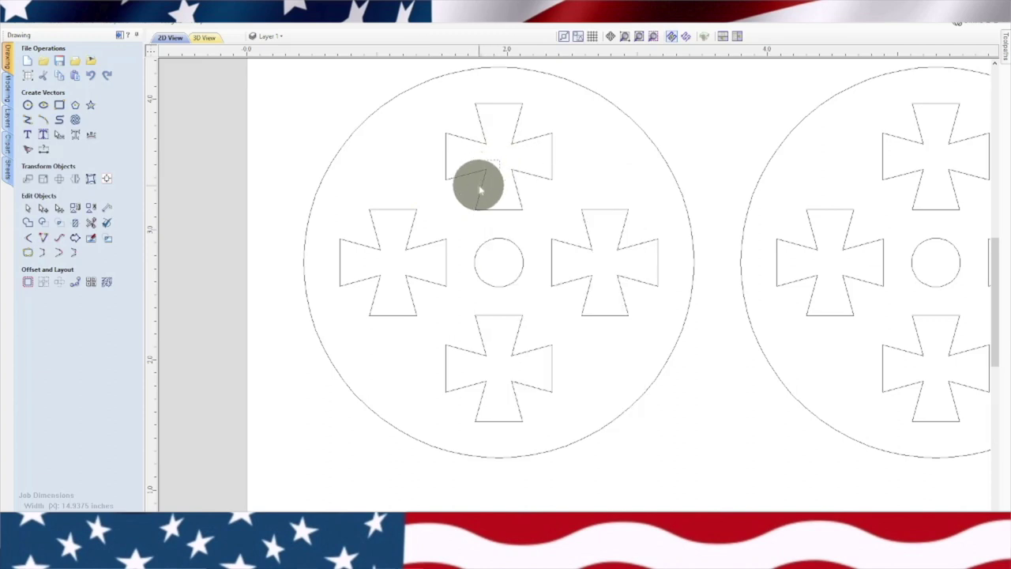
right_click(479, 187)
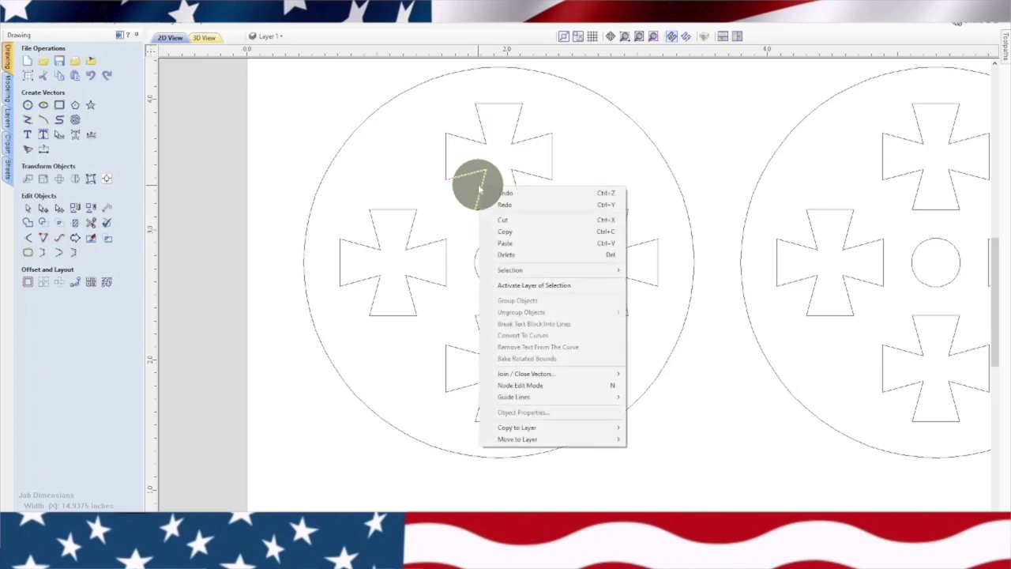
mouse_move(521, 377)
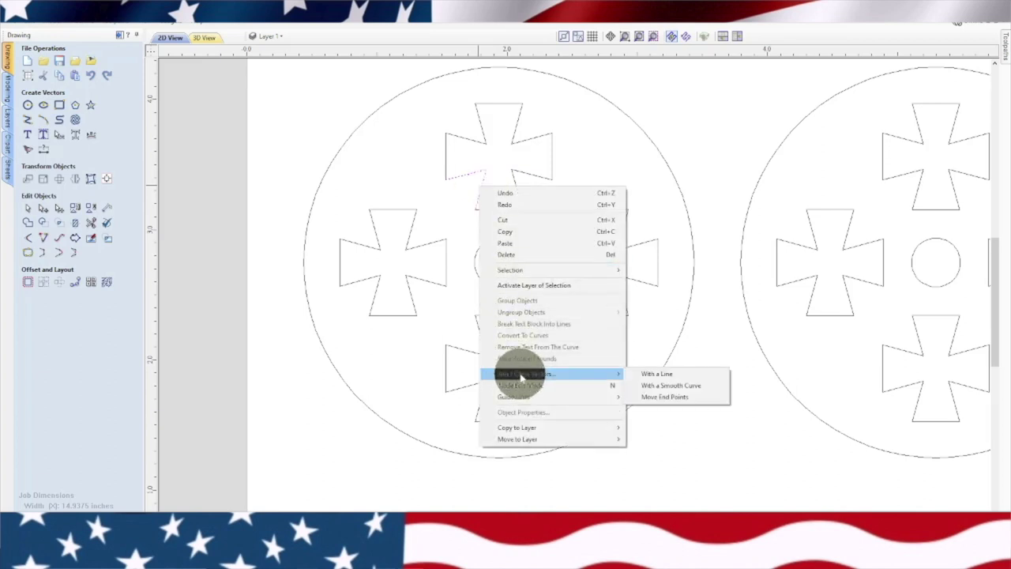
left_click(656, 375)
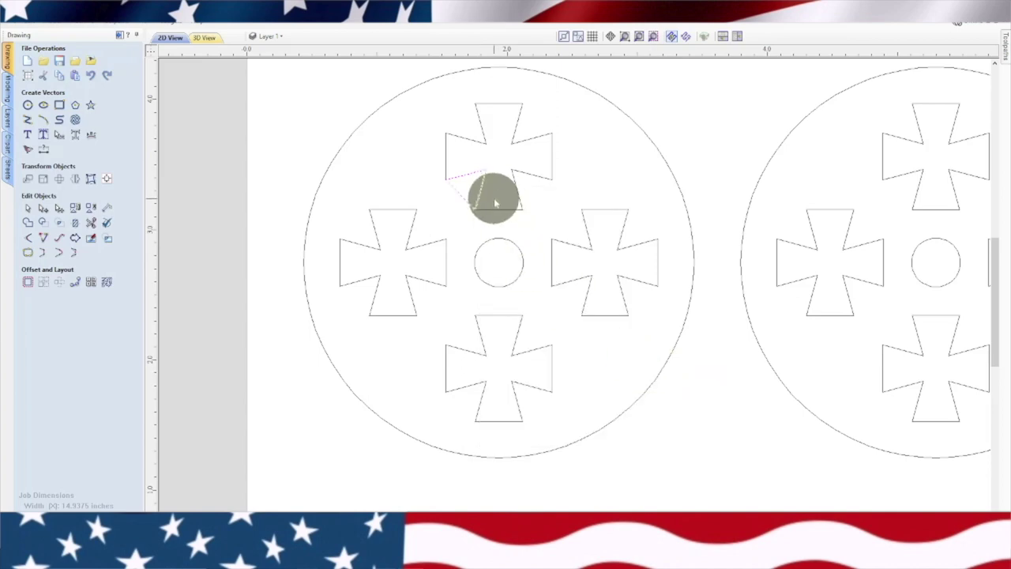
scroll(494, 199, "up", 4)
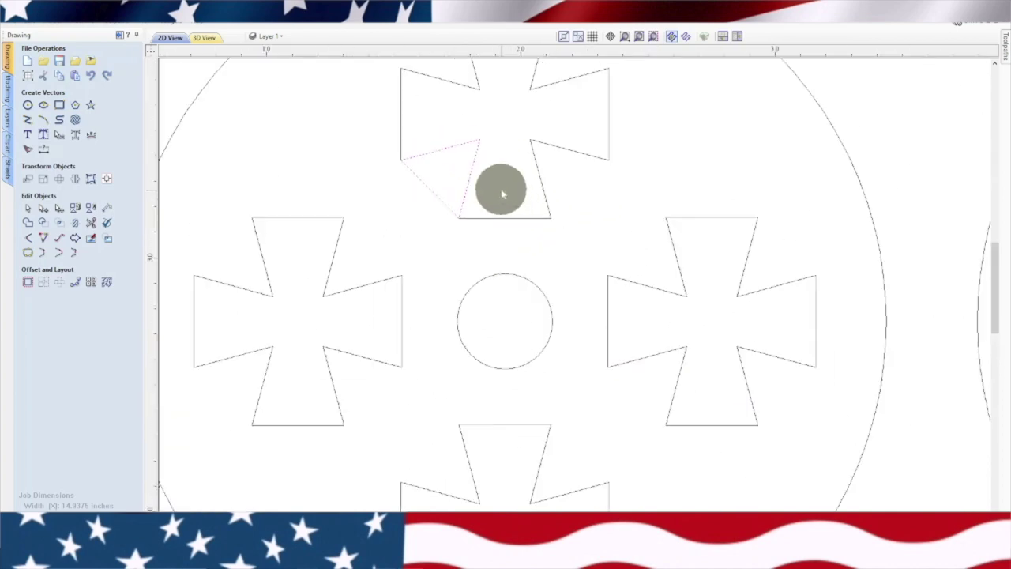
scroll(501, 191, "down", 2)
scroll(500, 193, "down", 2)
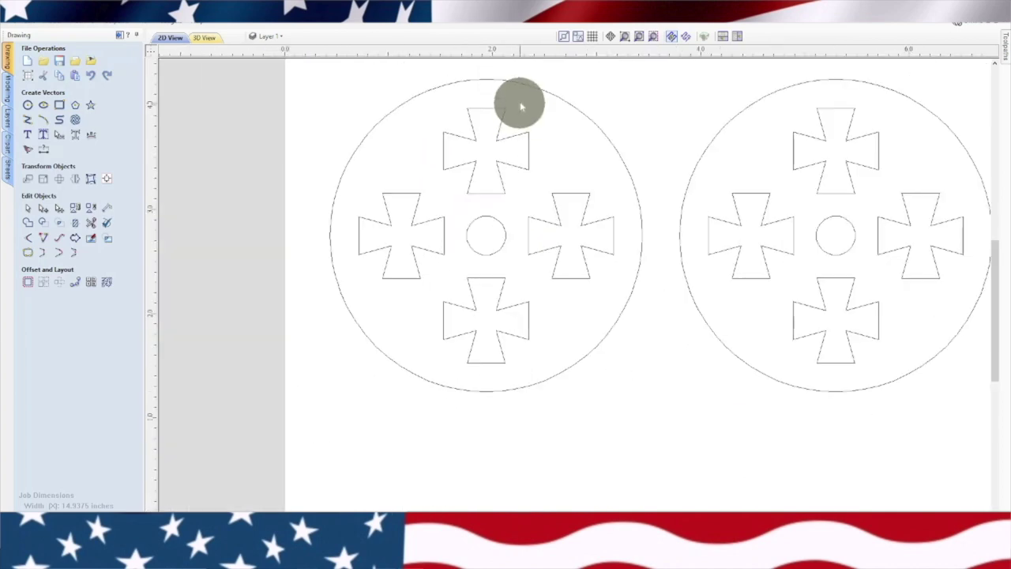
Step: Join the separate line segments of the first disc's upper cross into one closed outline and check its object options
left_click_drag(479, 157, 495, 142)
right_click(495, 143)
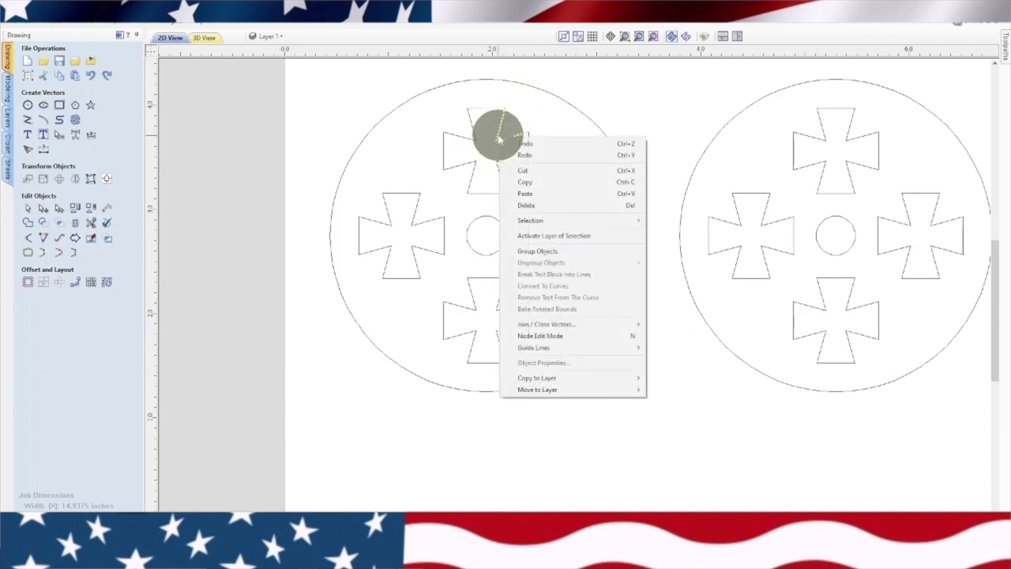
left_click(508, 320)
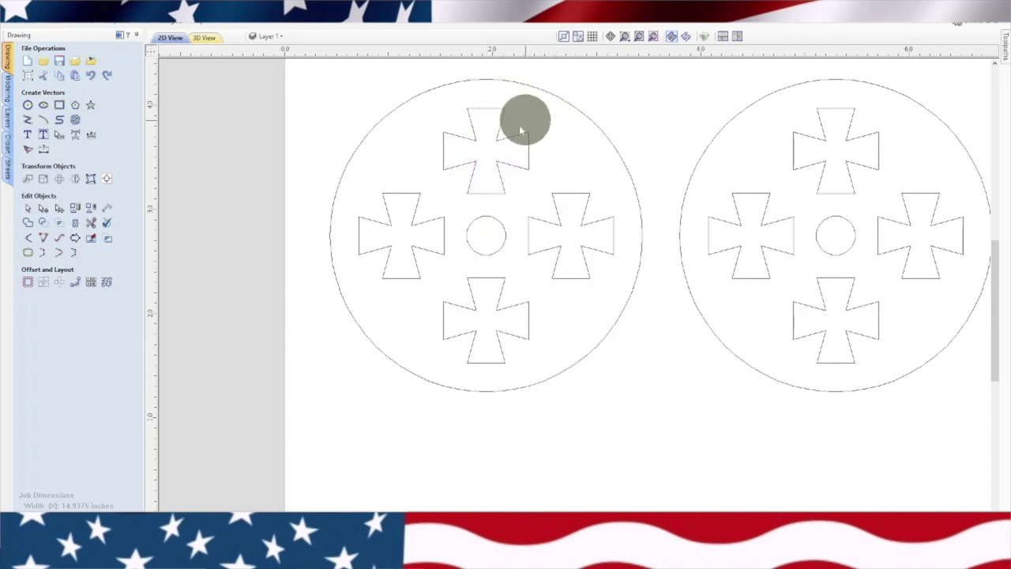
scroll(563, 185, "down", 3)
middle_click_drag(576, 185, 384, 230)
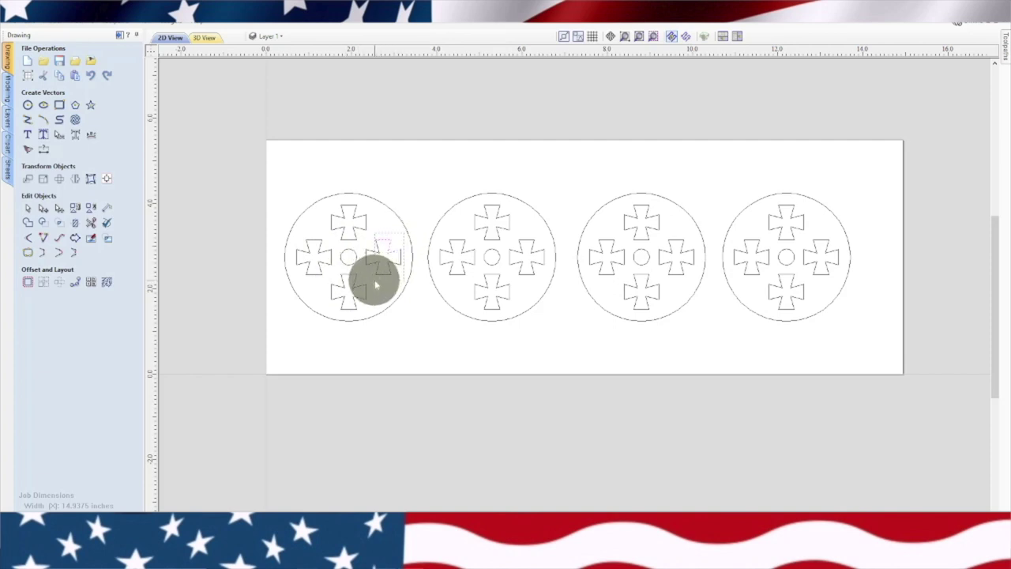
right_click(358, 225)
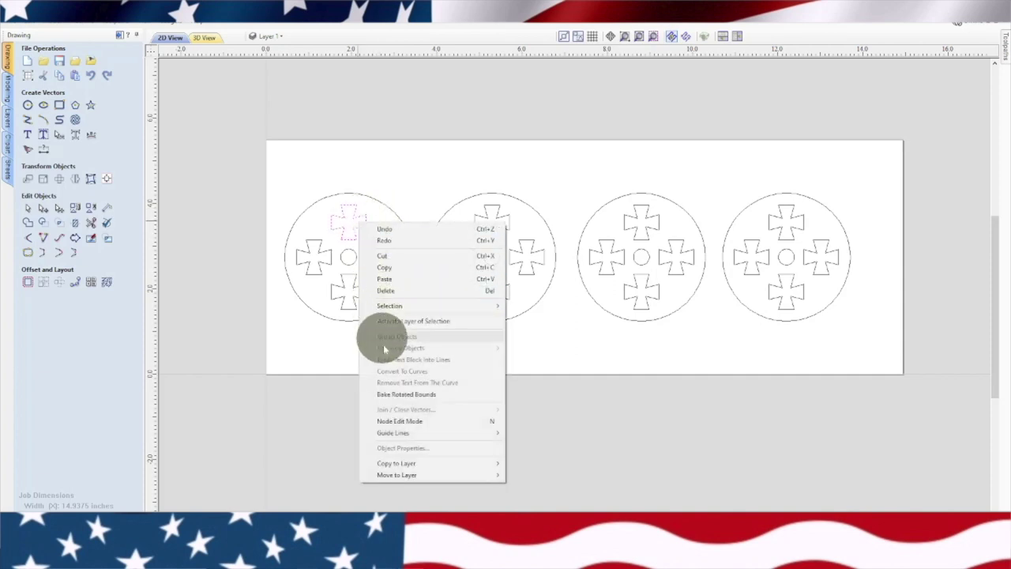
left_click(463, 394)
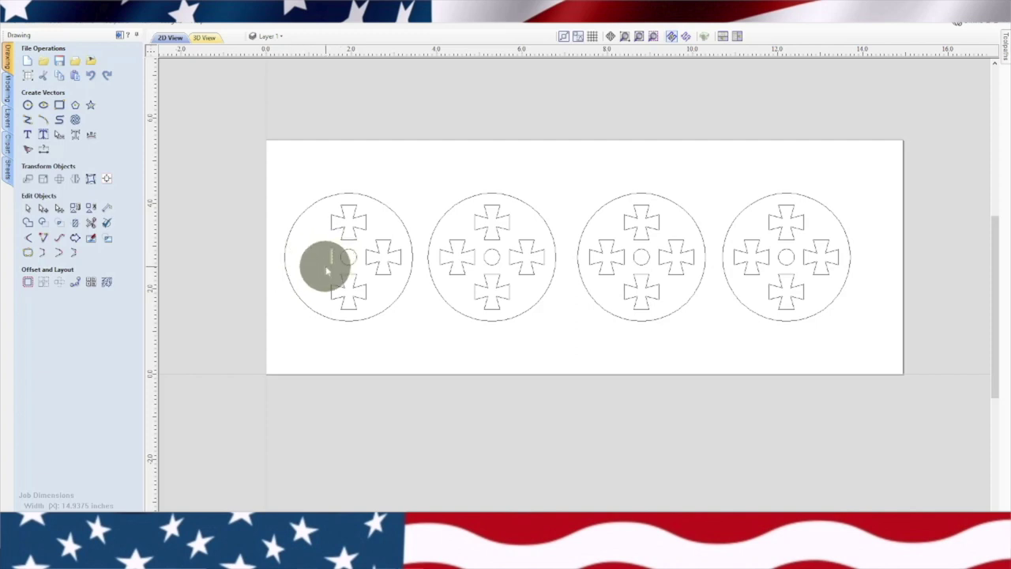
Step: Delete every other cross on the first disc, keeping only the upper one, and delete the other three discs completely
left_click_drag(396, 230, 374, 285)
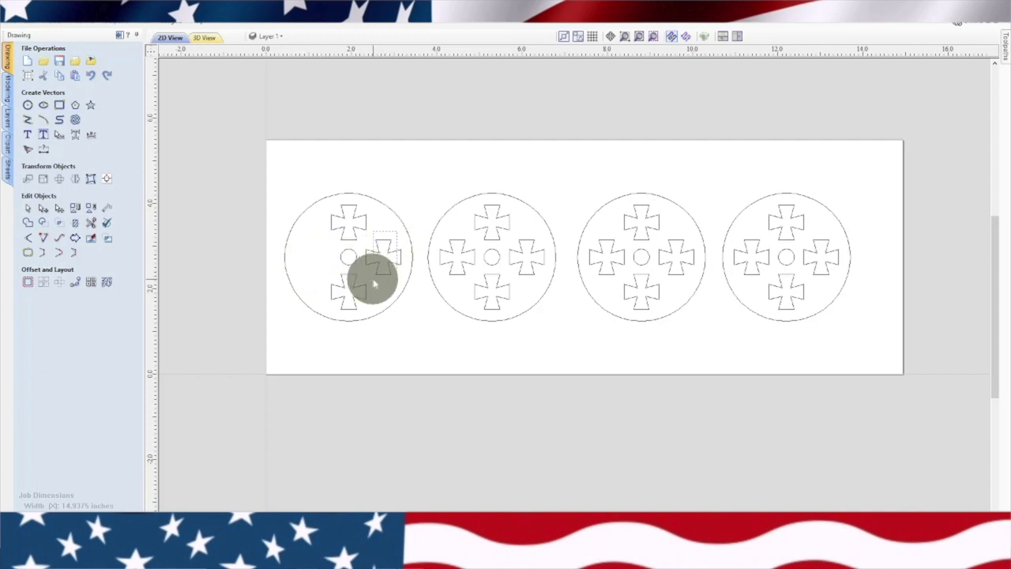
left_click_drag(405, 254, 354, 280)
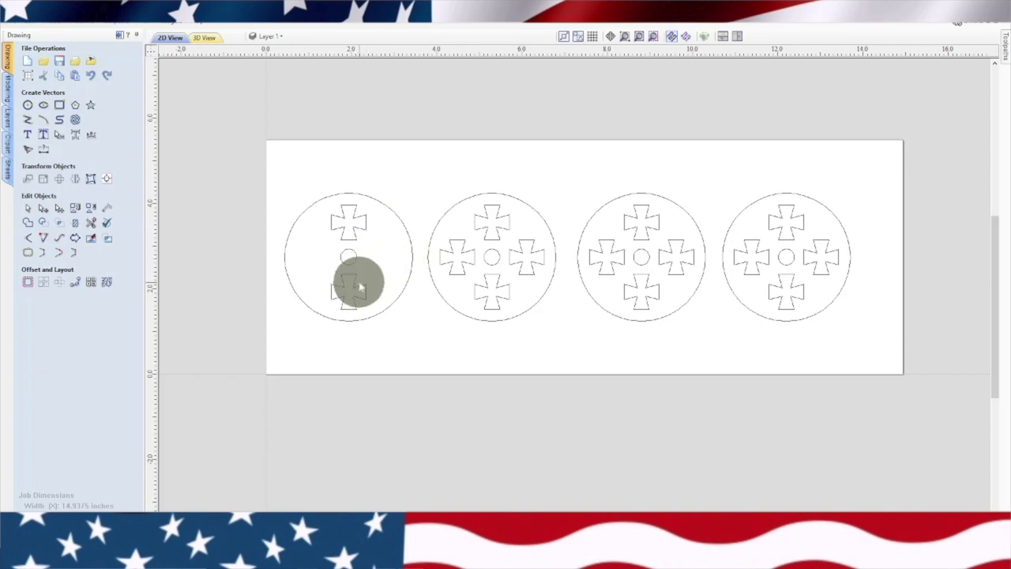
left_click_drag(332, 295, 350, 305)
key("Delete")
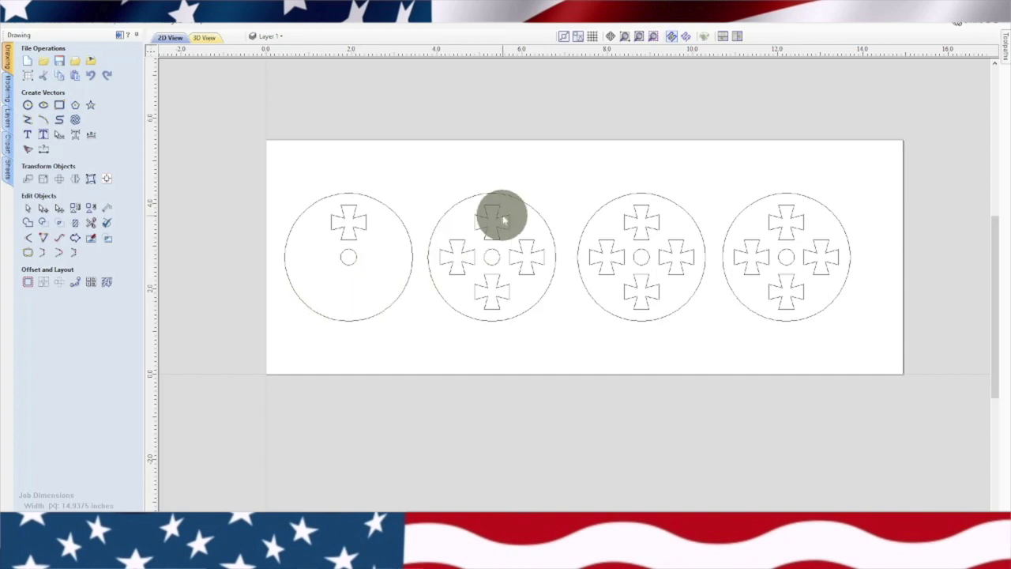
left_click_drag(874, 180, 423, 339)
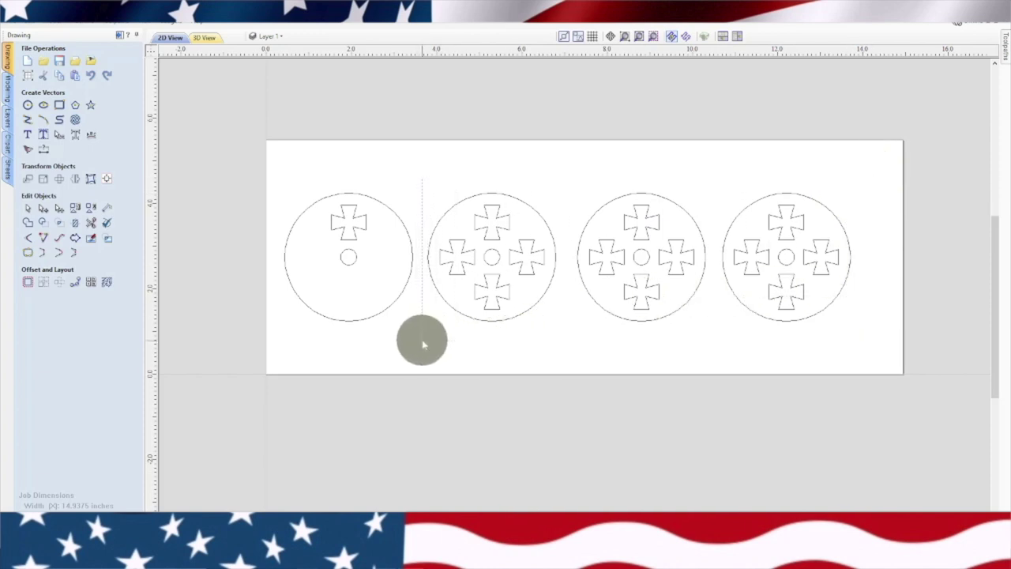
key("Delete")
Step: Replace the remaining disc's center hole with a new 0.375-inch diameter circle at the disc's center
left_click(348, 234)
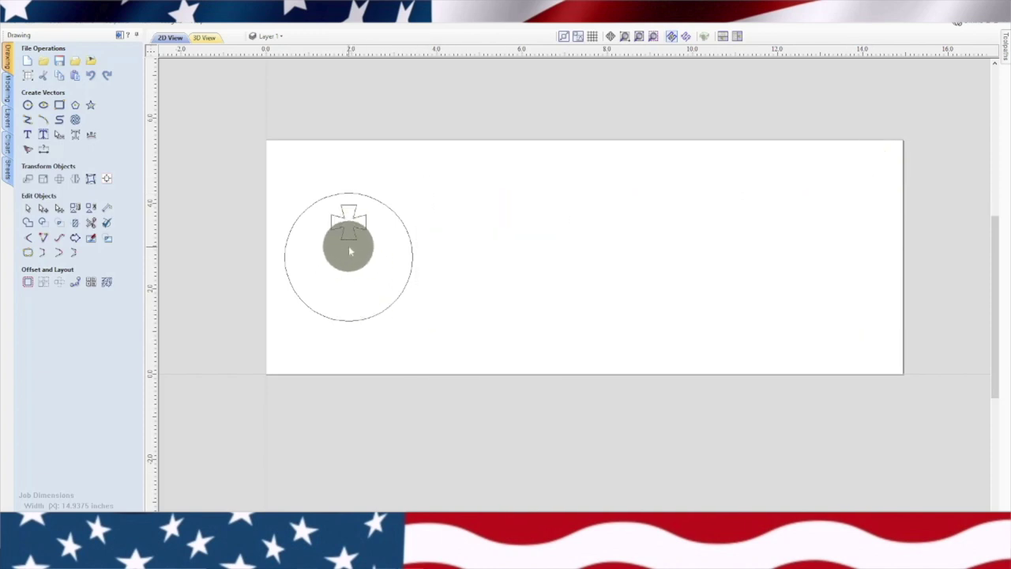
left_click(28, 106)
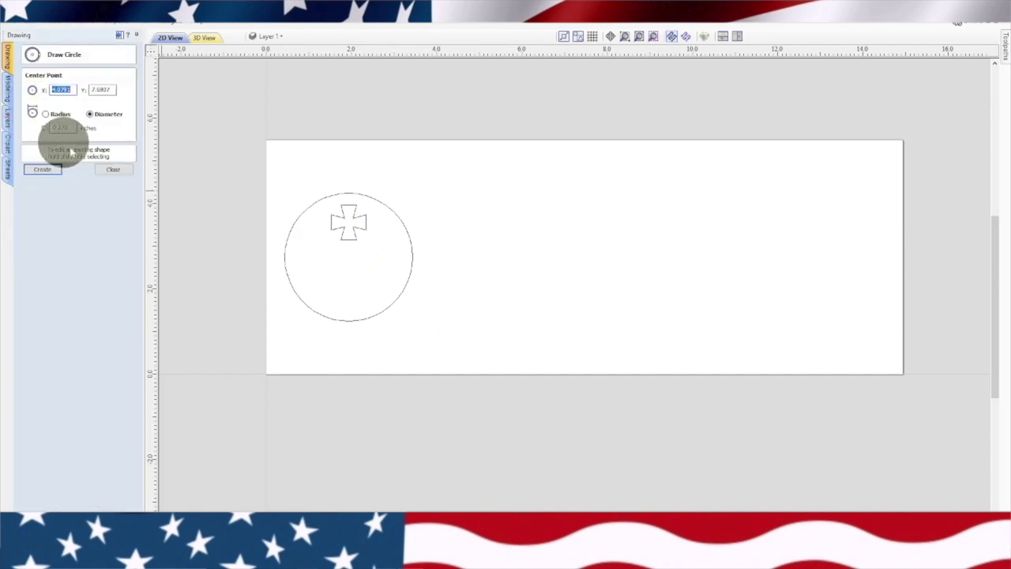
left_click(348, 257)
key("Escape")
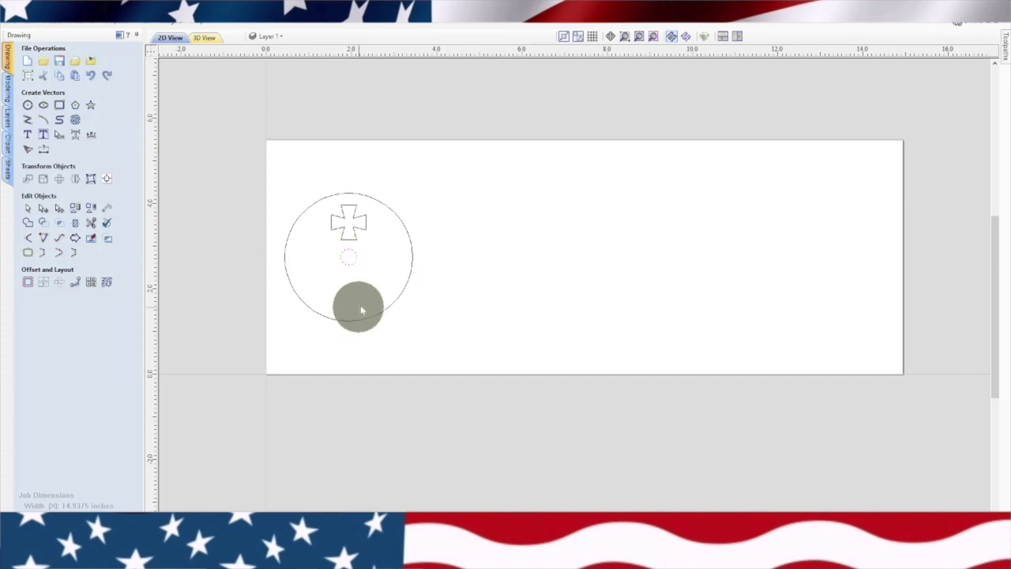
Step: Circular-copy the cross to four items over 360° about the disc's center, with rotation center Y 2.75, and group the four crosses
right_click(348, 229)
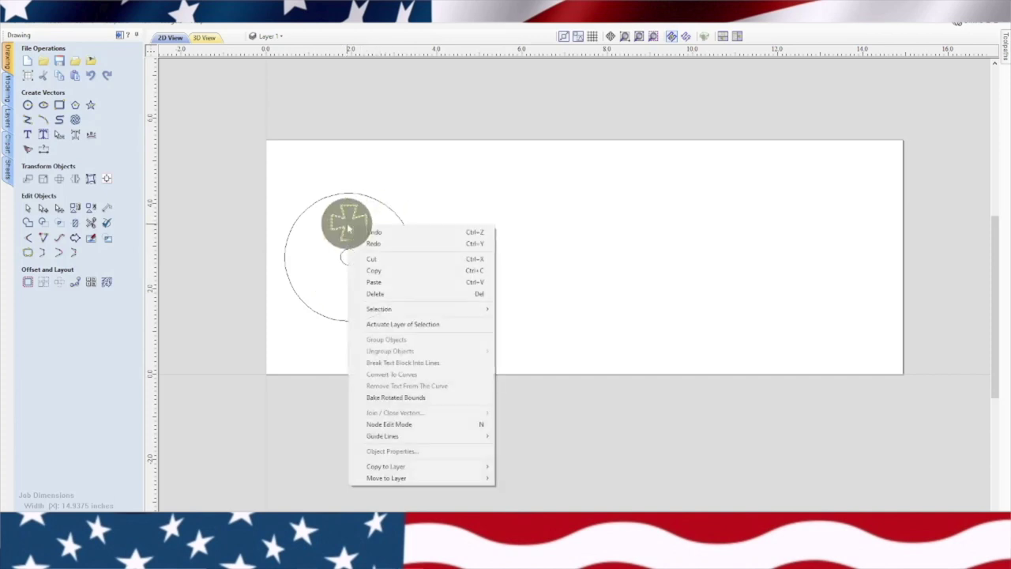
left_click(359, 106)
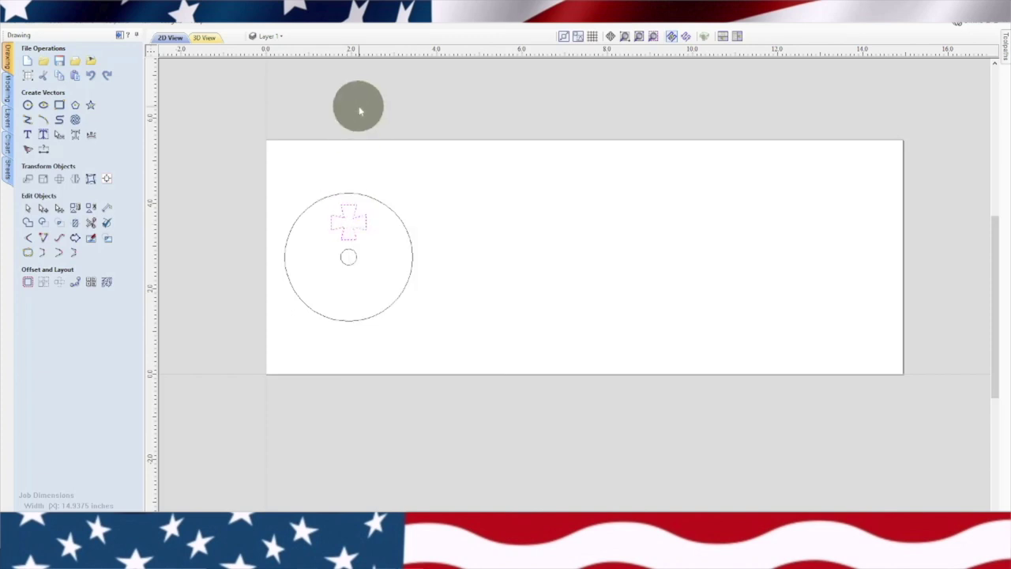
left_click(364, 212)
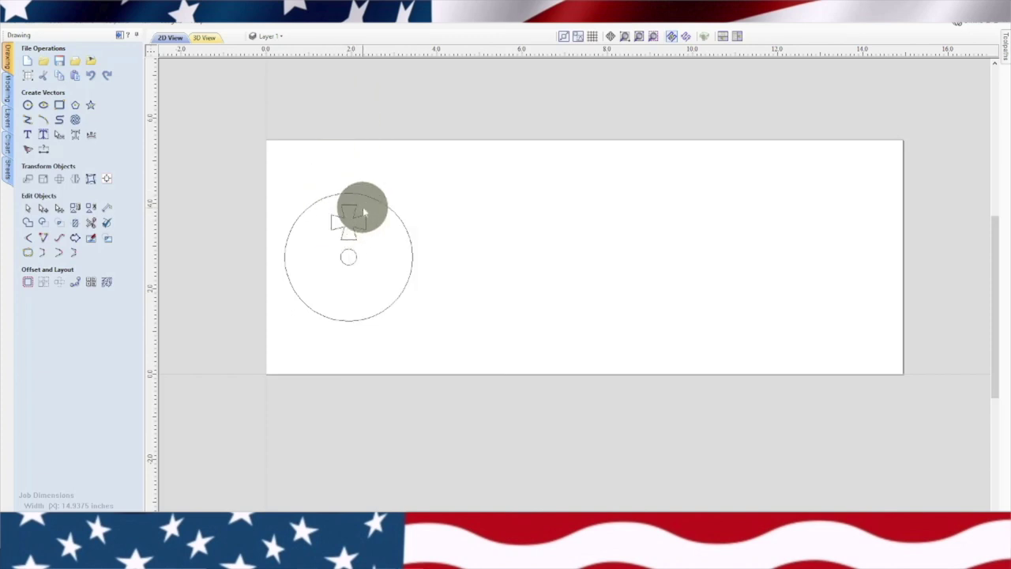
left_click(334, 225)
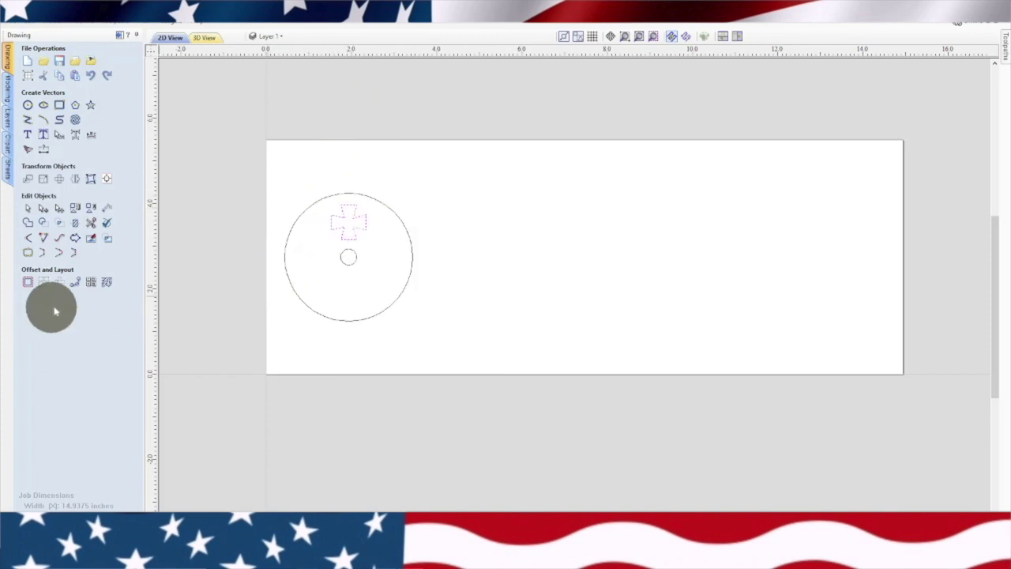
left_click(60, 283)
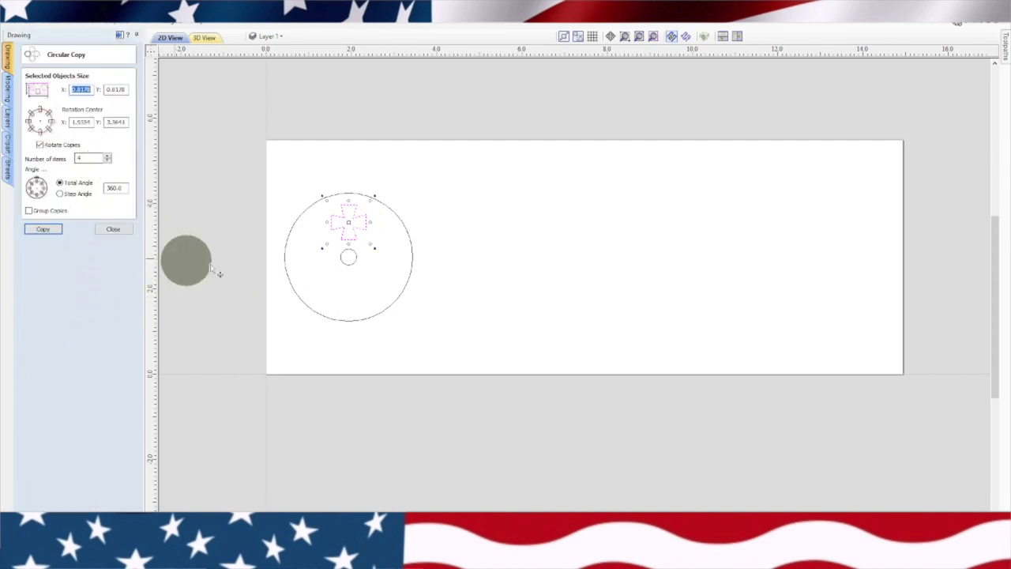
left_click(348, 264)
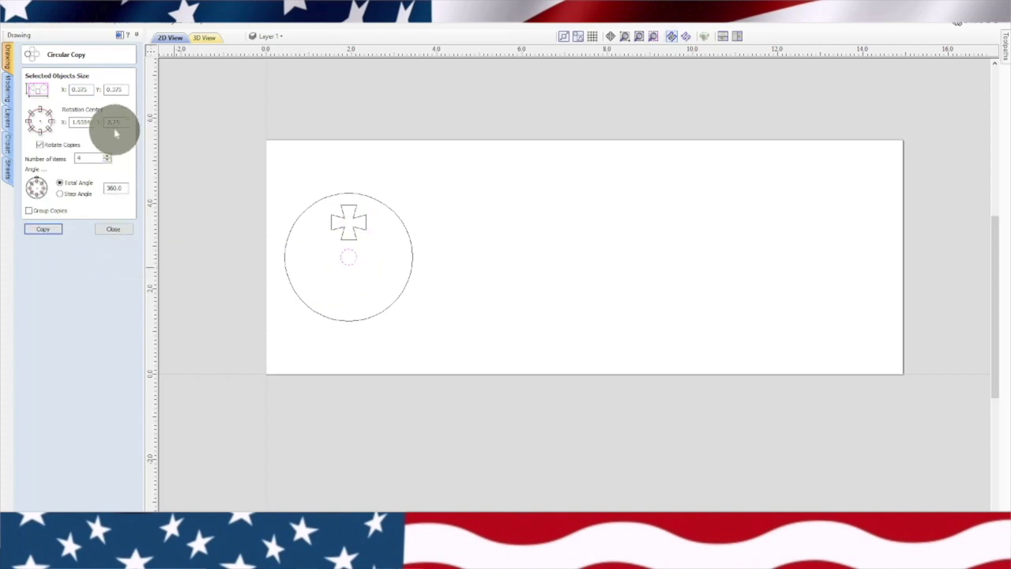
left_click(359, 232)
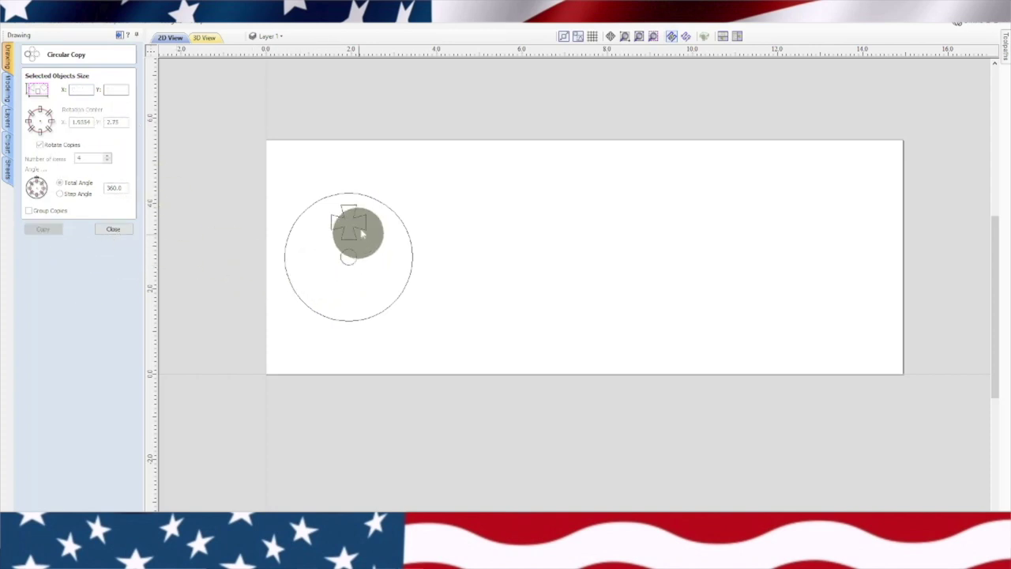
left_click(345, 221)
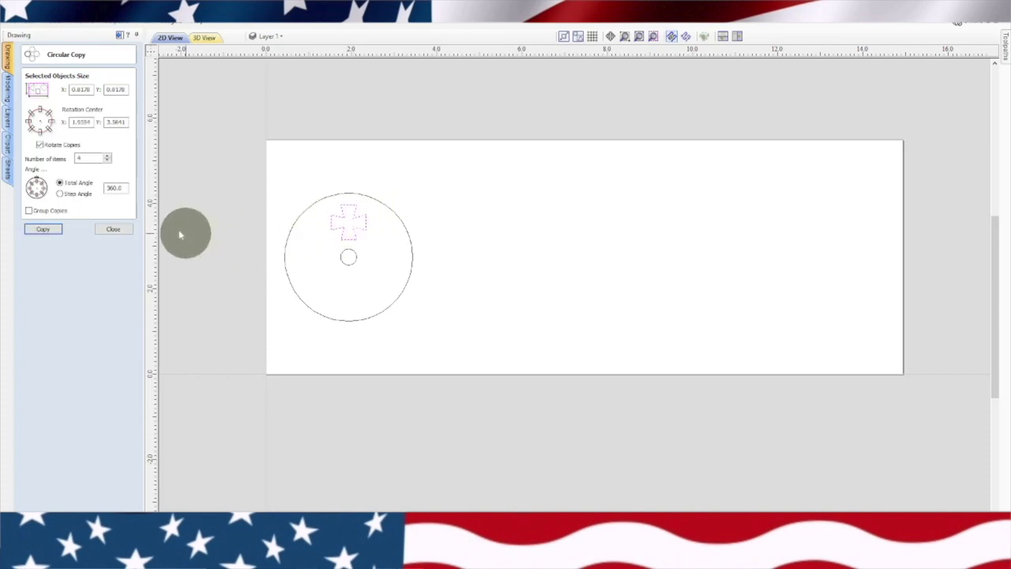
double_click(117, 122)
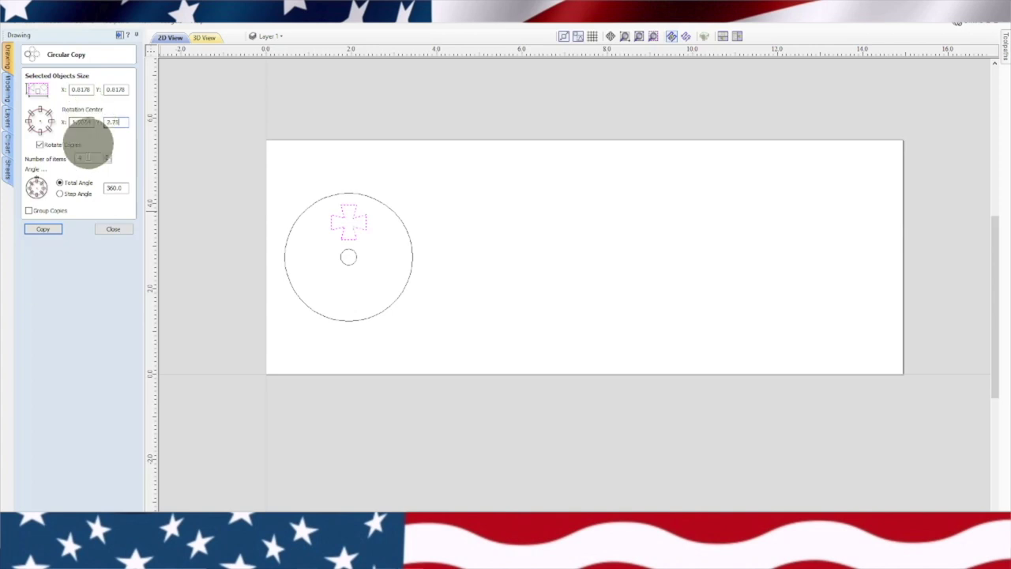
left_click(48, 229)
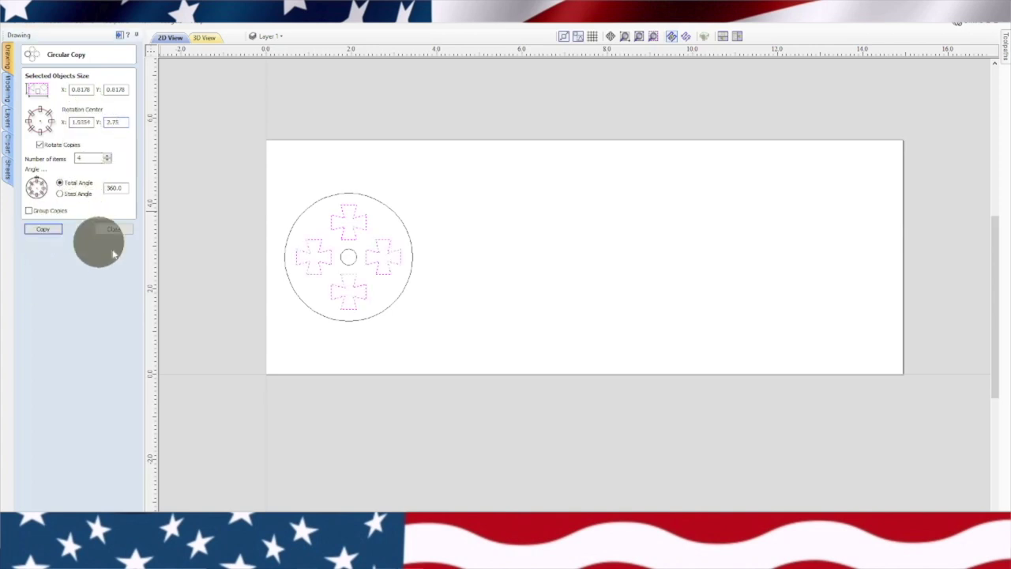
left_click(112, 229)
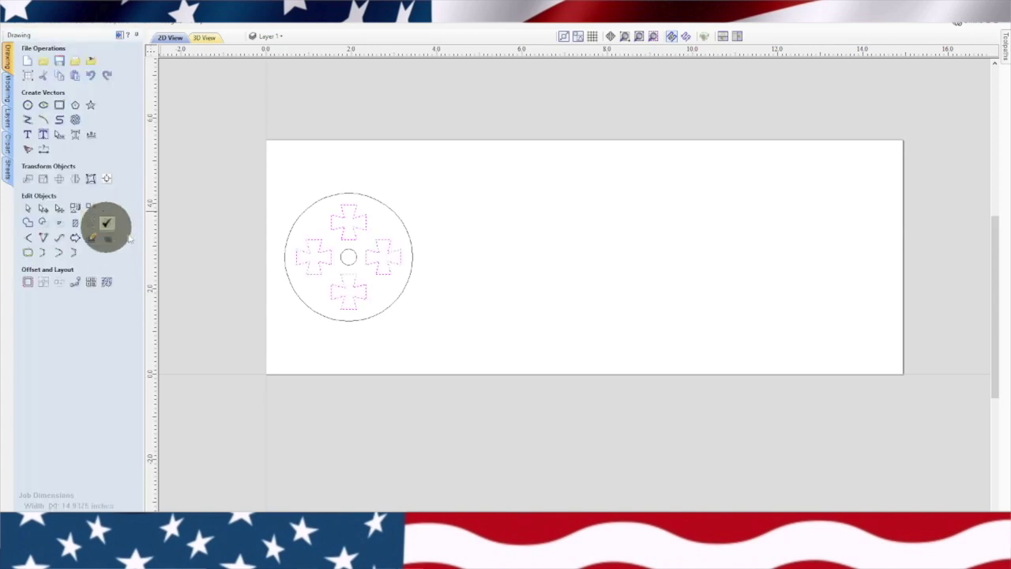
right_click(351, 225)
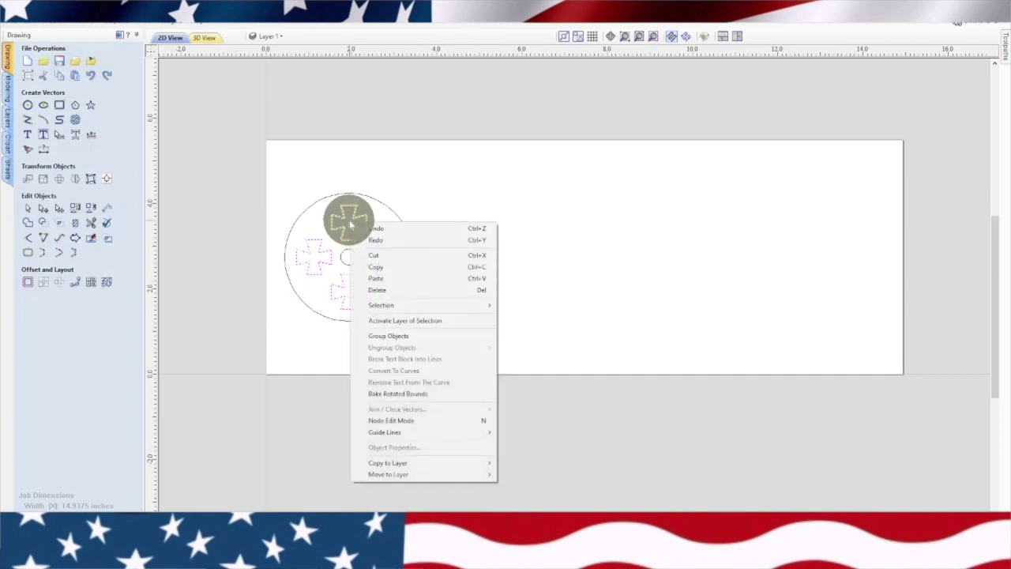
left_click(379, 336)
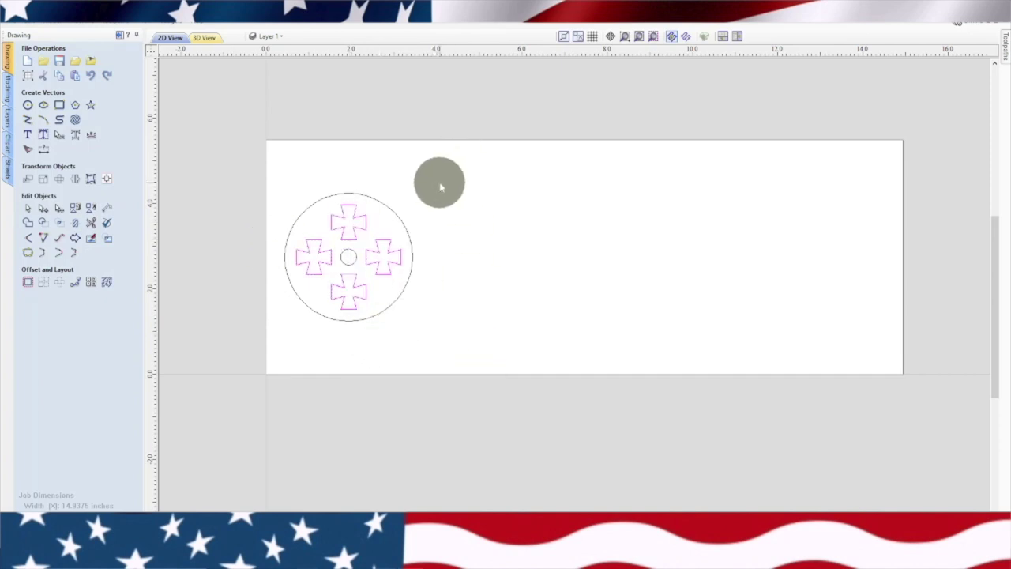
Step: Copy the complete disc three times in a horizontal row, with centers at about X 5.25, 8.75 and 12.3 inches
left_click_drag(439, 180, 280, 331)
right_click(355, 260)
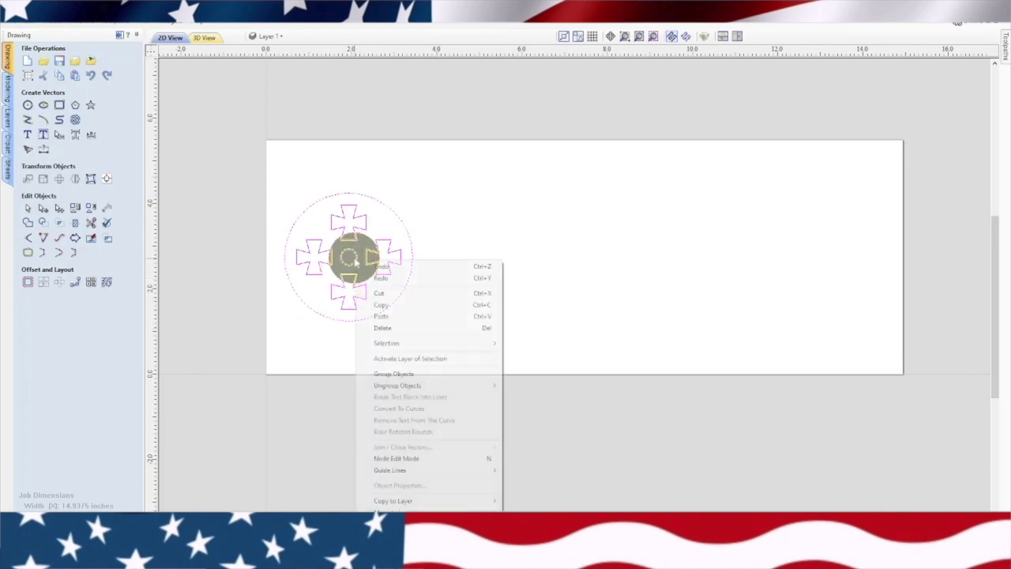
left_click(378, 304)
right_click(353, 259)
left_click(377, 315)
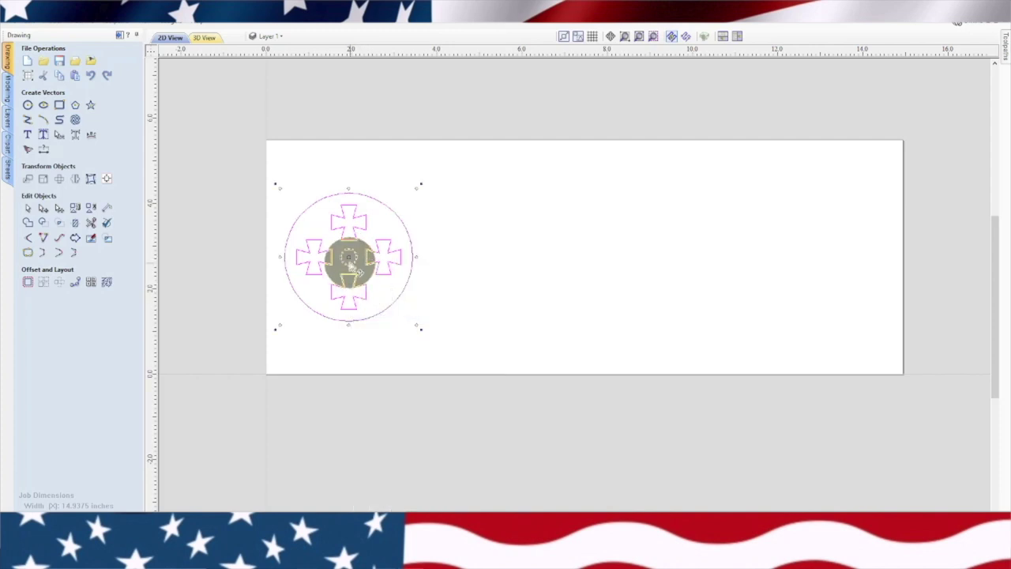
left_click_drag(350, 256, 491, 256)
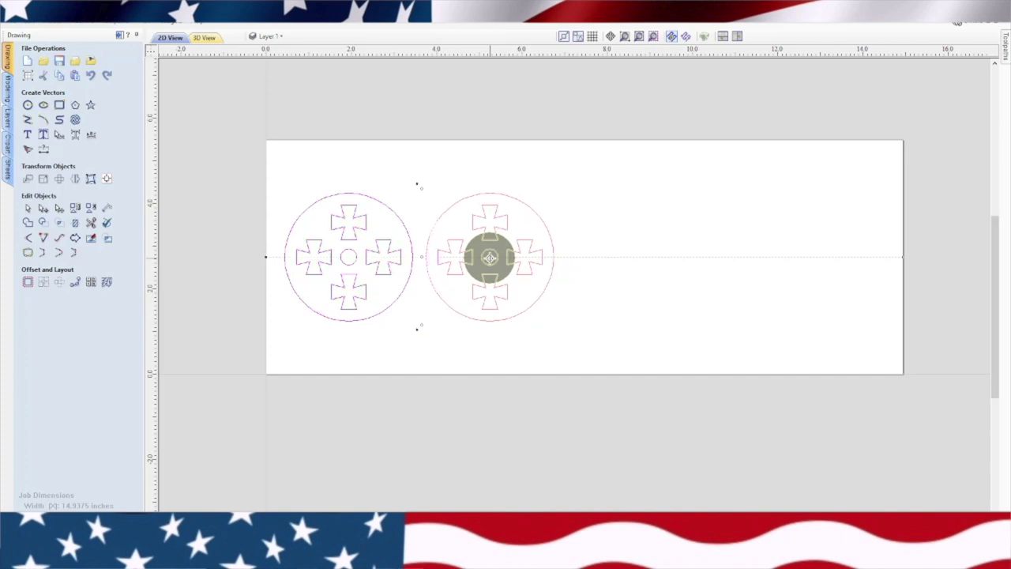
right_click(490, 256)
left_click(395, 298)
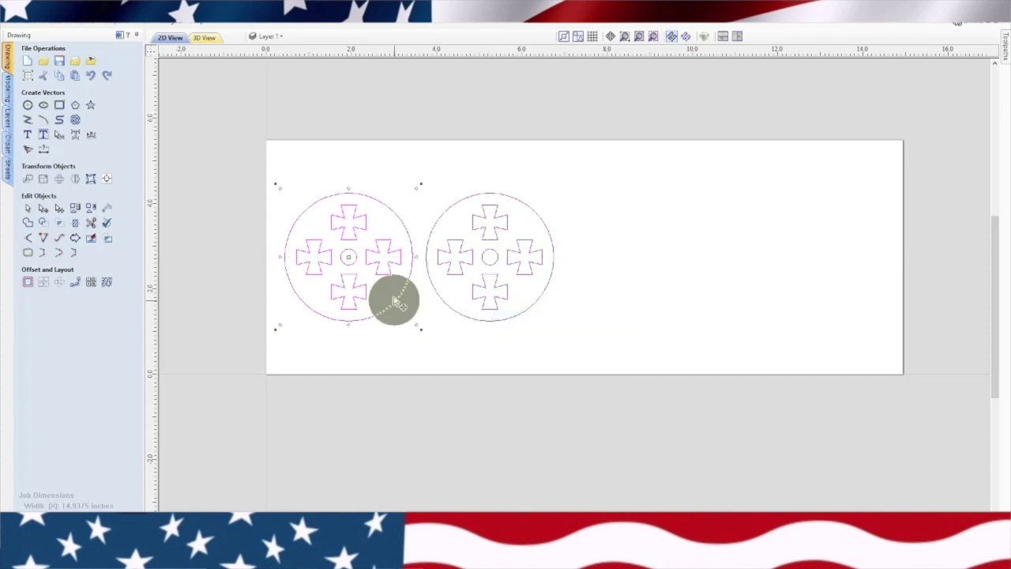
left_click_drag(348, 255, 637, 253)
right_click(357, 272)
left_click(379, 303)
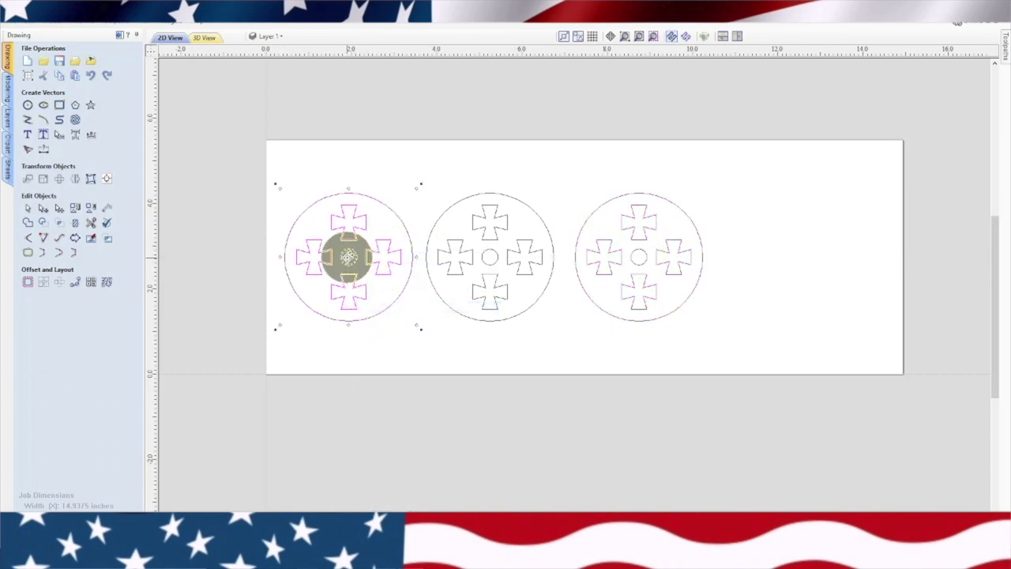
left_click_drag(348, 255, 792, 255)
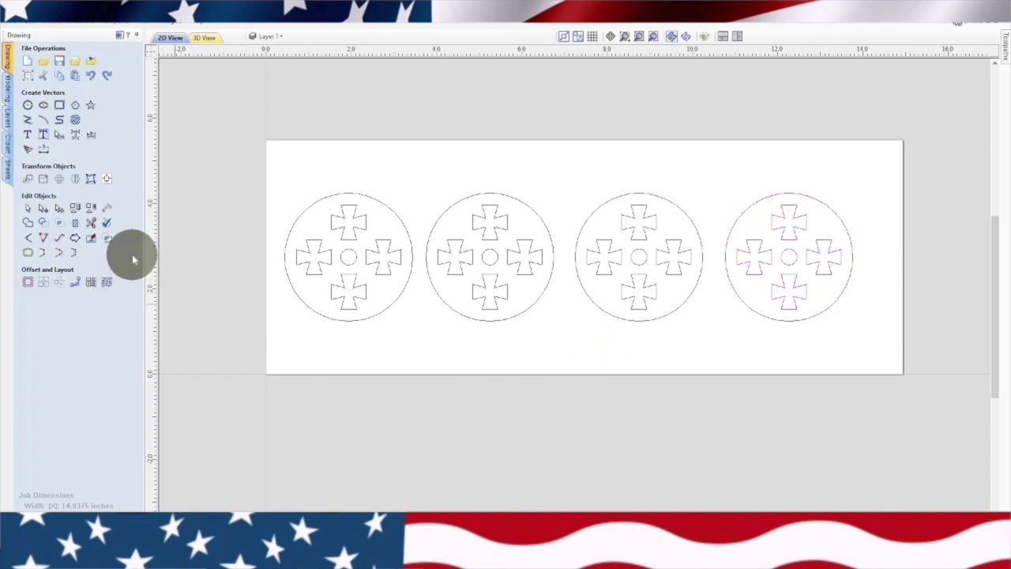
Step: Calculate the CROSS POCKET toolpath for the grouped crosses on all four discs, and hide it in the 2D drawing
left_click(118, 36)
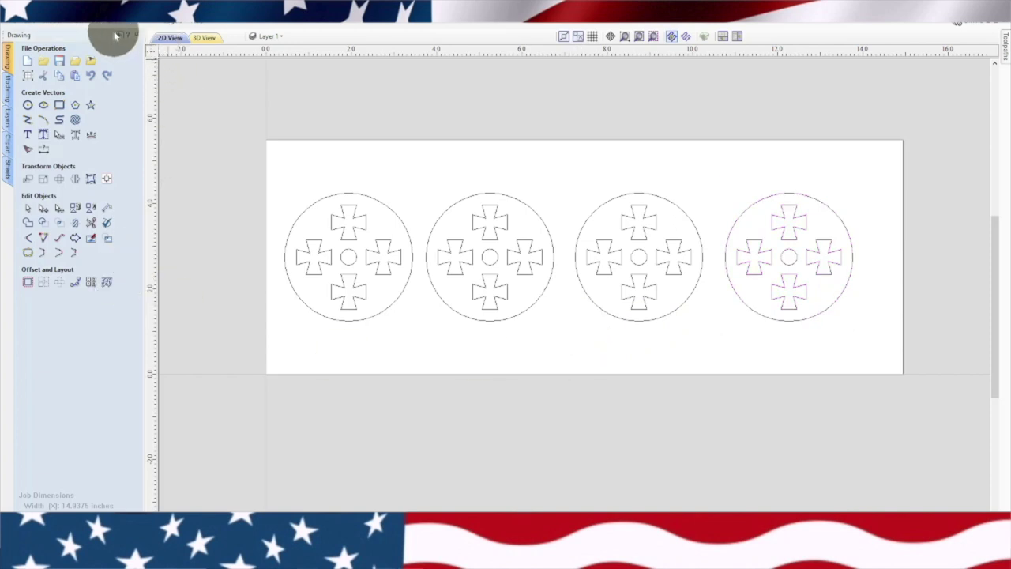
left_click(220, 222)
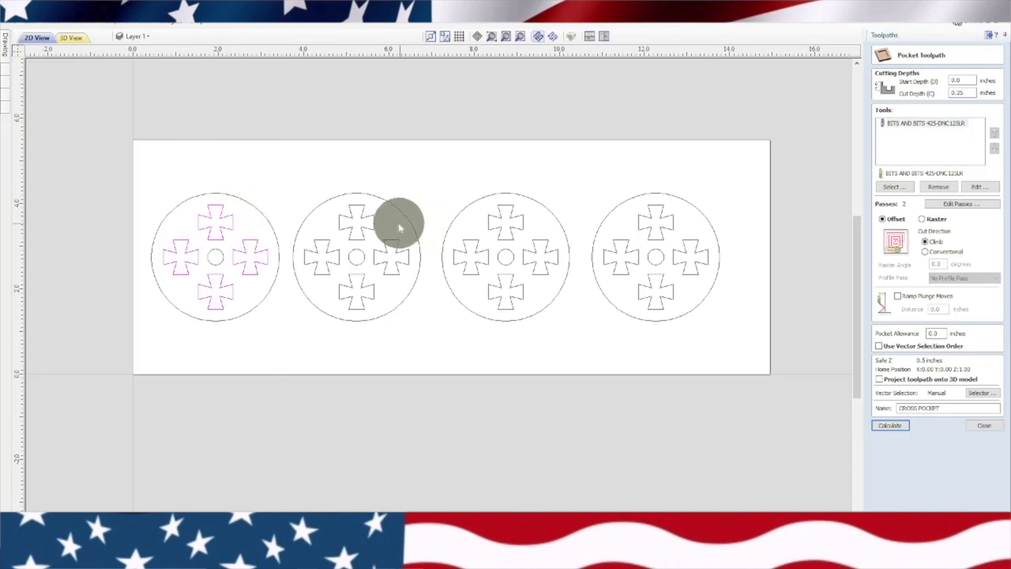
left_click(369, 233, "shift")
left_click(502, 224, "shift")
right_click(658, 227)
left_click(697, 332)
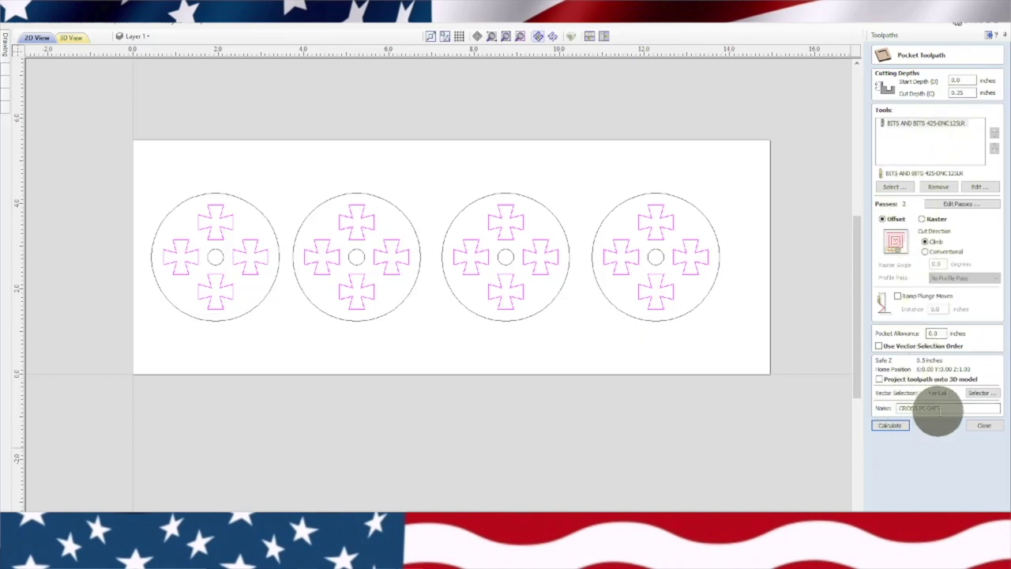
left_click(893, 426)
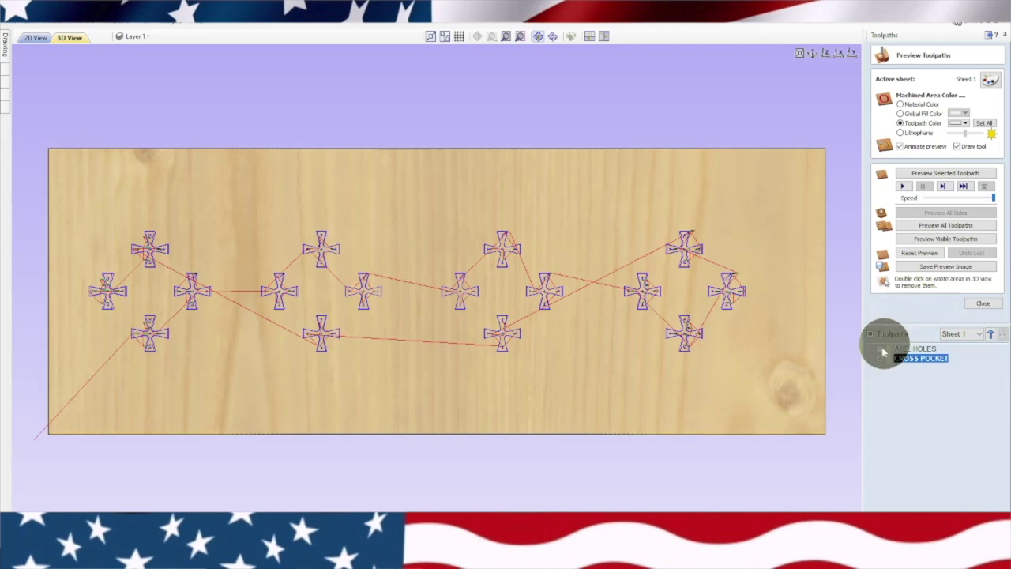
left_click(981, 304)
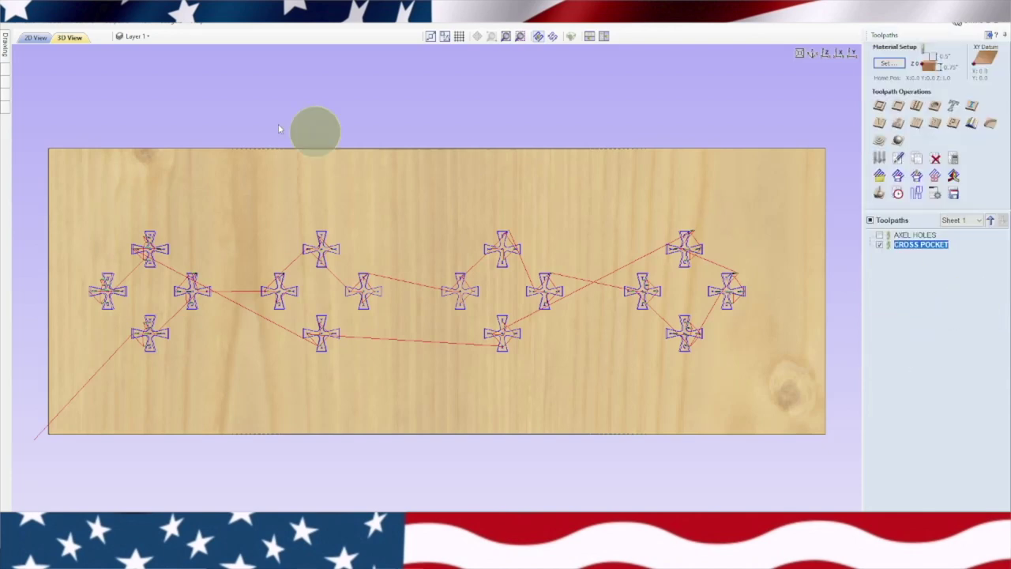
left_click(36, 38)
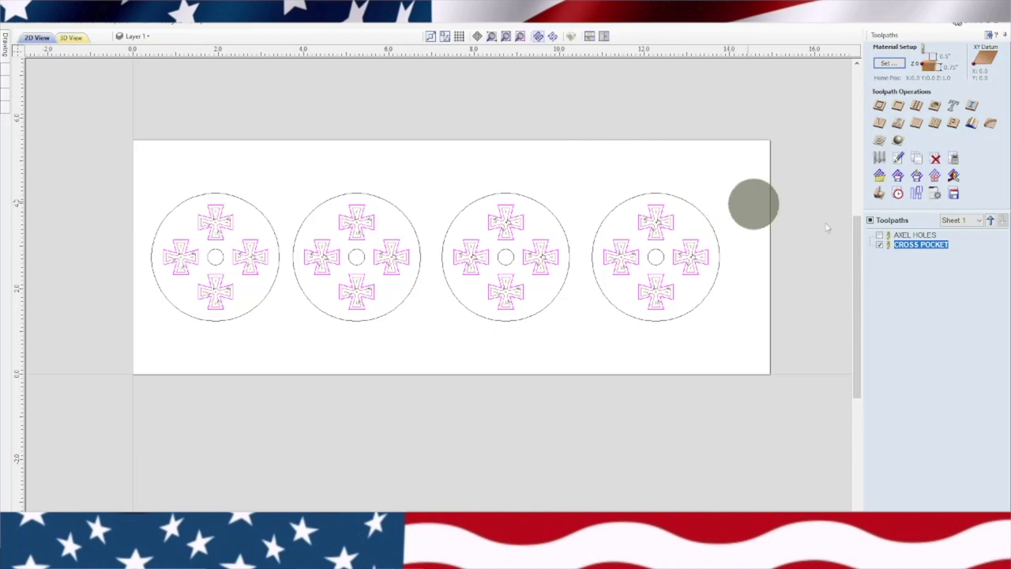
left_click(879, 245)
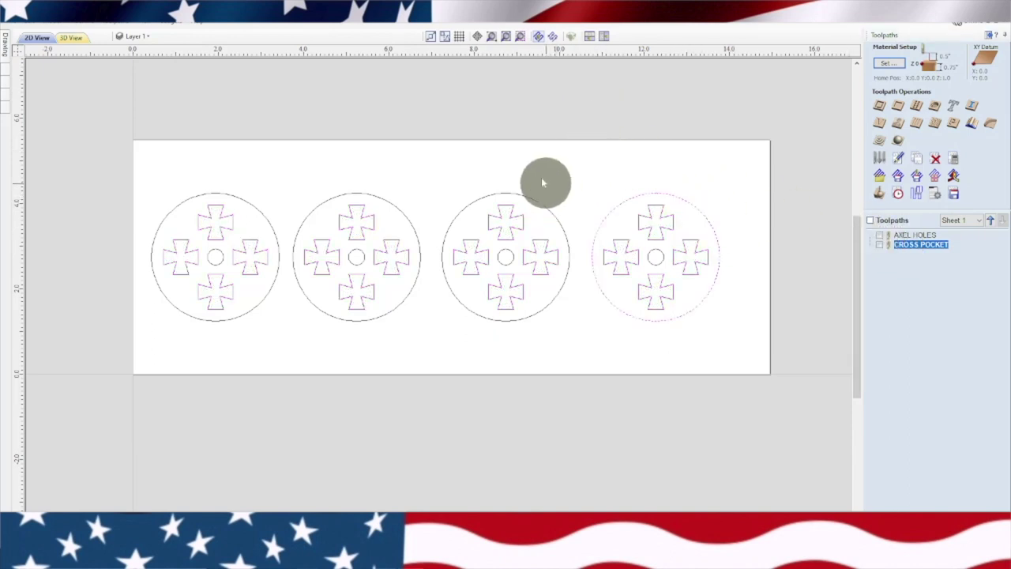
Step: Set up an outside 2D profile toolpath on the four disc outlines with a 0.78-inch cut depth in three passes
left_click(529, 196, "shift")
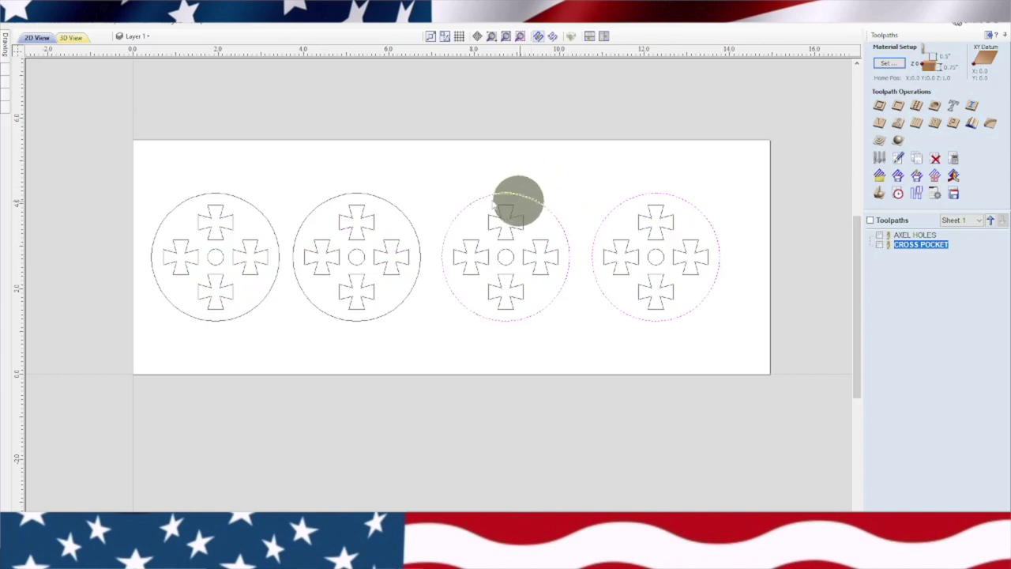
left_click(379, 199, "shift")
left_click(226, 199, "shift")
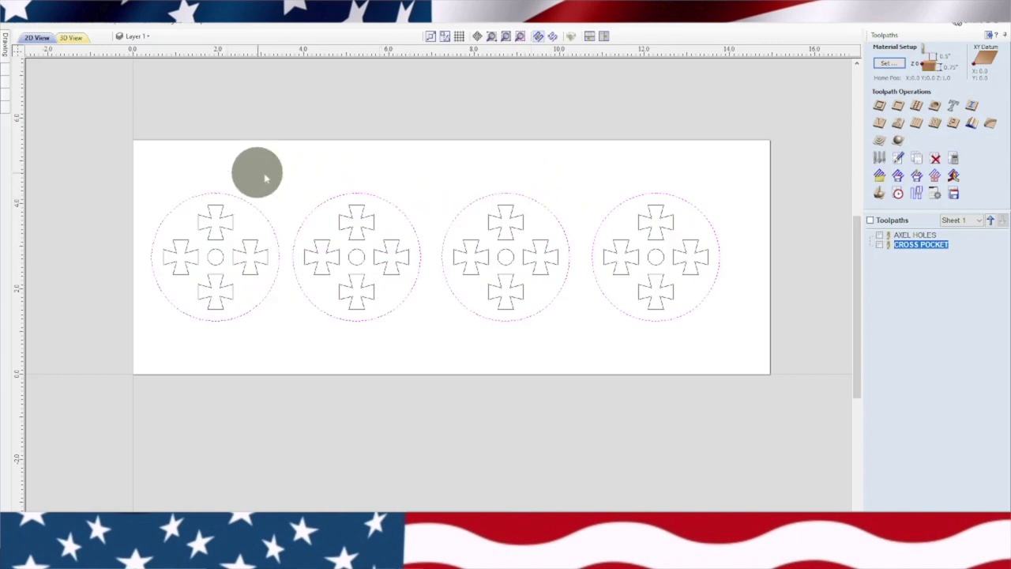
left_click(879, 107)
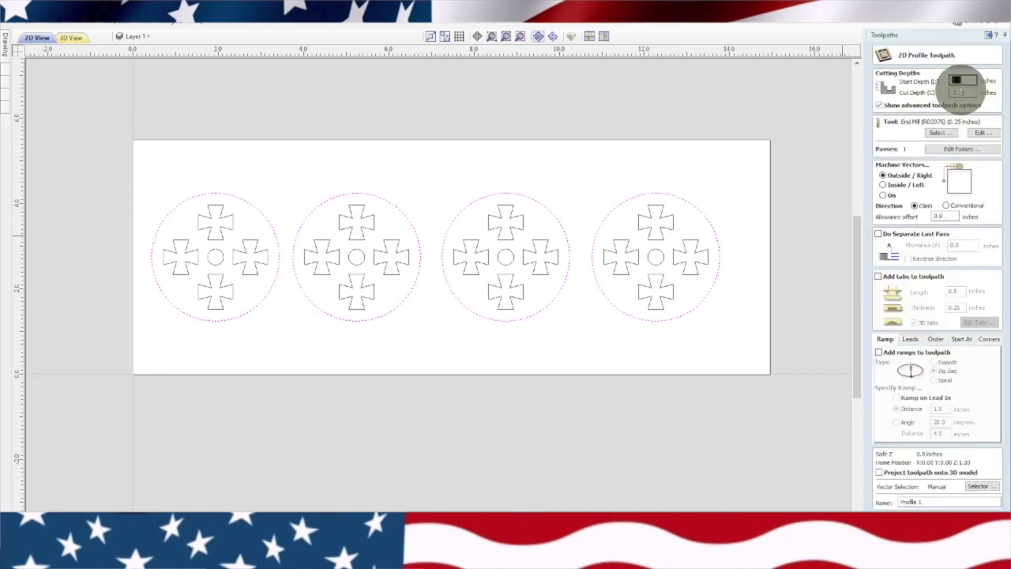
left_click(957, 150)
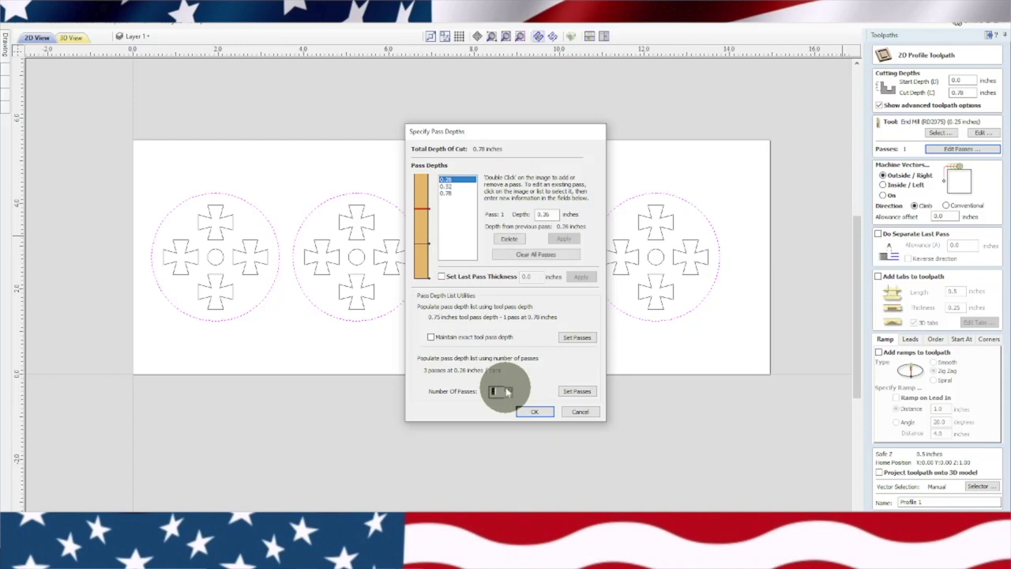
left_click(534, 412)
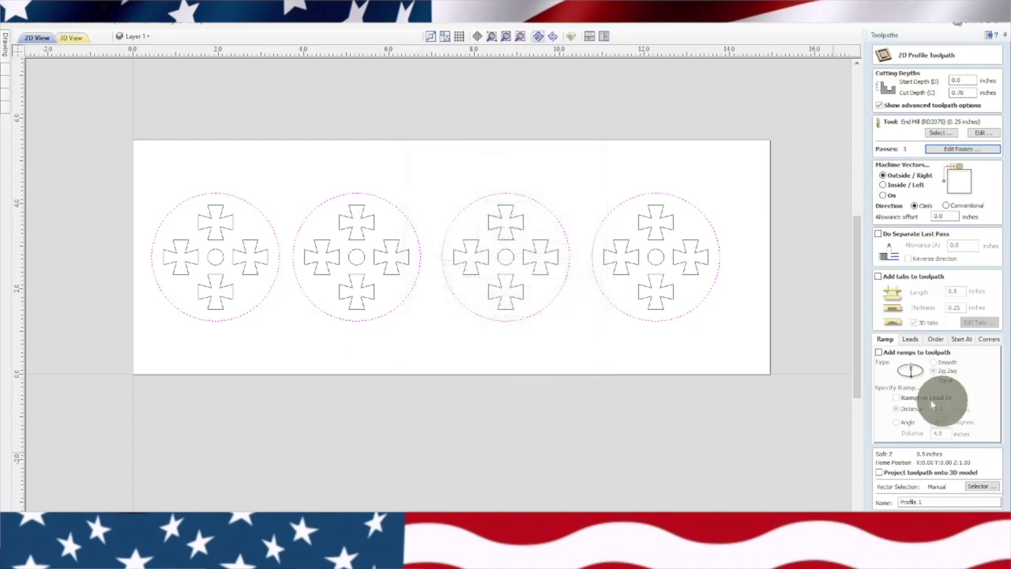
Step: Enable tabs on the profile toolpath and place one at the top and one at the bottom of each of the four disc outlines
left_click(879, 276)
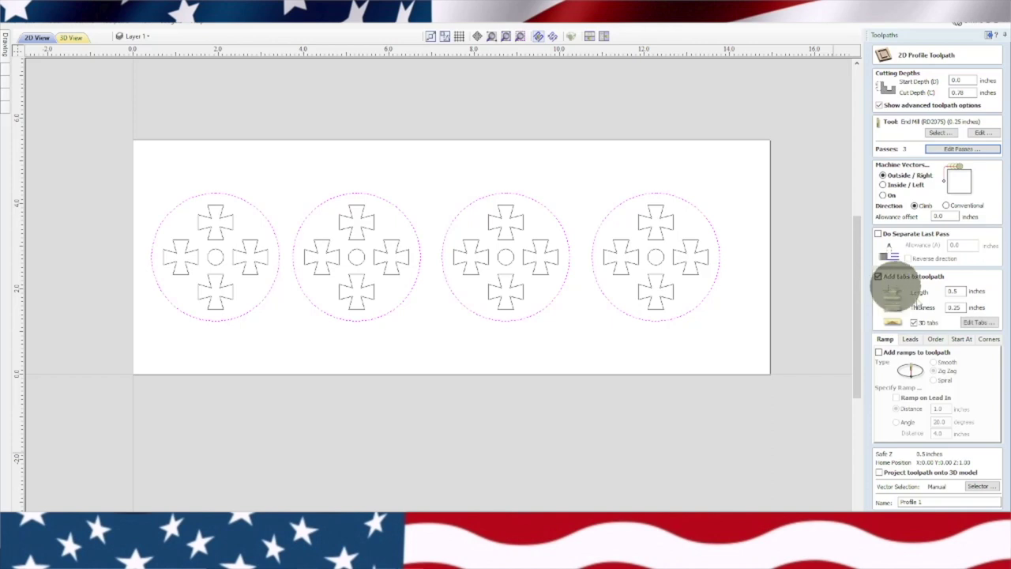
left_click(979, 322)
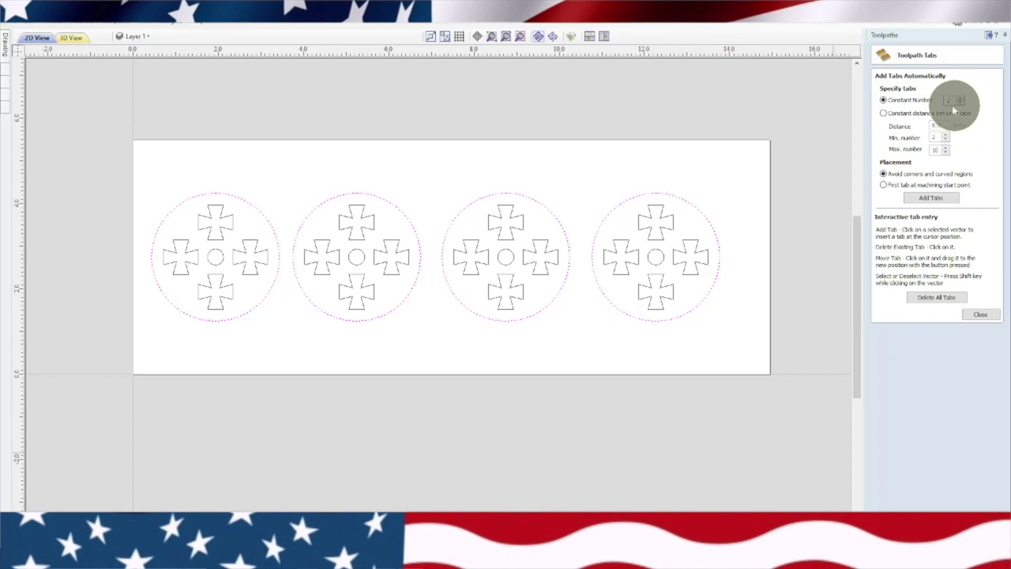
left_click(589, 197)
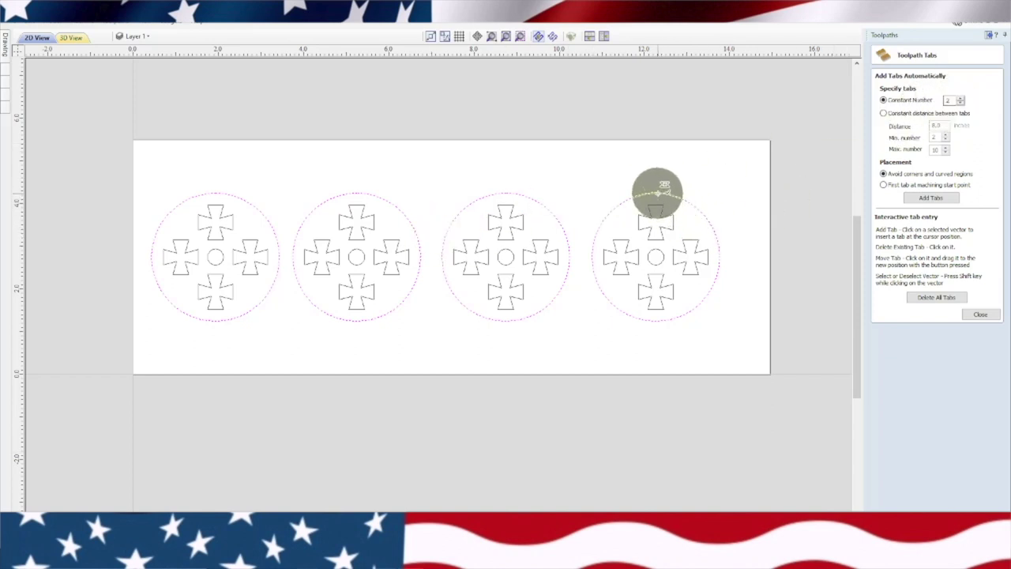
left_click(655, 193)
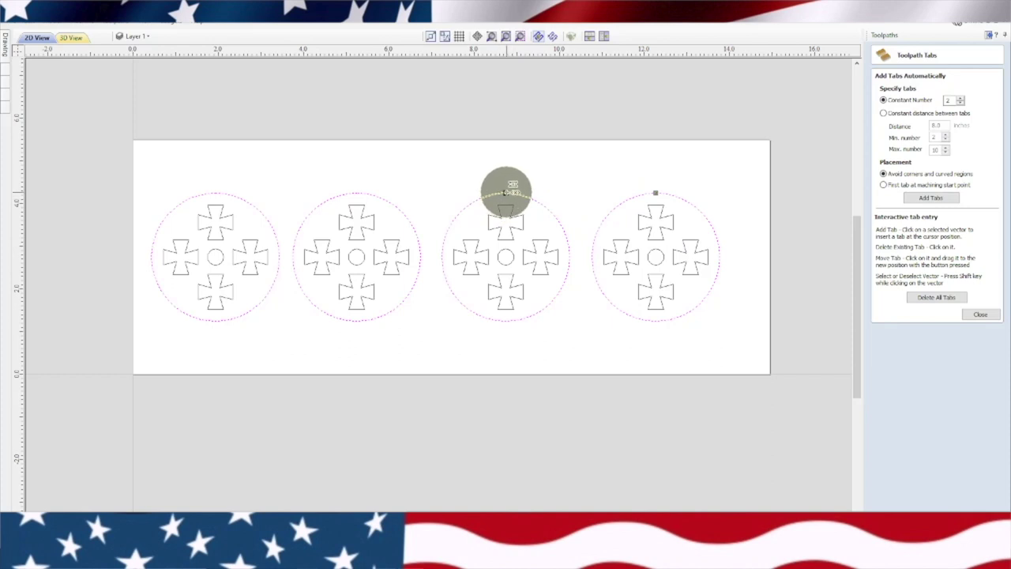
left_click(506, 193)
left_click(356, 193)
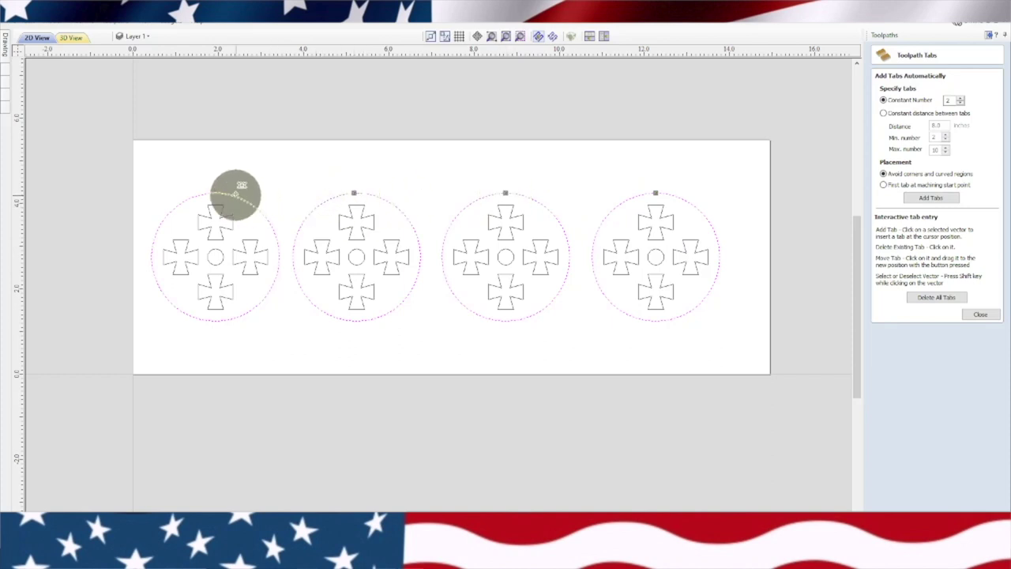
left_click(216, 192)
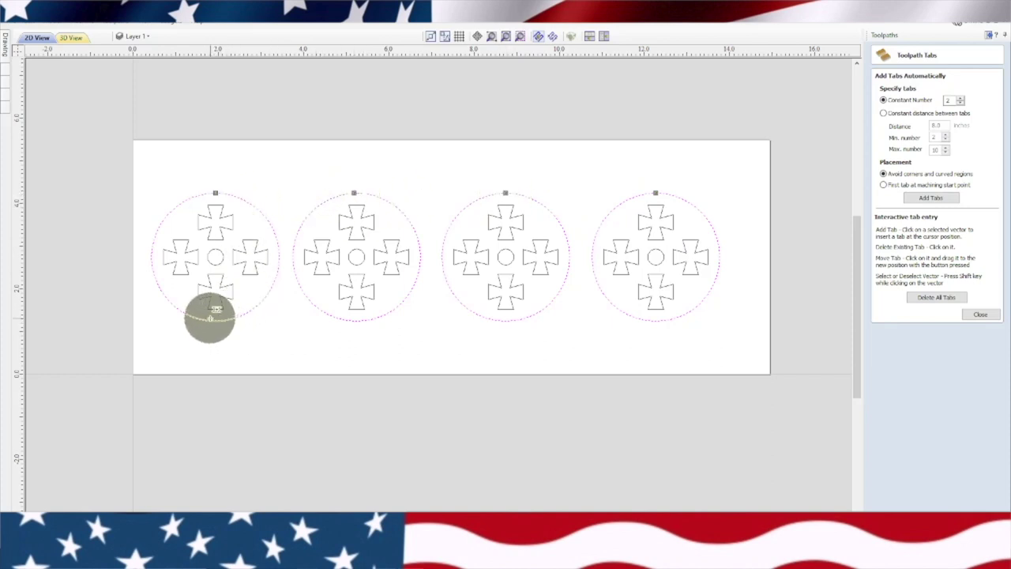
left_click(988, 315)
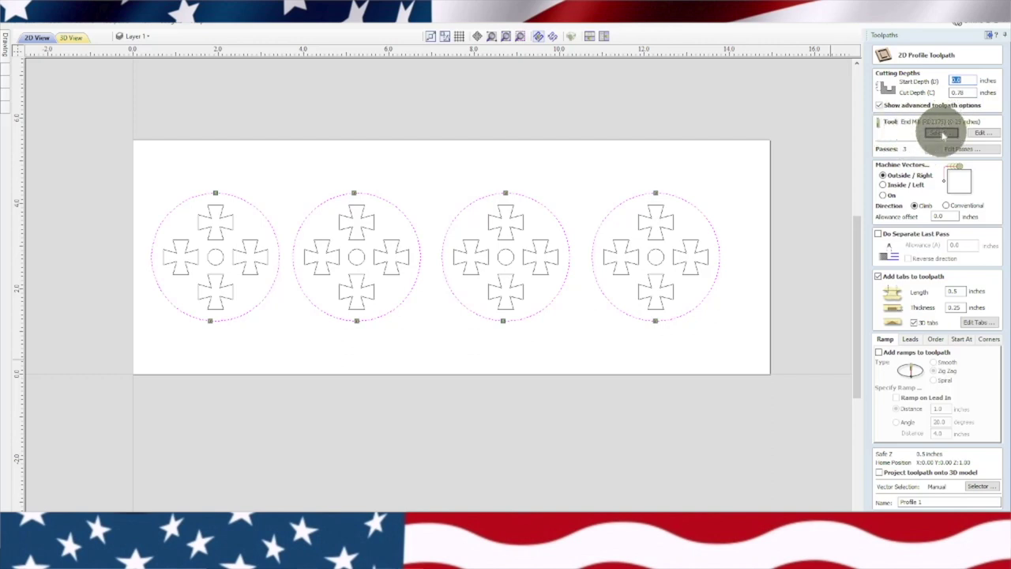
Step: Switch the profile toolpath's tool to the BITS AND BITS 425-DNC125LR end mill and set the cut to three passes
left_click(976, 133)
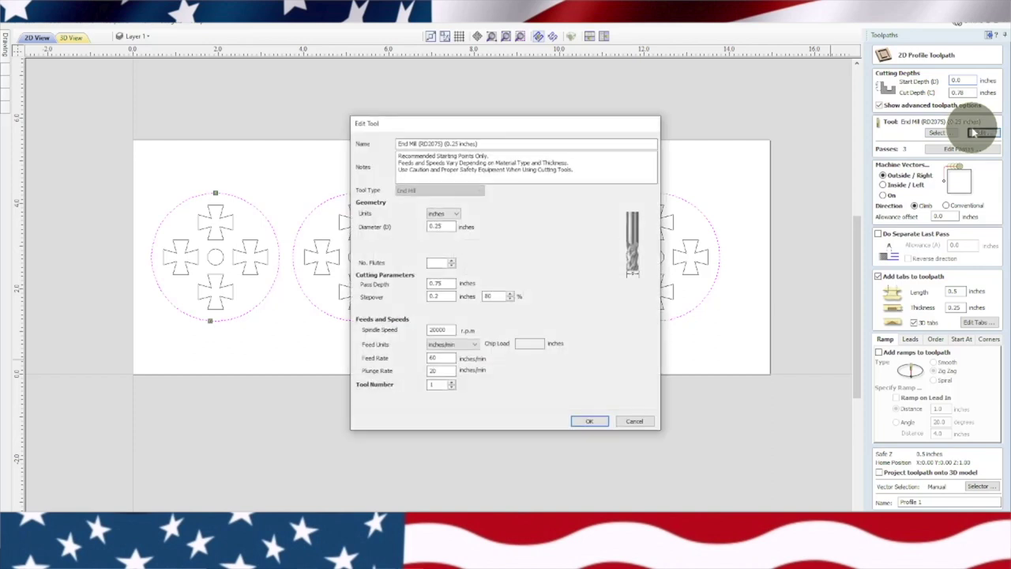
left_click(632, 420)
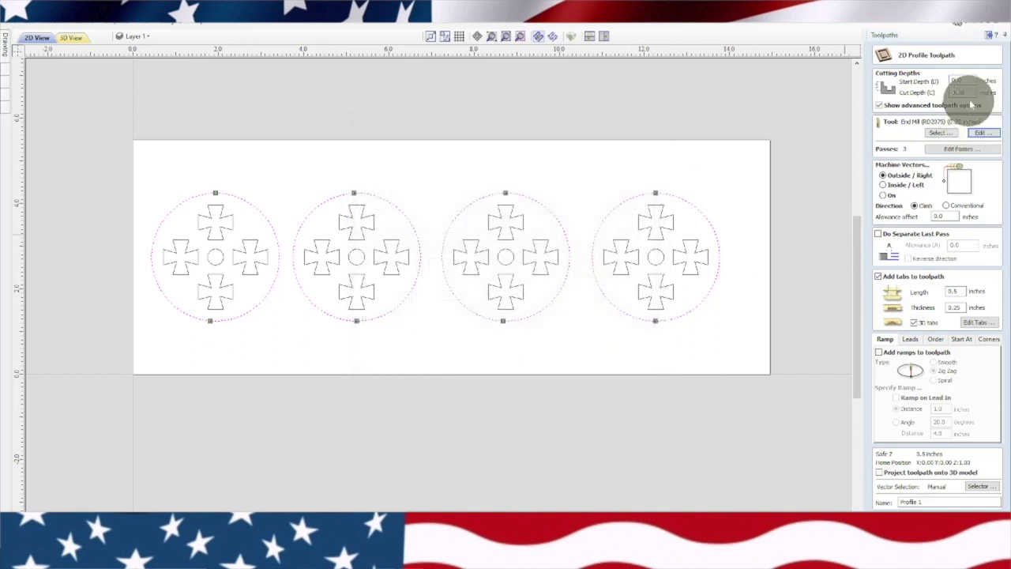
left_click(939, 132)
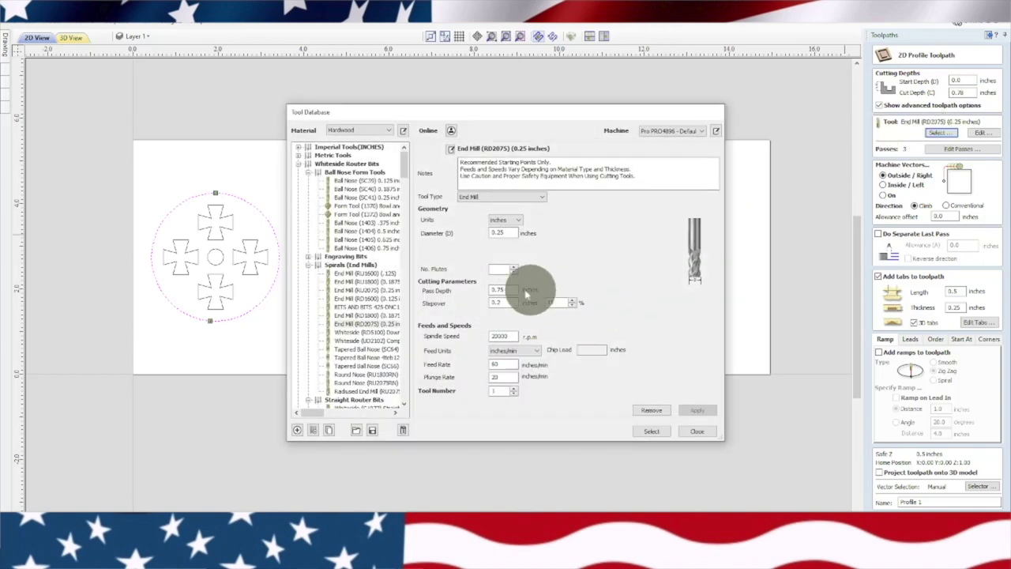
left_click(357, 307)
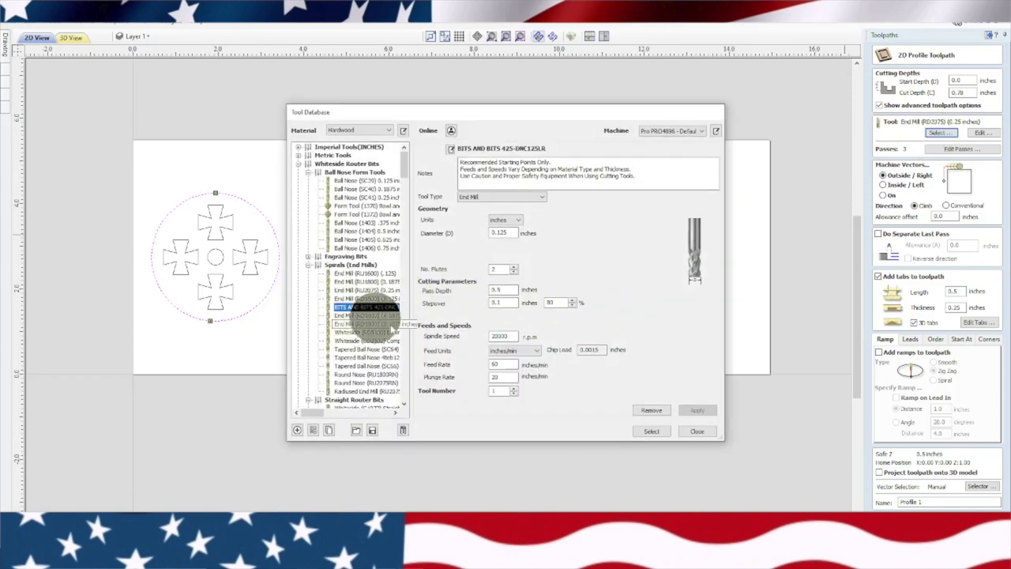
left_click(655, 431)
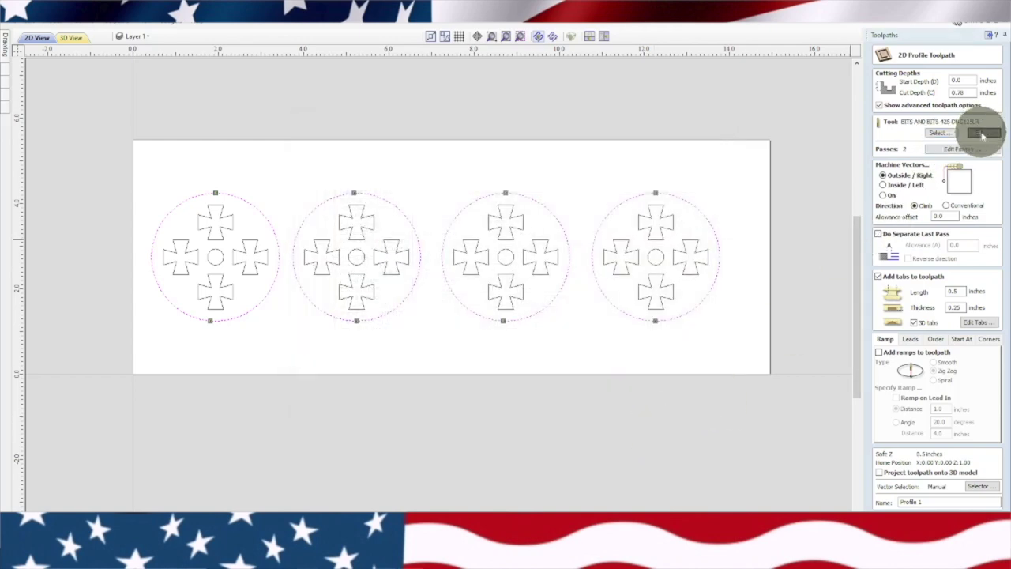
left_click(983, 133)
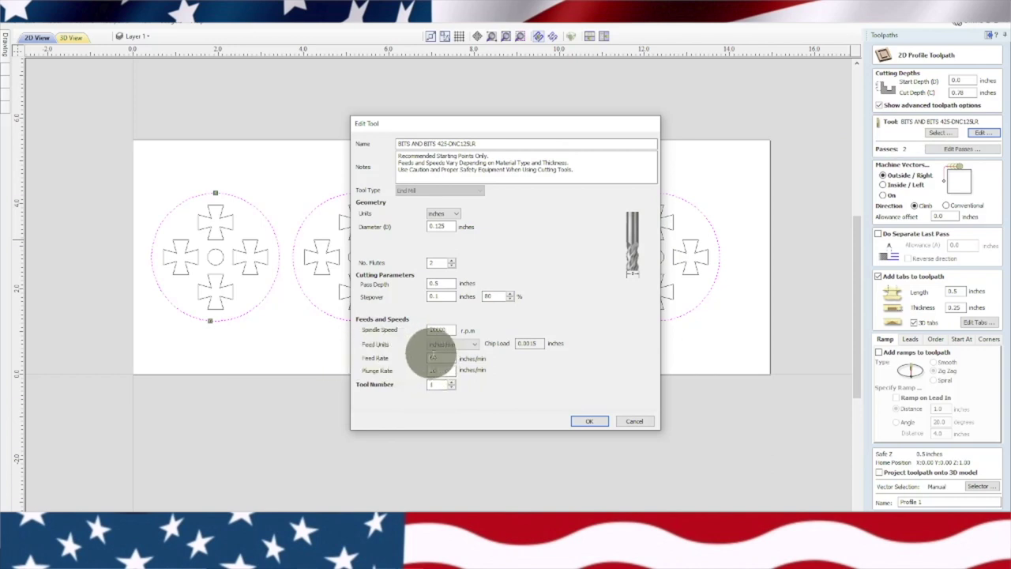
left_click(589, 421)
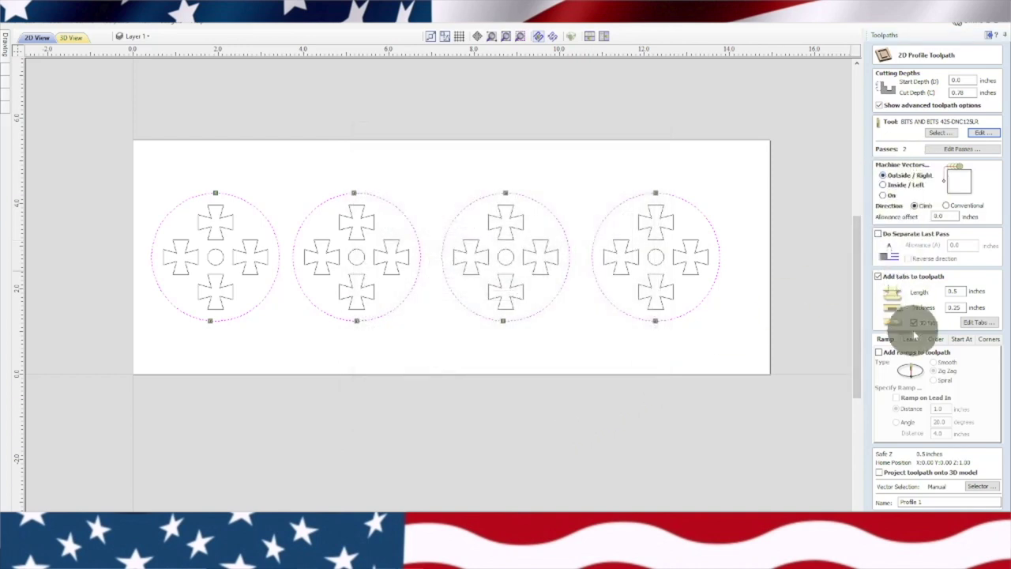
left_click(936, 149)
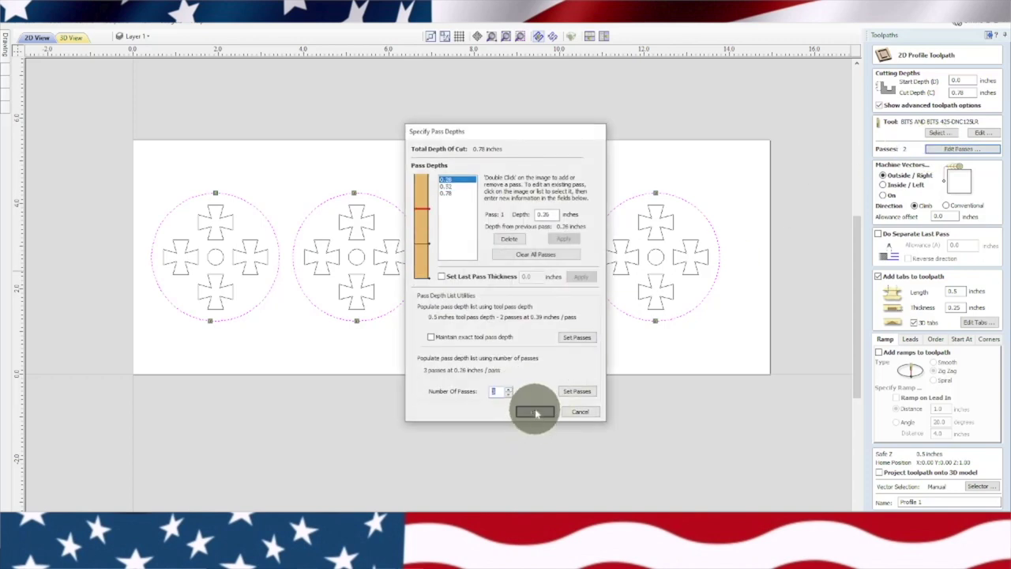
left_click(537, 411)
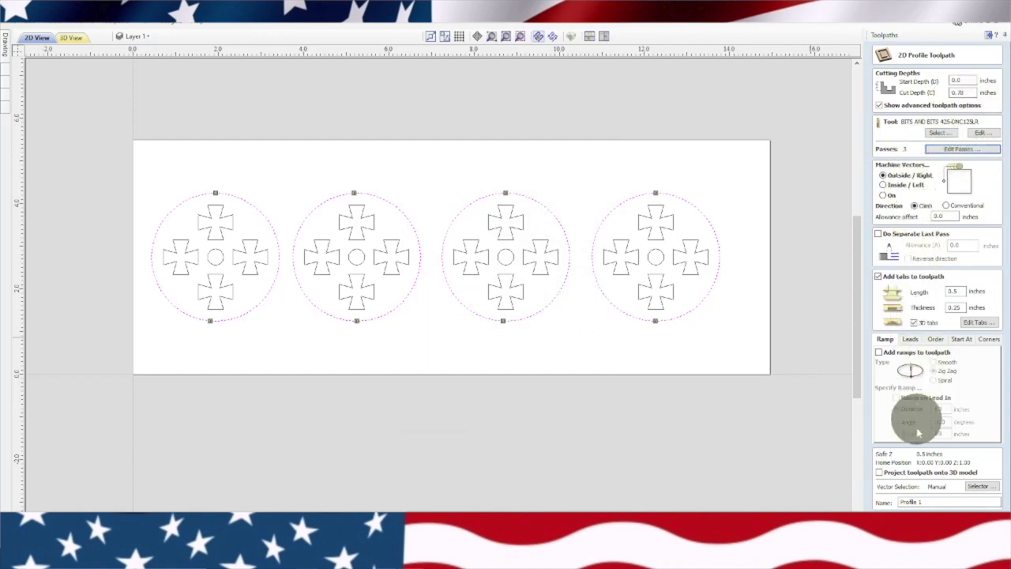
Step: Name the profile toolpath WHEEL PROFILE and calculate it, allowing the cut to go through the material
left_click_drag(926, 501, 900, 502)
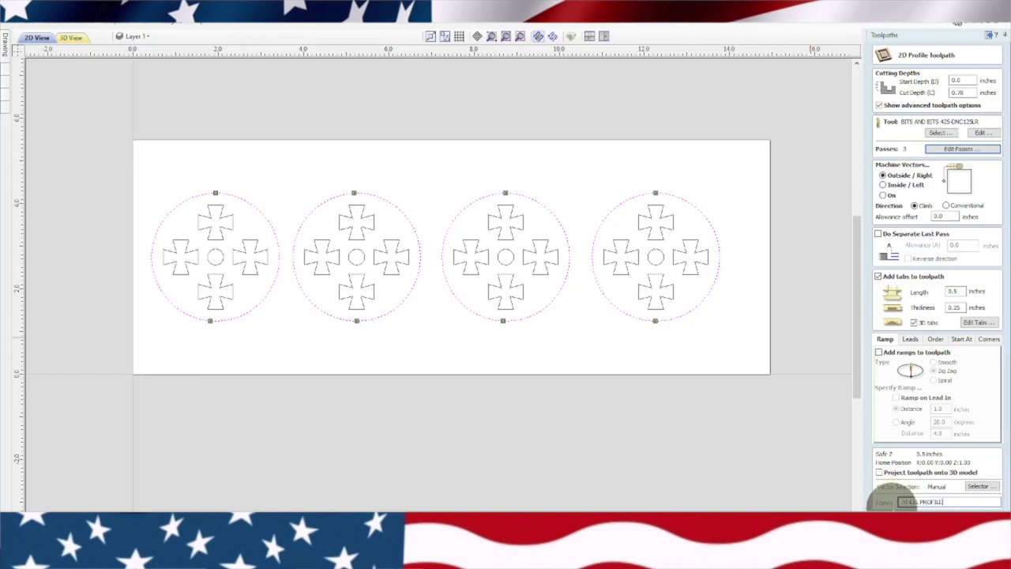
left_click(892, 504)
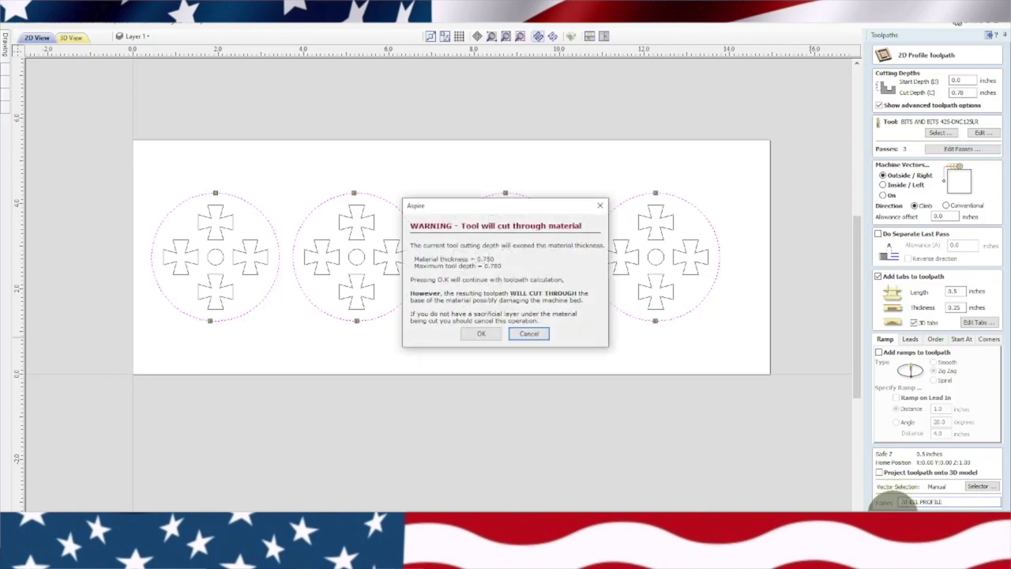
left_click(483, 334)
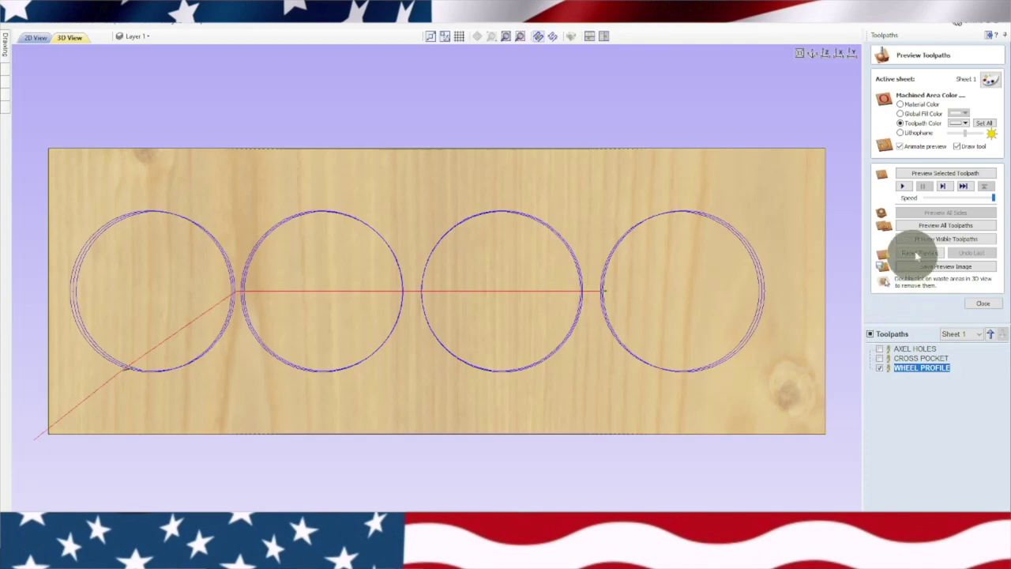
Step: Preview all toolpaths on the wood block and inspect the simulated disc cuts from an angle in 3D
left_click(938, 225)
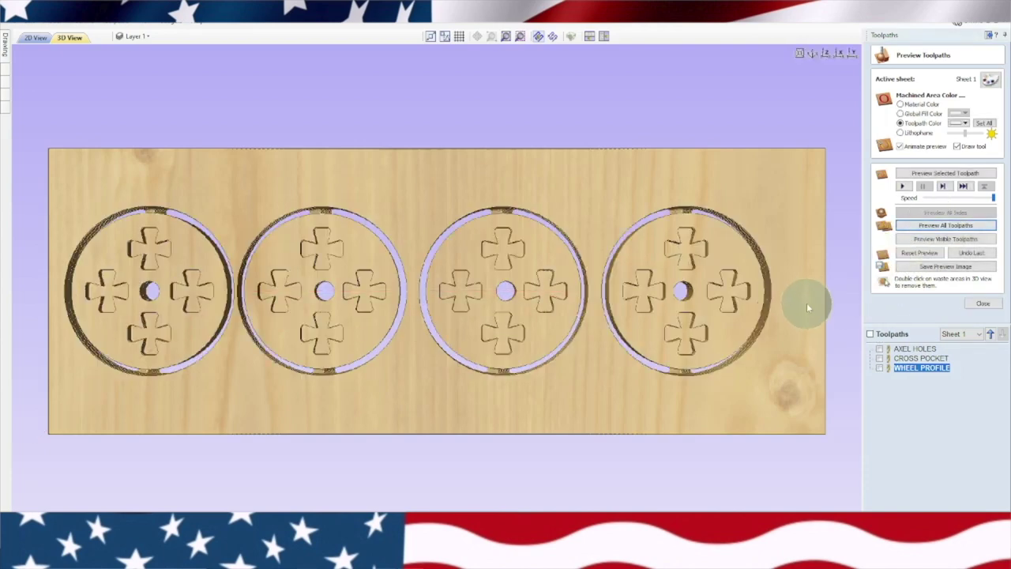
left_click_drag(727, 316, 785, 278)
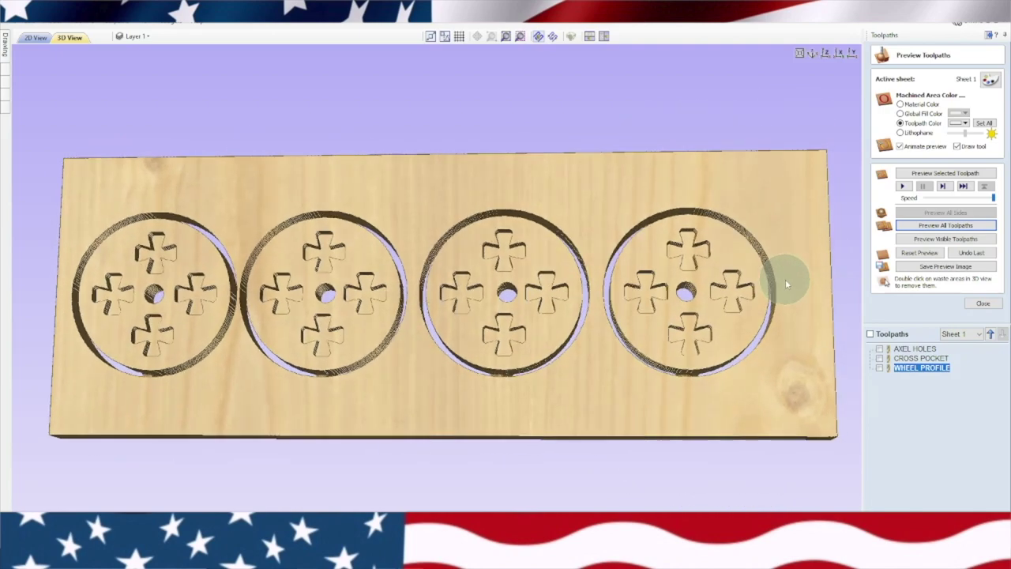
left_click_drag(500, 212, 555, 183)
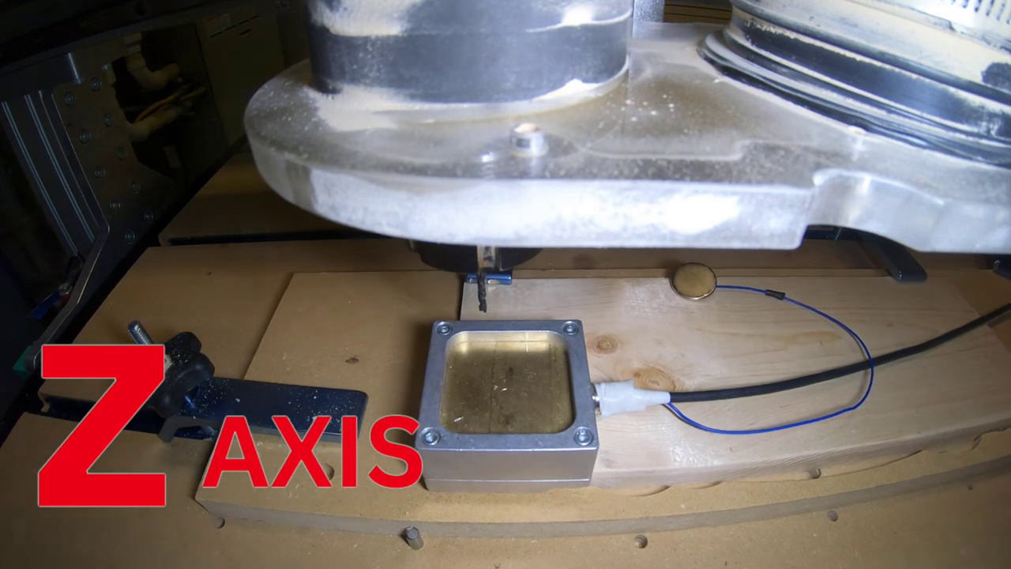